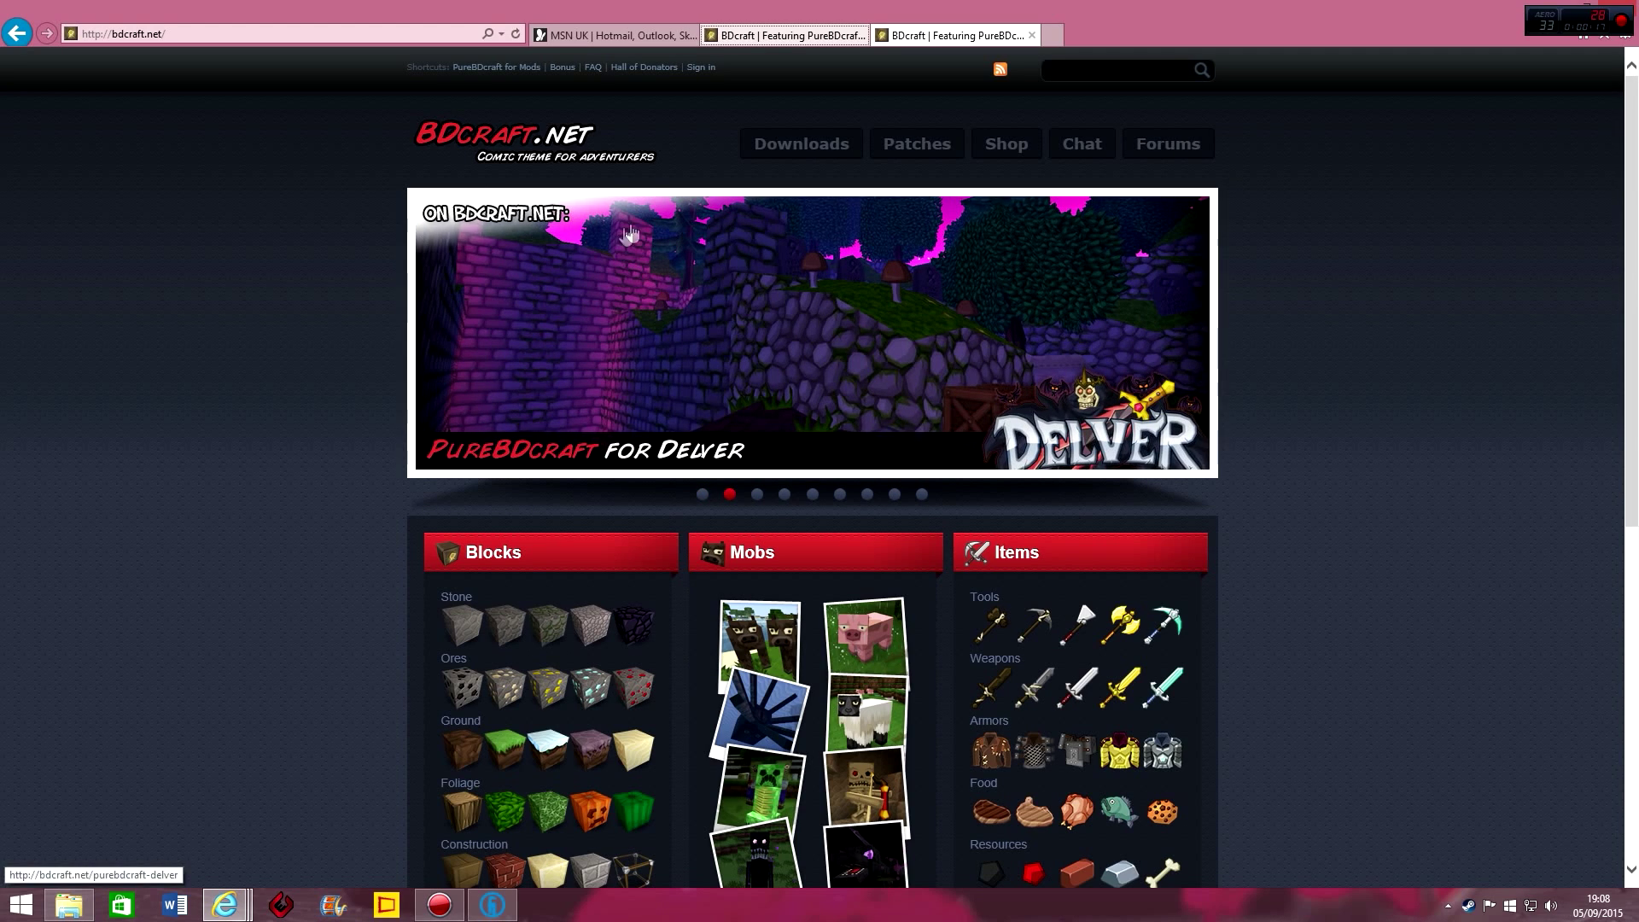
- From the Sphax banner, reach Older Versions and start the 128x128 pack download for MC1.2.5/1.3.0
{"action": "left_click", "coordinate": [703, 495]}
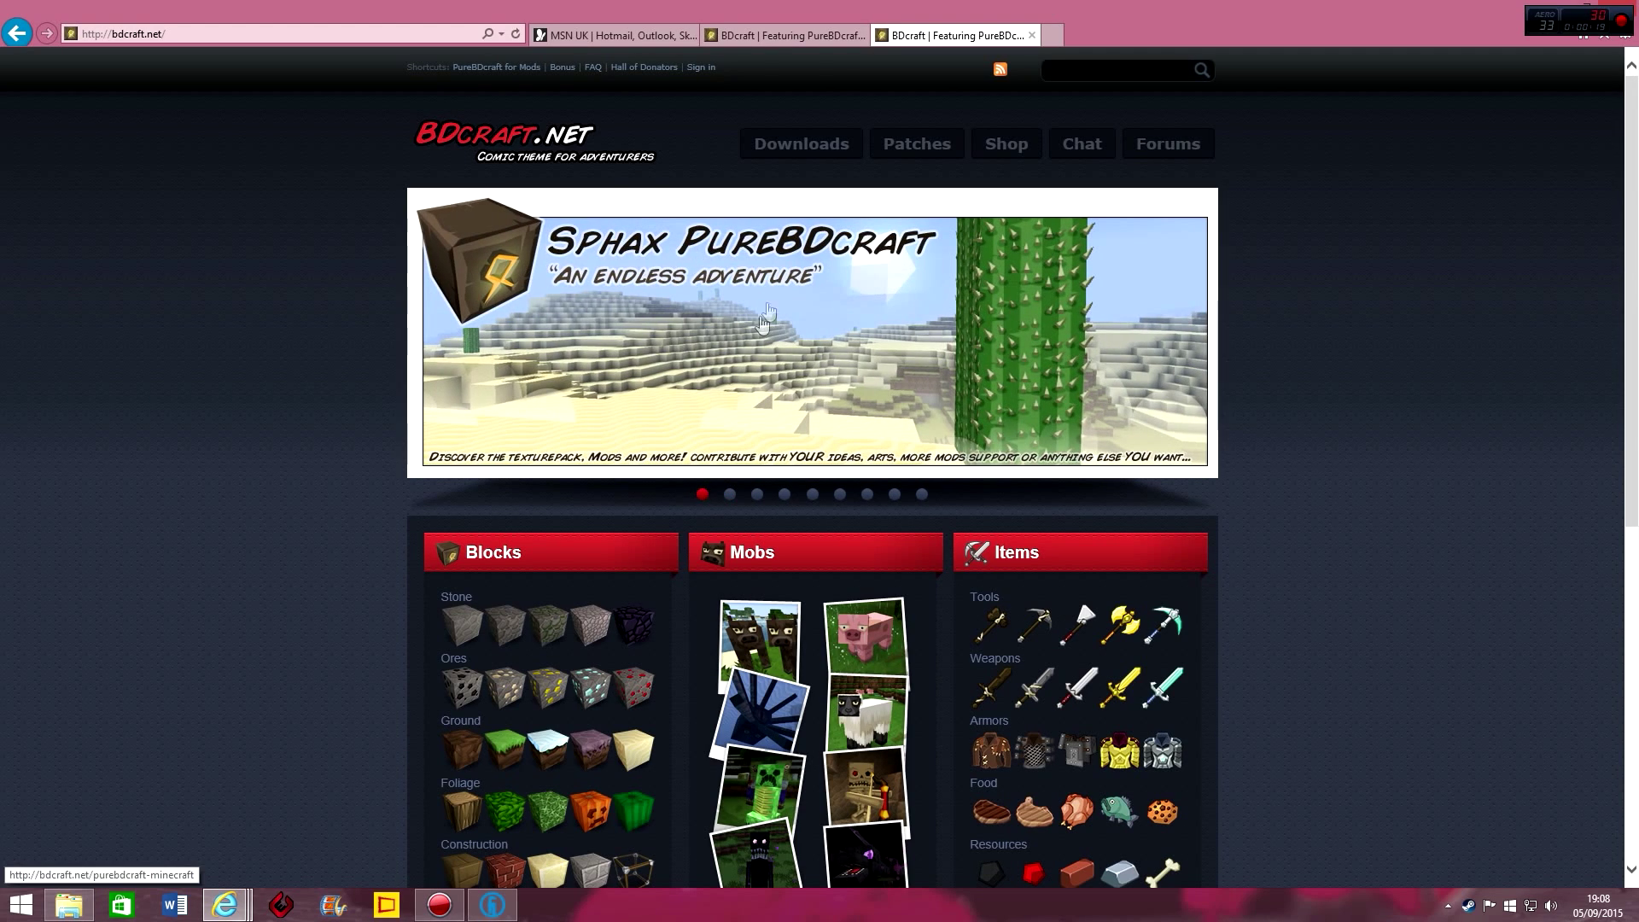
{"action": "left_click", "coordinate": [786, 341]}
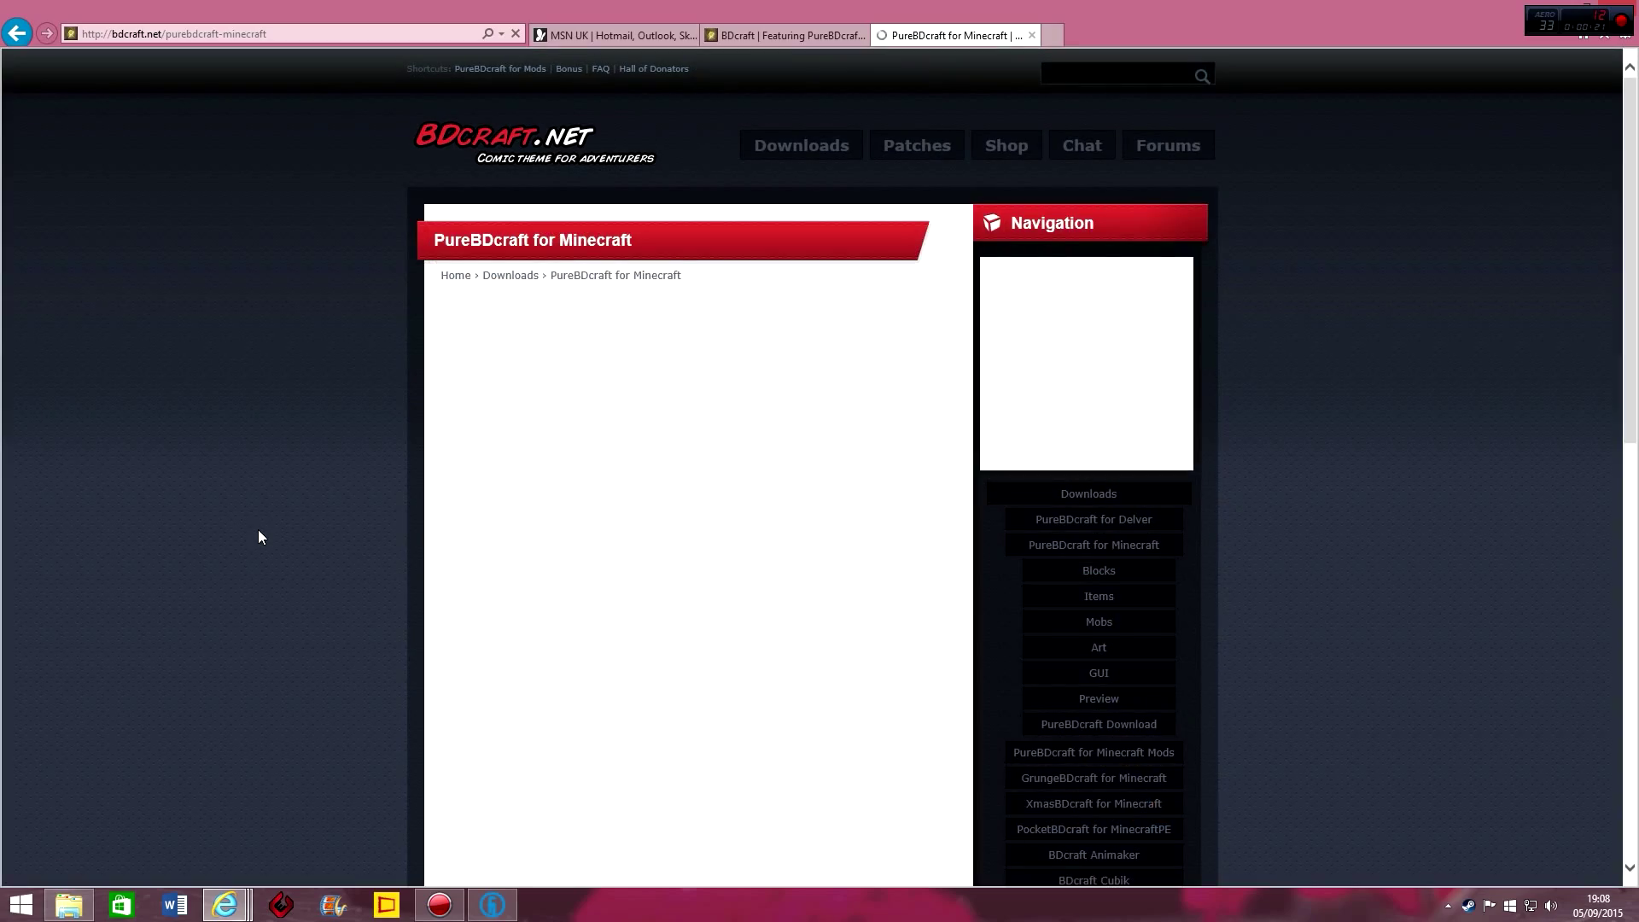
{"action": "scroll", "coordinate": [364, 226], "scroll_direction": "down", "scroll_amount": 5}
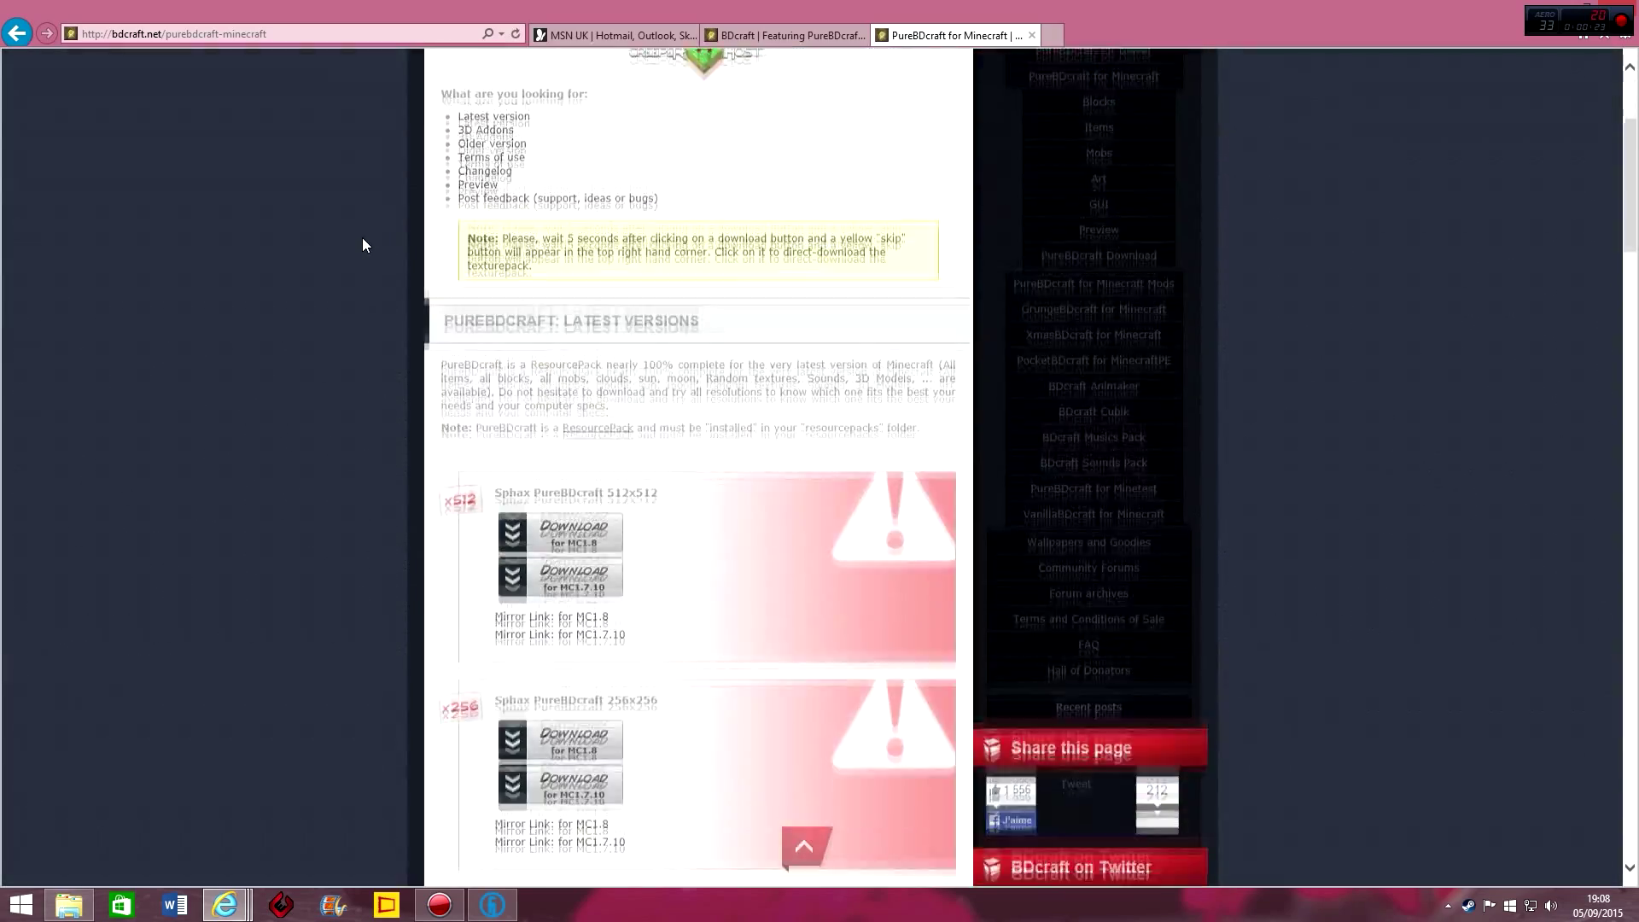
{"action": "scroll", "coordinate": [362, 245], "scroll_direction": "down", "scroll_amount": 10}
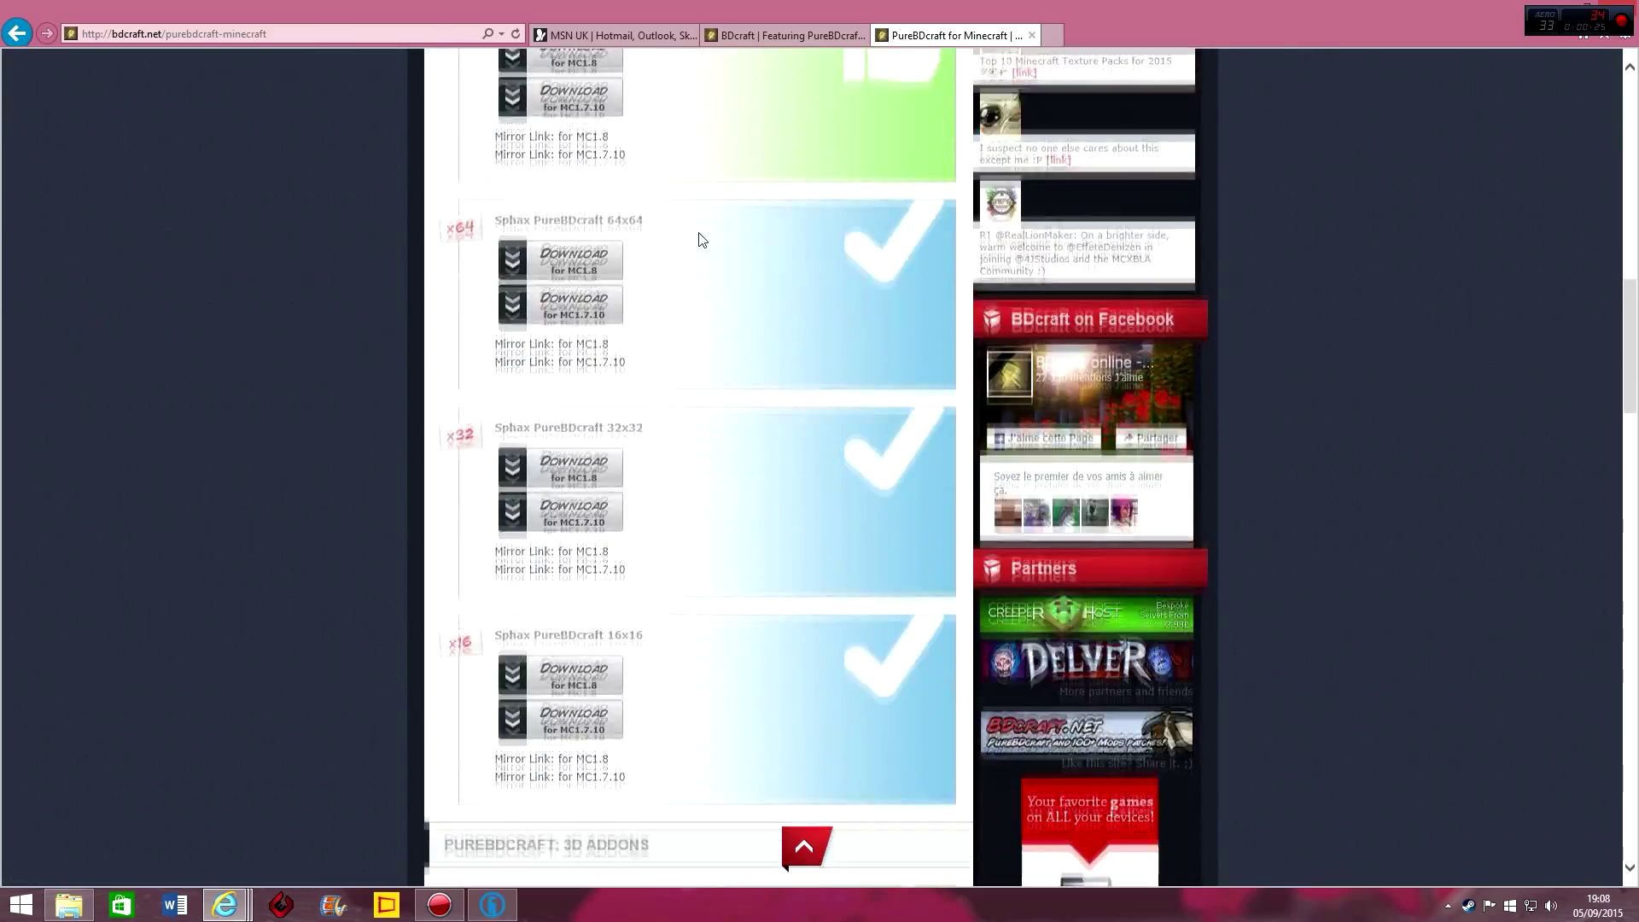
{"action": "scroll", "coordinate": [699, 240], "scroll_direction": "up", "scroll_amount": 1}
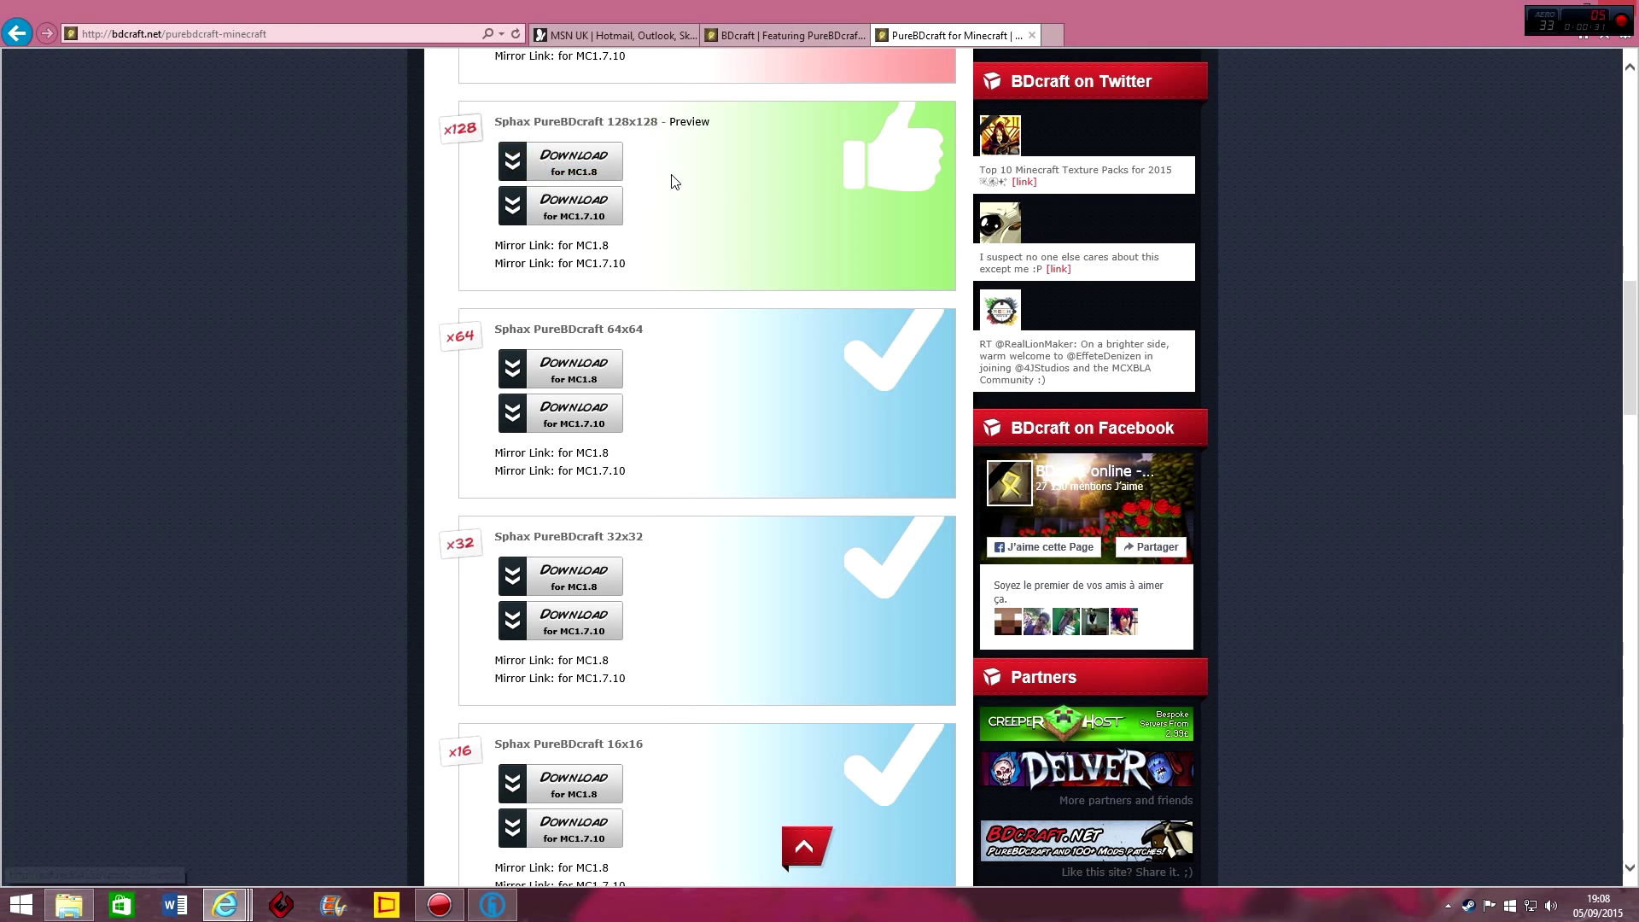
{"action": "scroll", "coordinate": [669, 175], "scroll_direction": "down", "scroll_amount": 5}
{"action": "scroll", "coordinate": [619, 398], "scroll_direction": "down", "scroll_amount": 6}
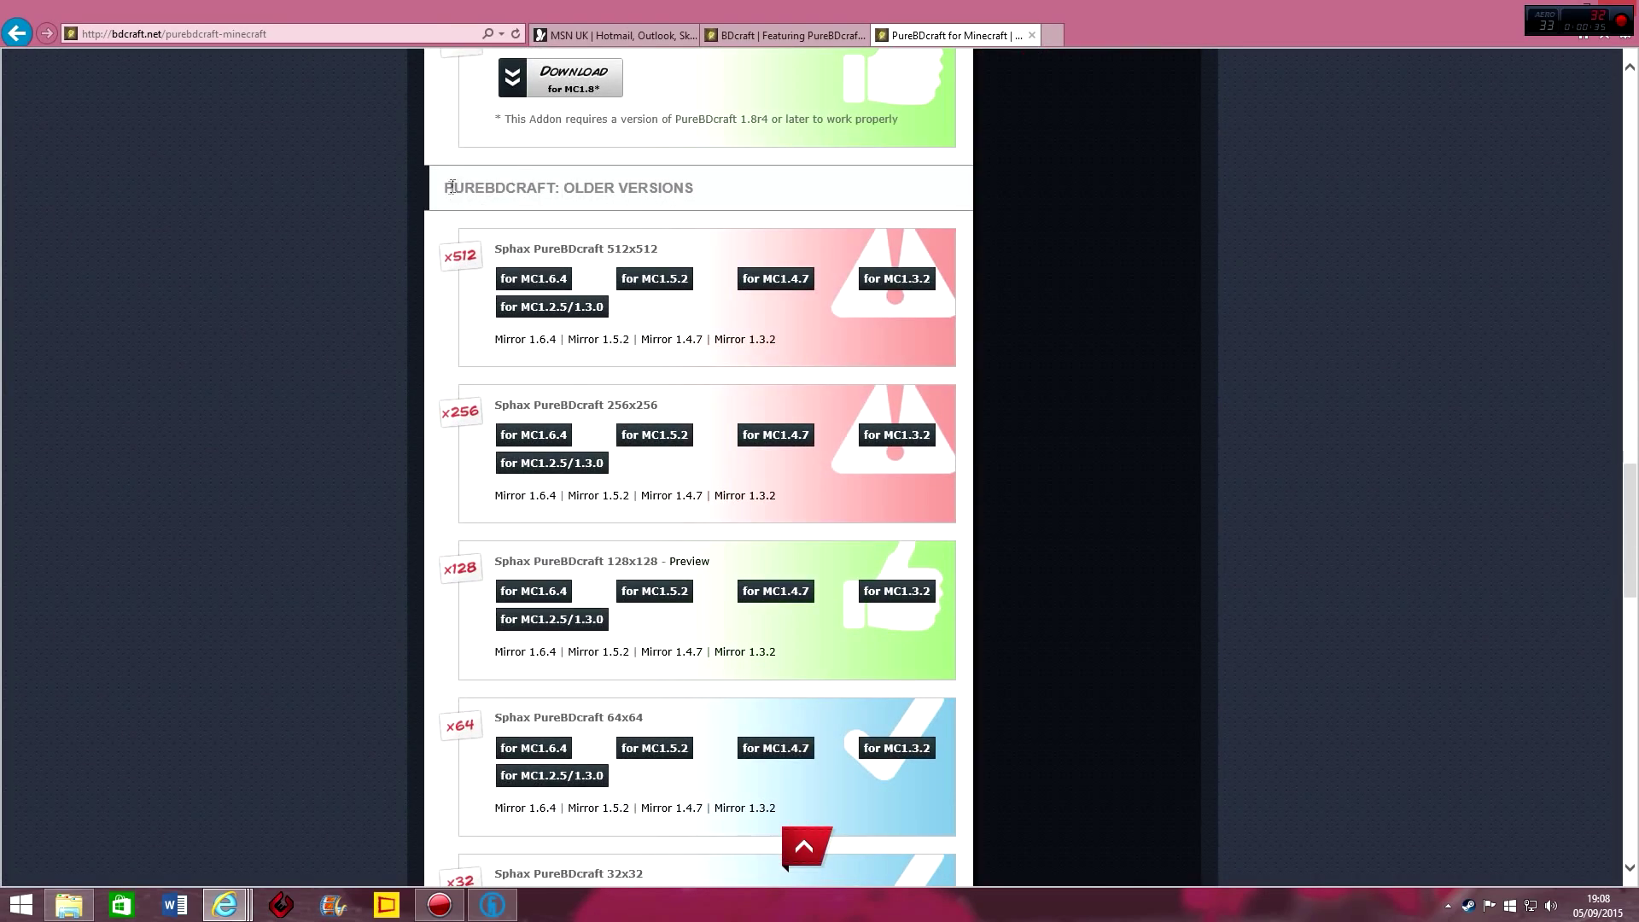
{"action": "scroll", "coordinate": [636, 290], "scroll_direction": "down", "scroll_amount": 3}
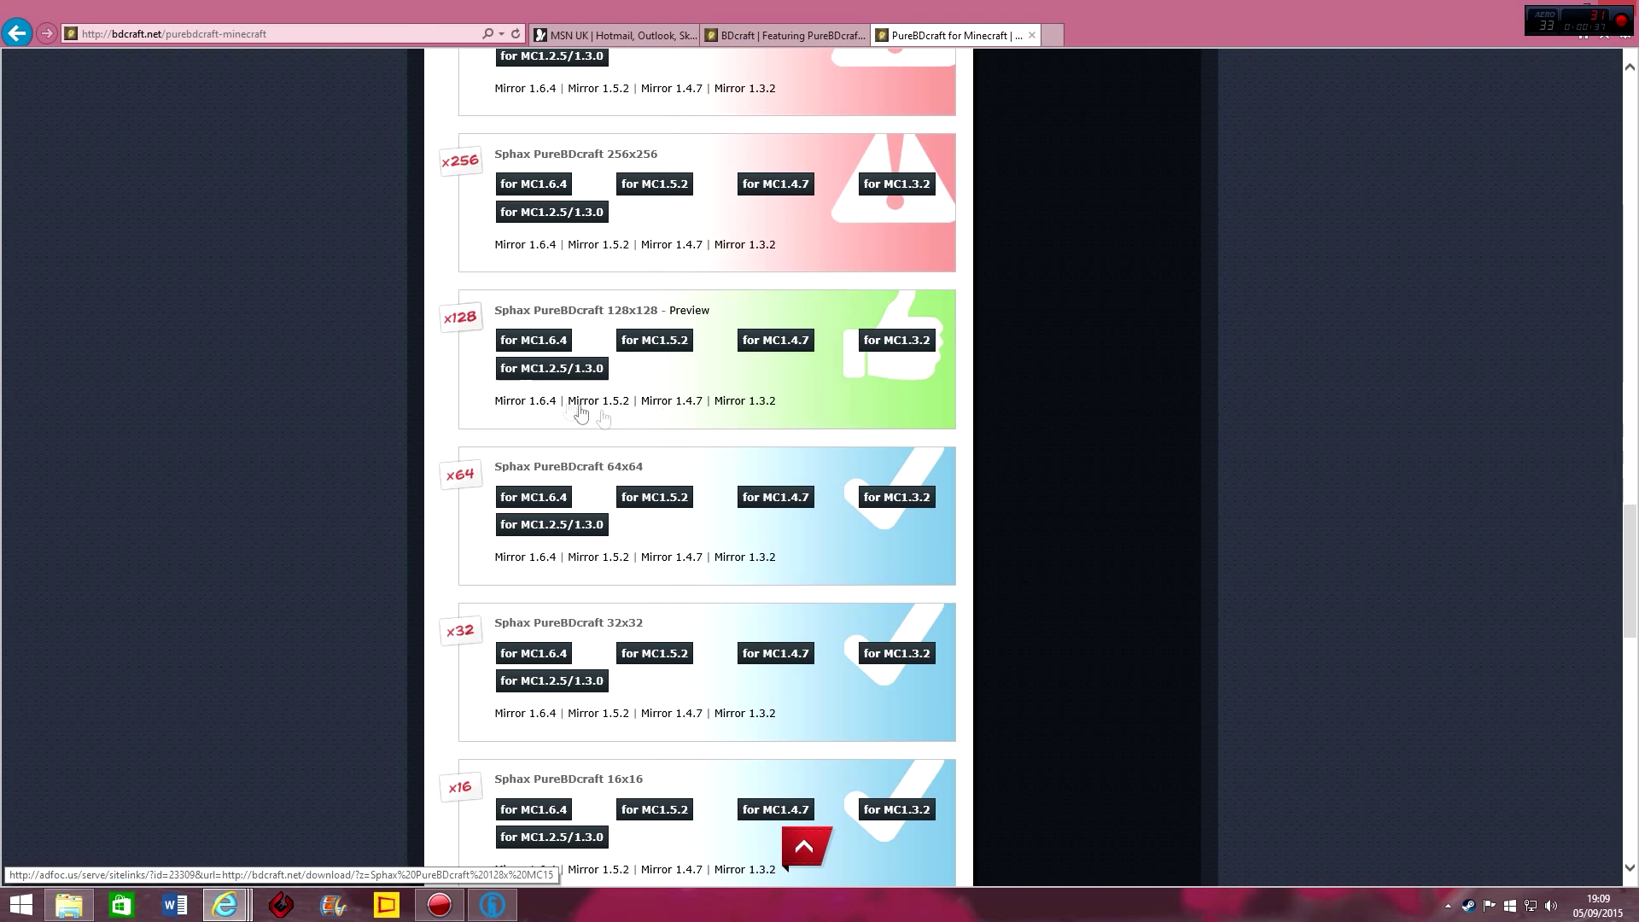
{"action": "left_click", "coordinate": [568, 376]}
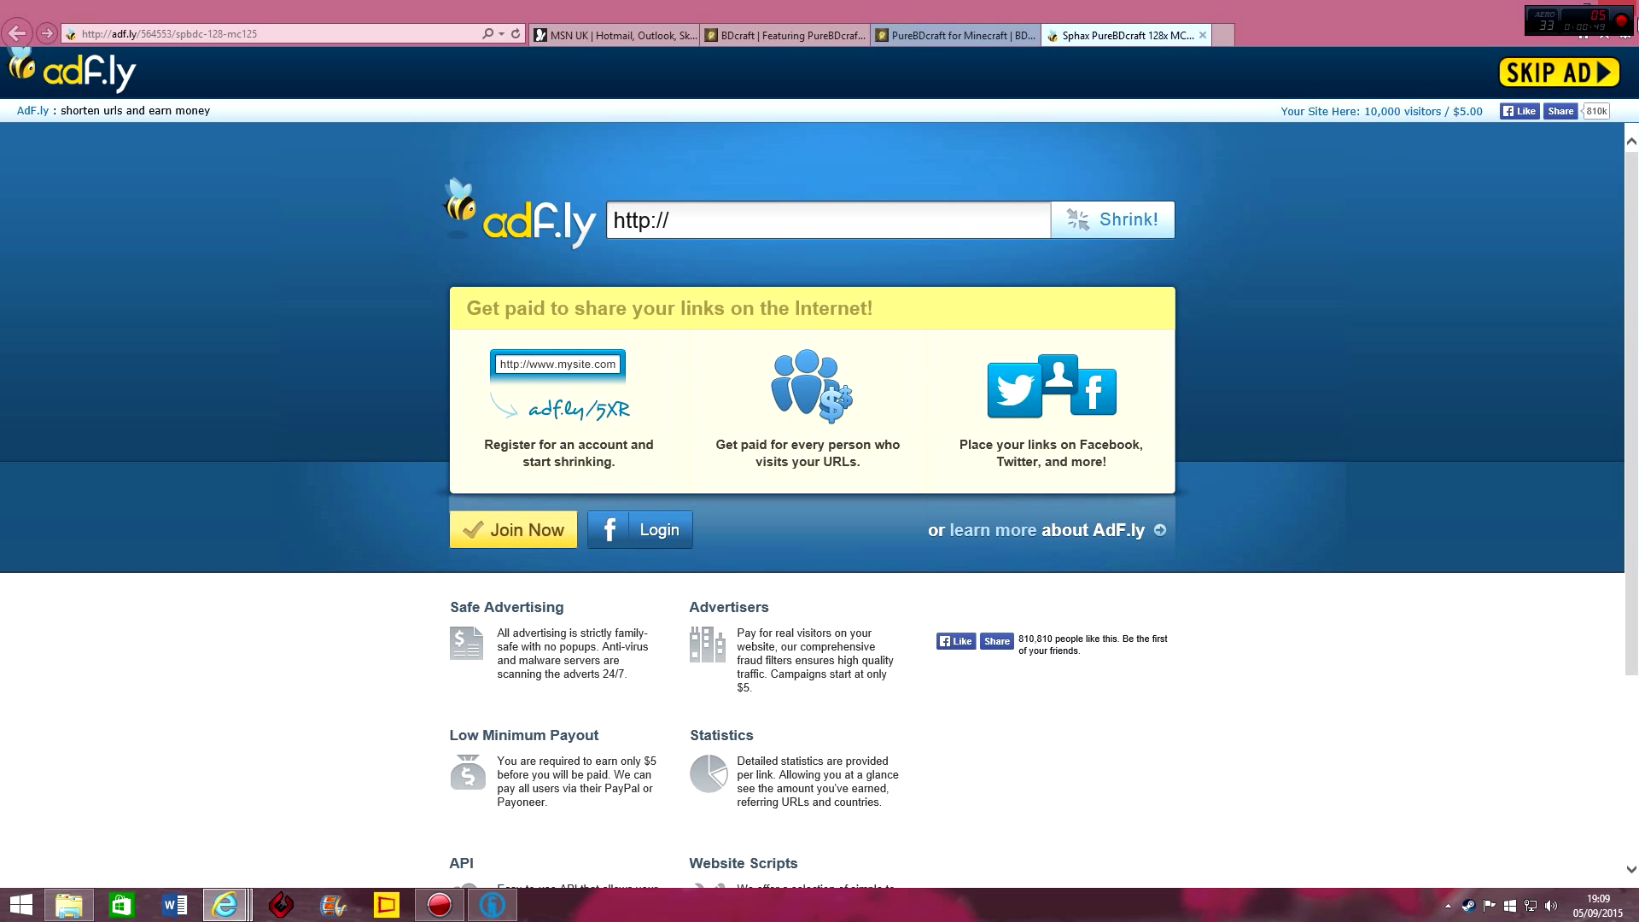
- Skip the ad and save Sphax PureBDcraft 128x.zip into Documents > Minecraft Sphax > Tekkit Classic
{"action": "left_click", "coordinate": [1532, 75]}
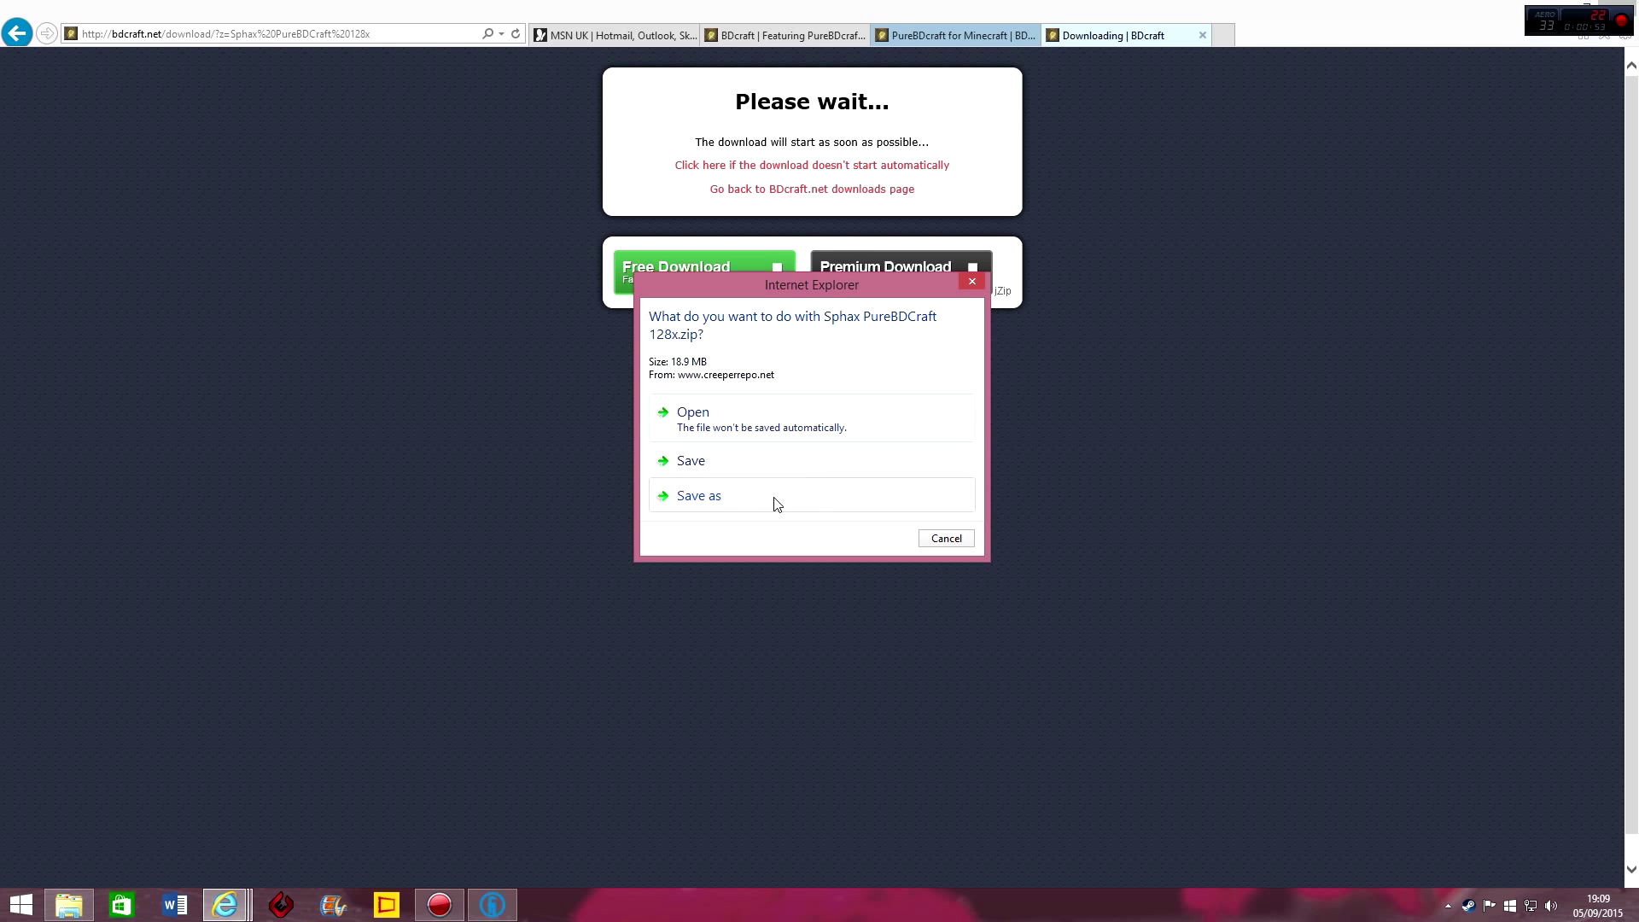
{"action": "left_click", "coordinate": [786, 495]}
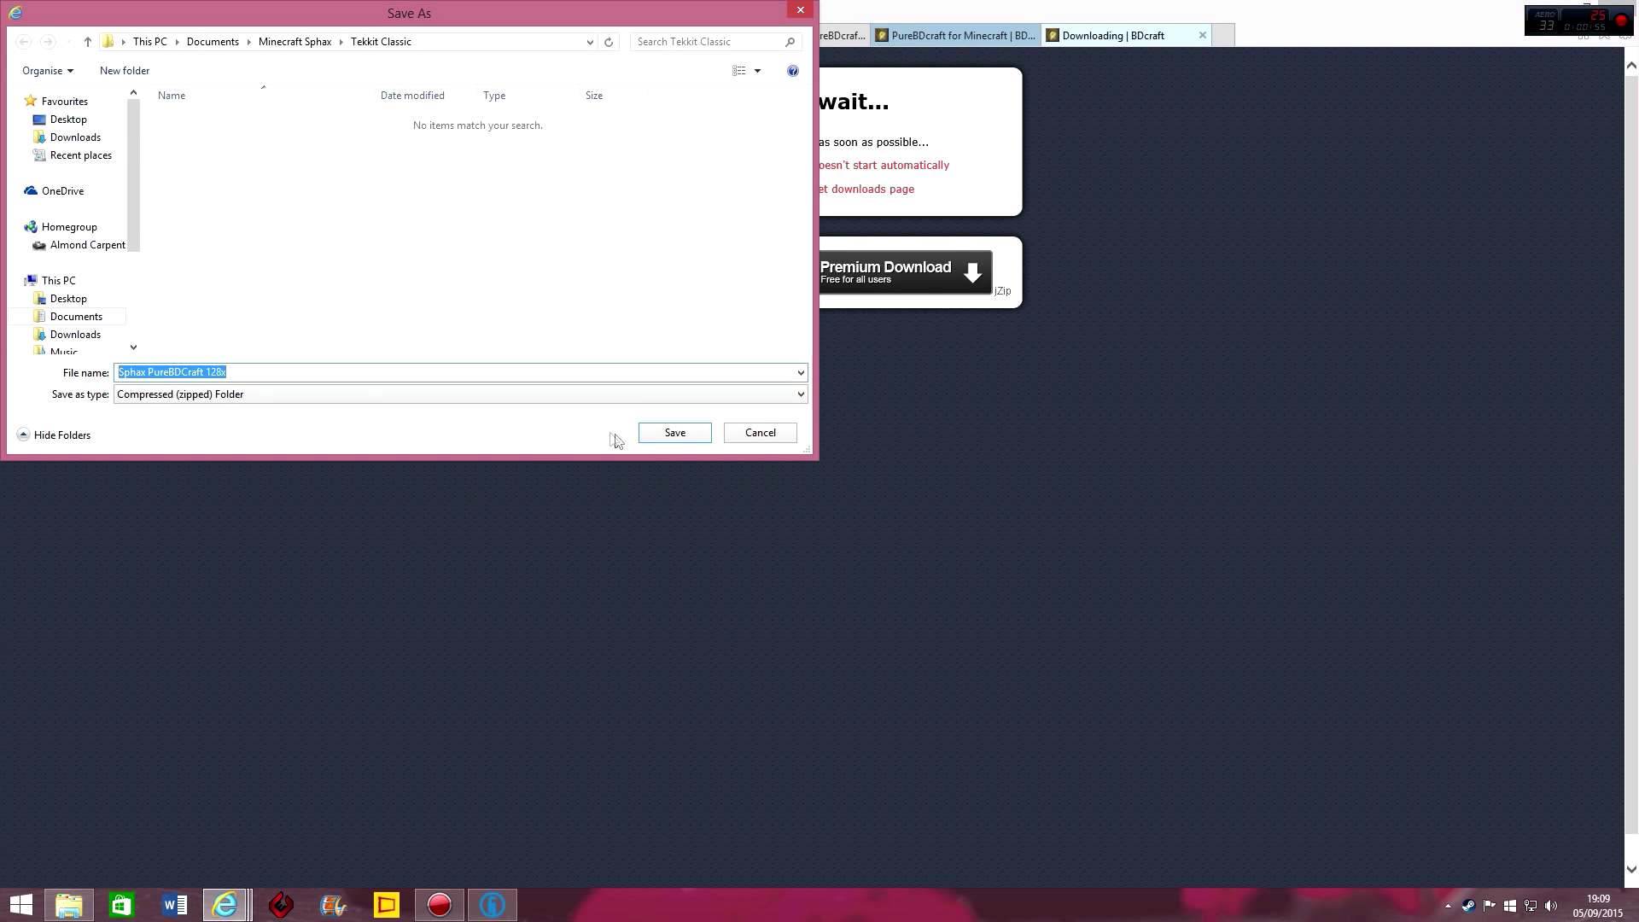
{"action": "left_click", "coordinate": [667, 436]}
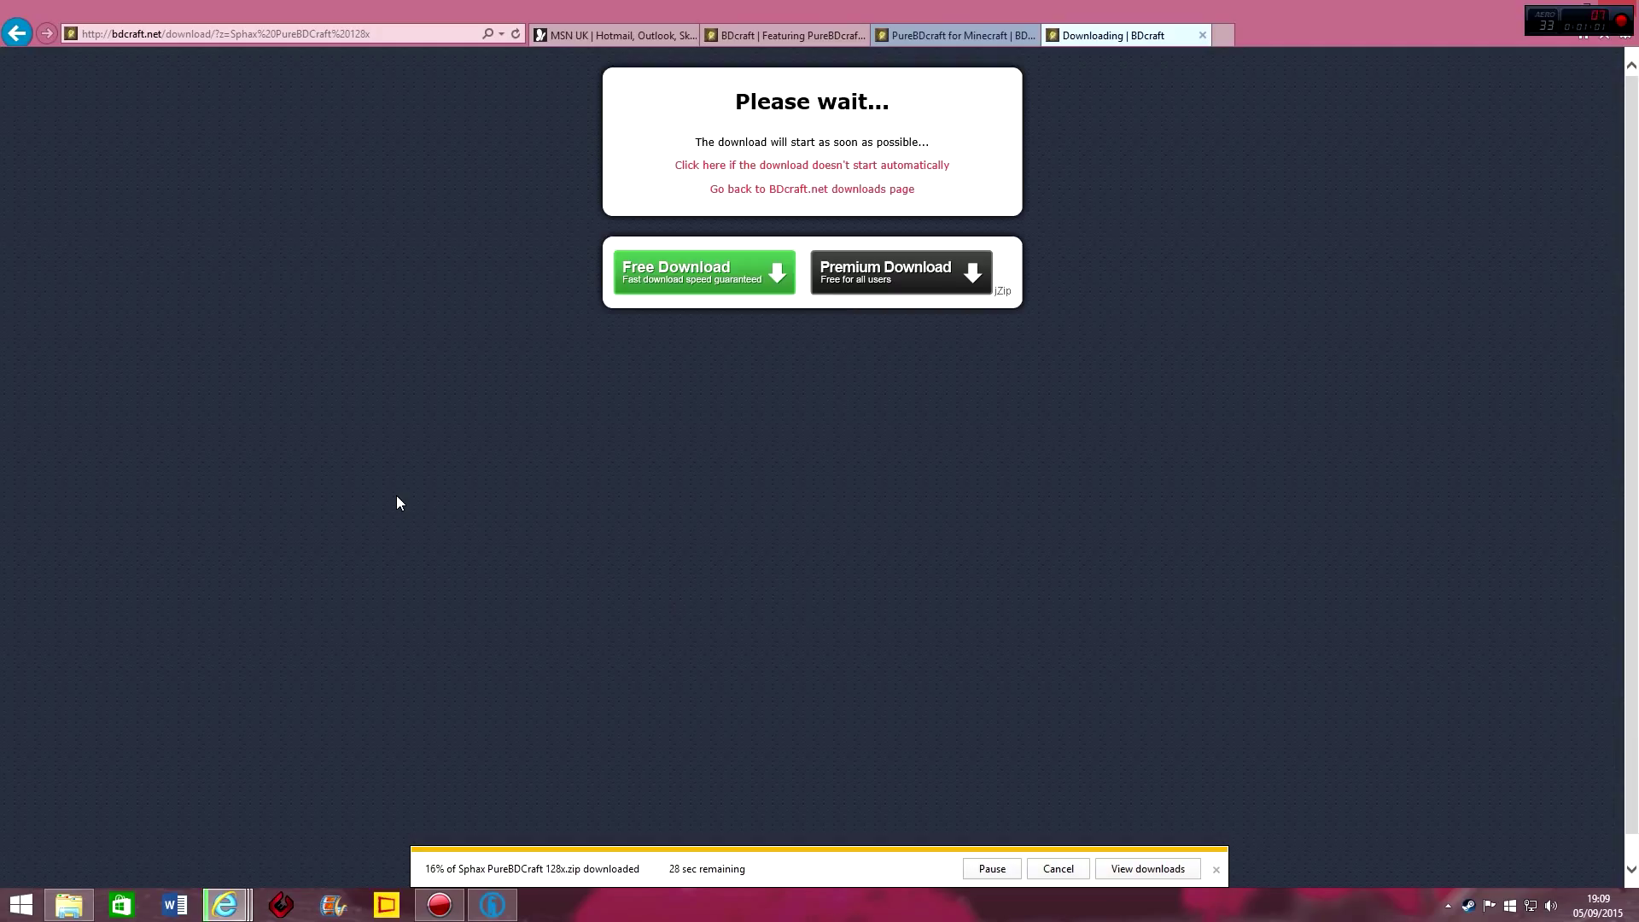
- Close the MSN tab, check the download progress, and return to BDcraft's Sphax homepage slide
{"action": "left_click", "coordinate": [923, 37]}
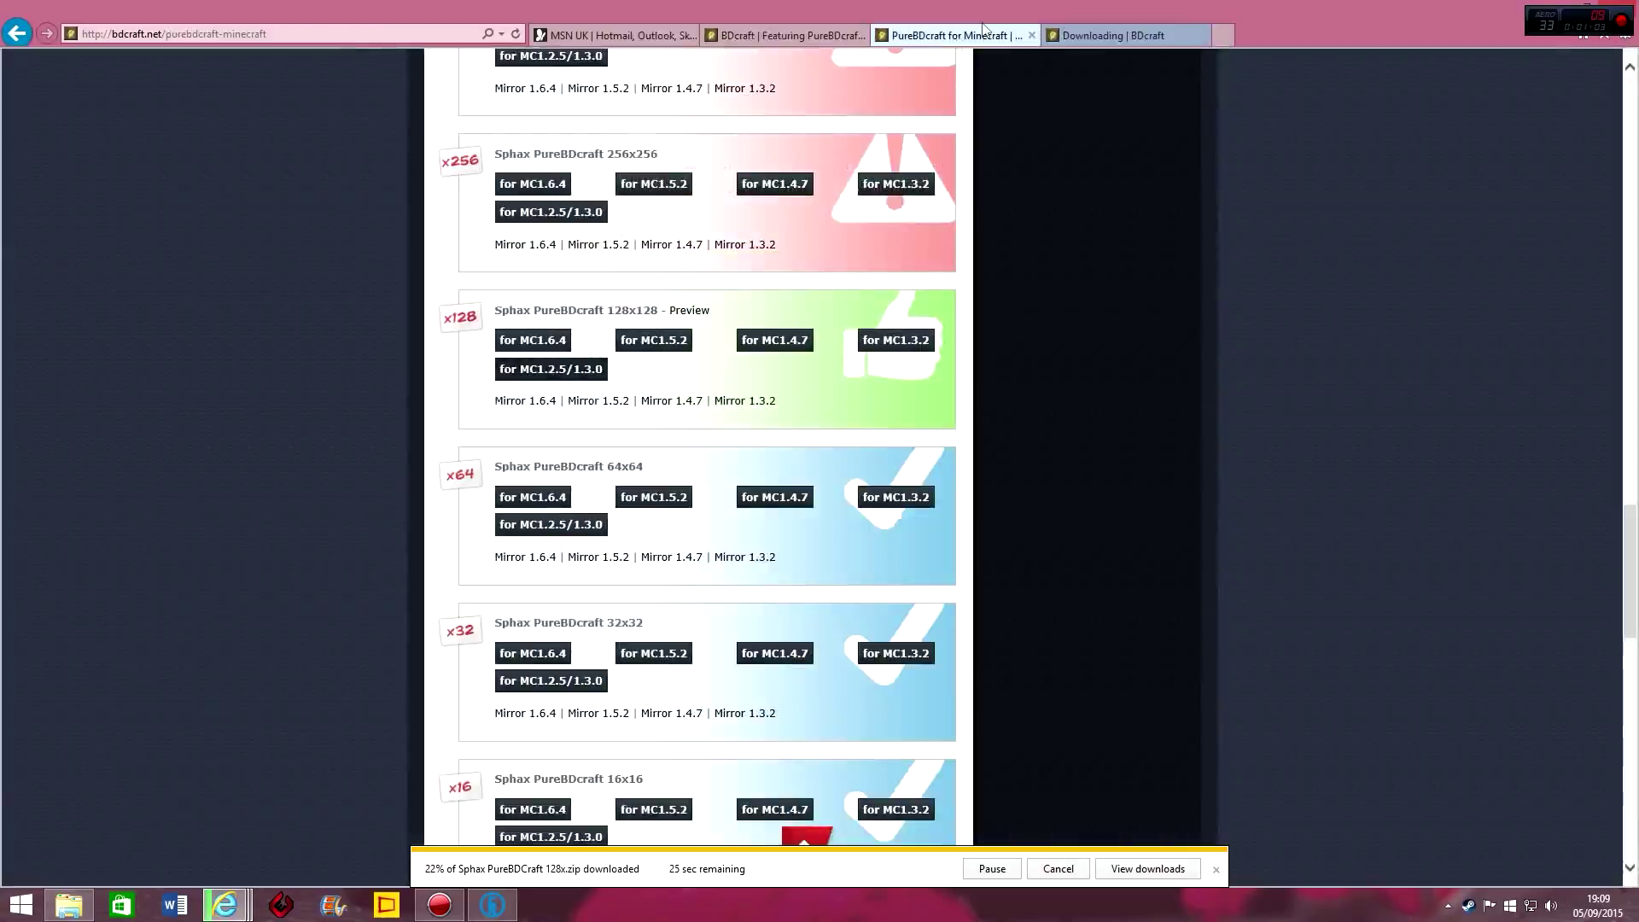
{"action": "left_click", "coordinate": [808, 36]}
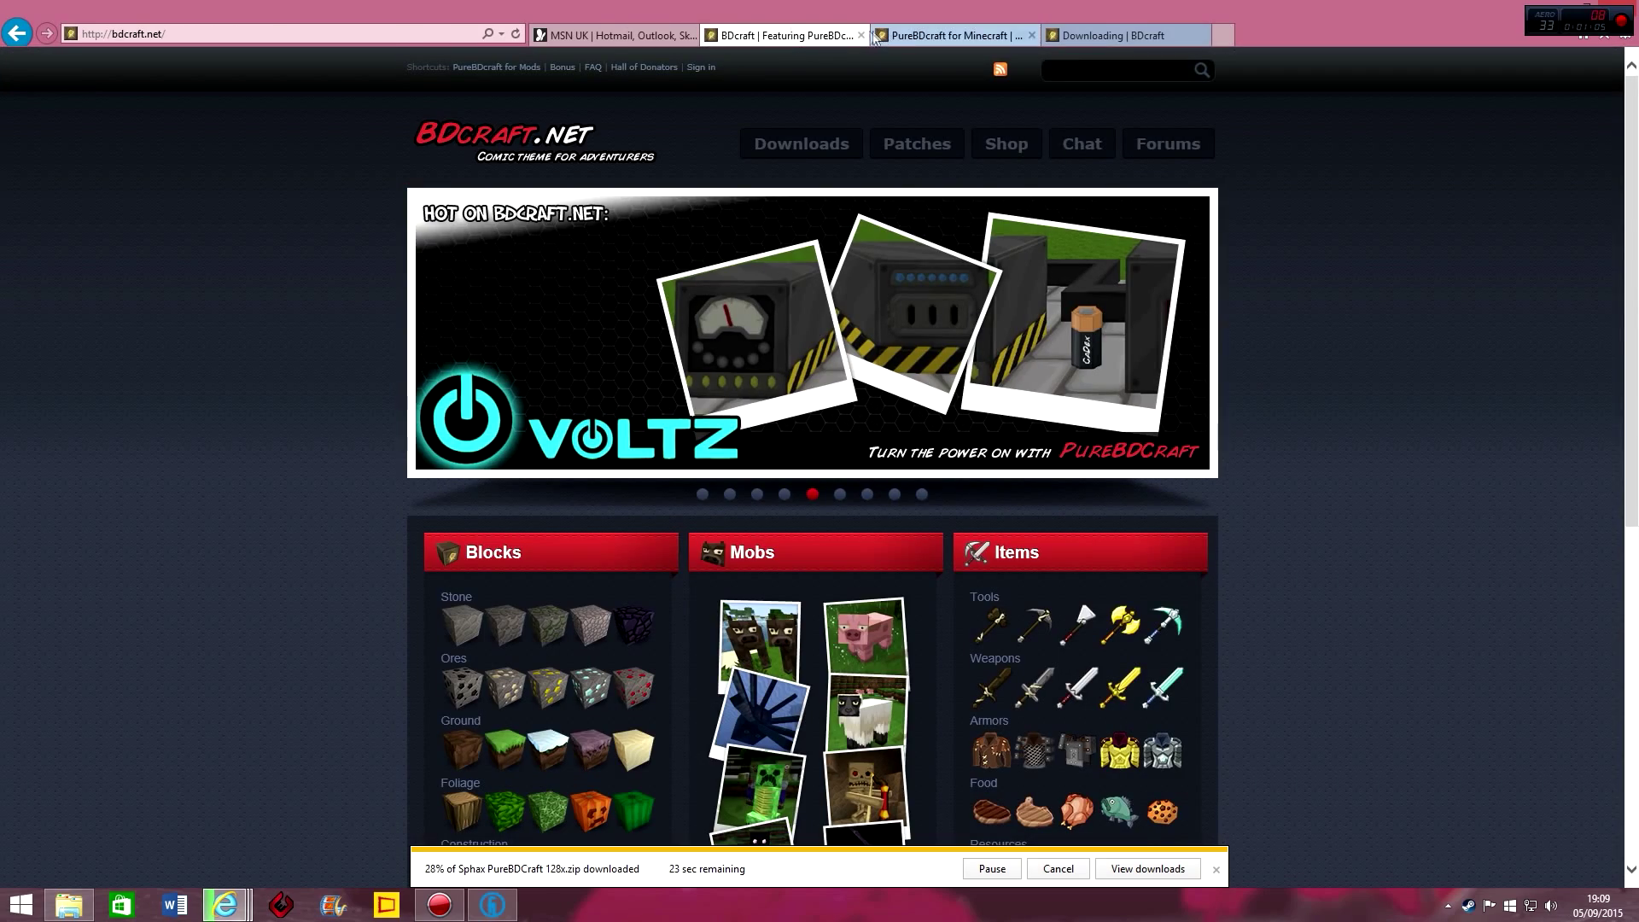
{"action": "left_click", "coordinate": [683, 38]}
{"action": "left_click", "coordinate": [691, 36]}
{"action": "left_click", "coordinate": [765, 41]}
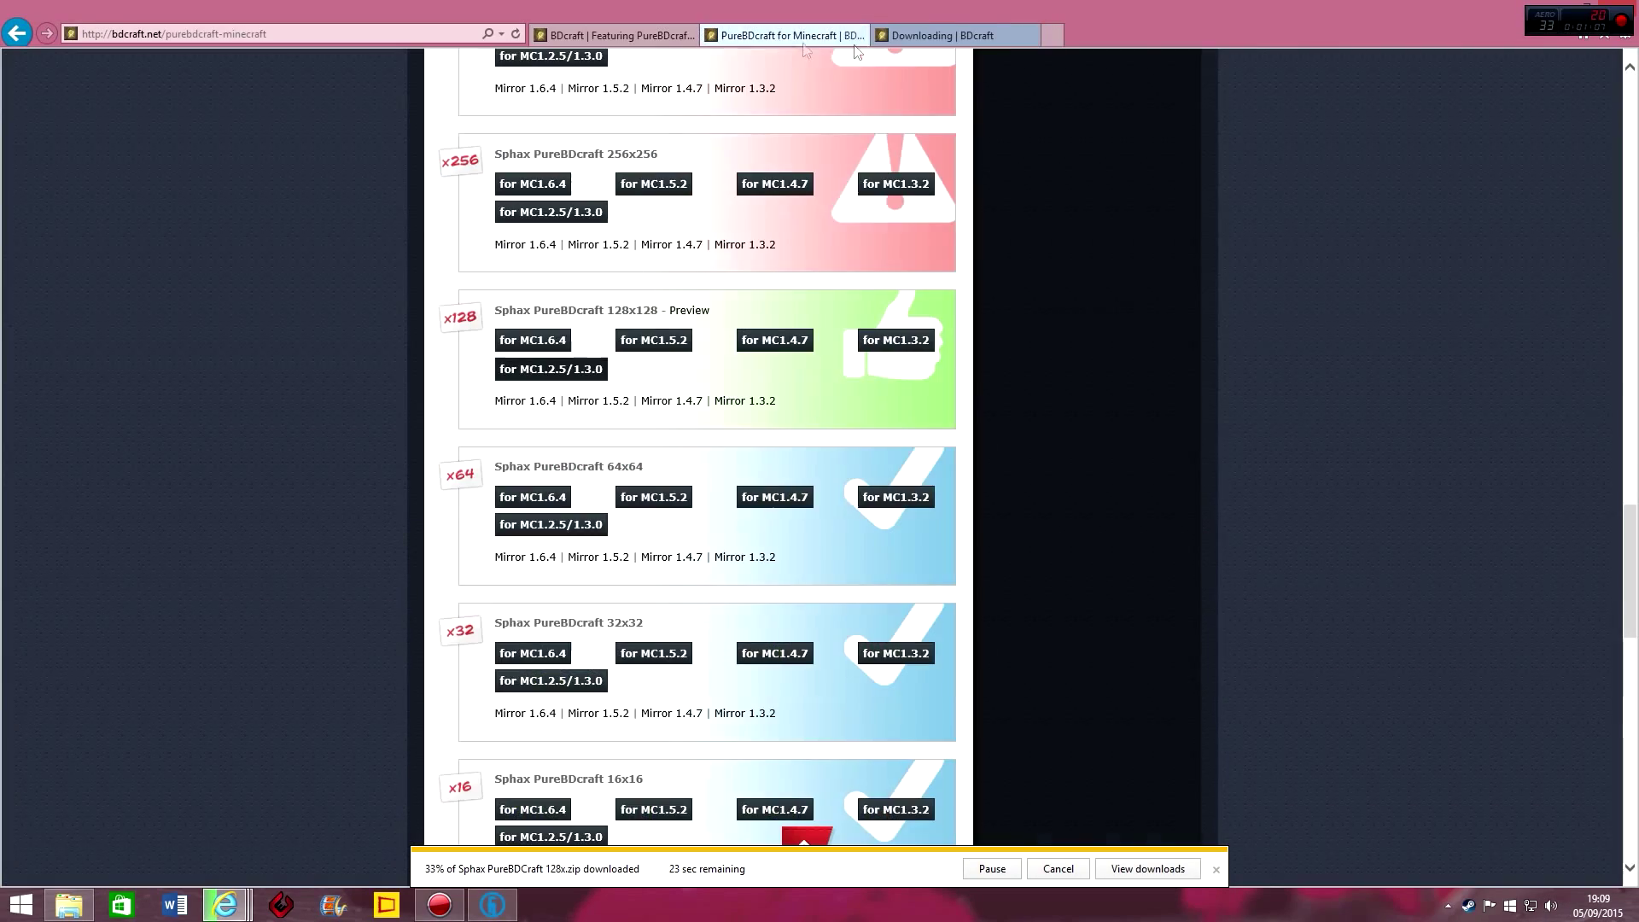
{"action": "left_click", "coordinate": [929, 39]}
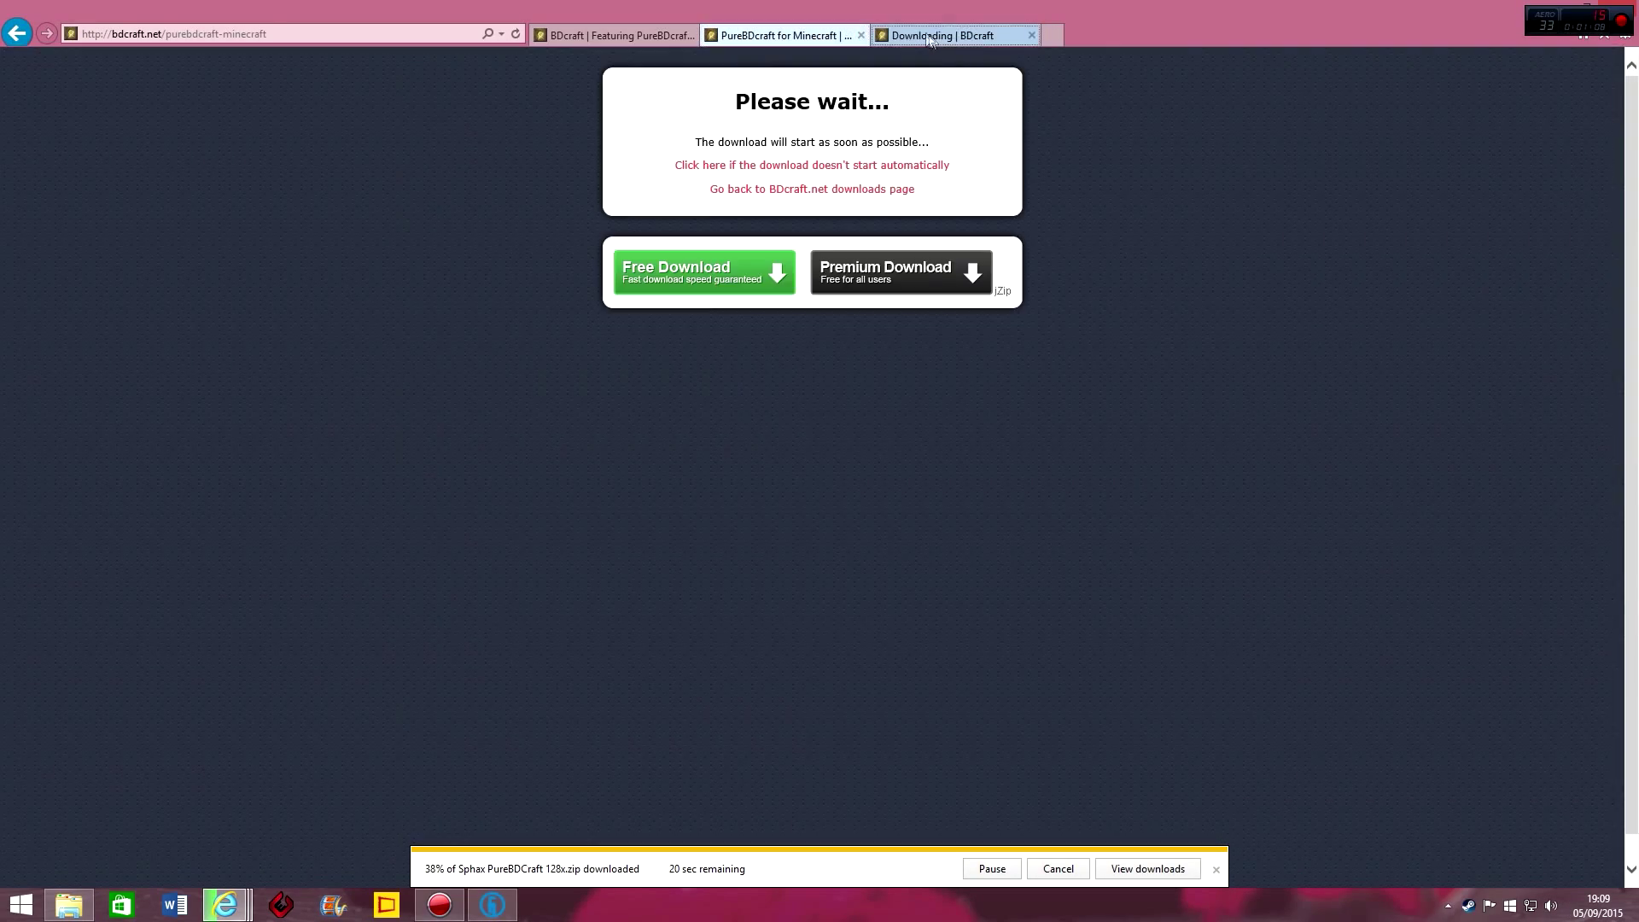
{"action": "left_click", "coordinate": [804, 34]}
{"action": "left_click", "coordinate": [613, 37]}
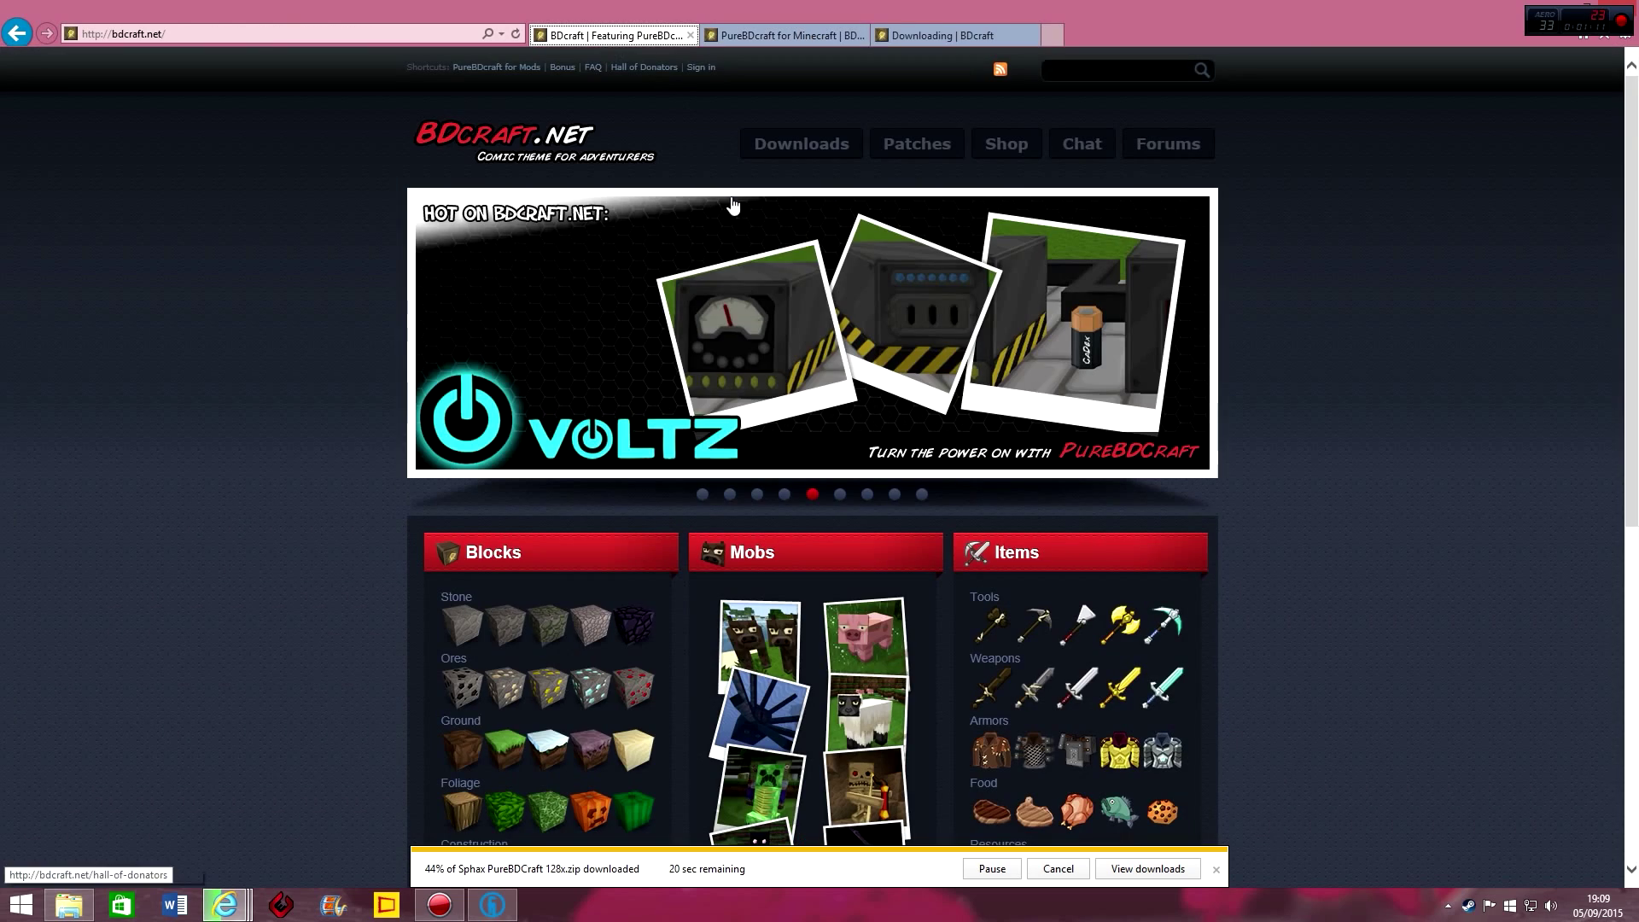
{"action": "left_click", "coordinate": [704, 493]}
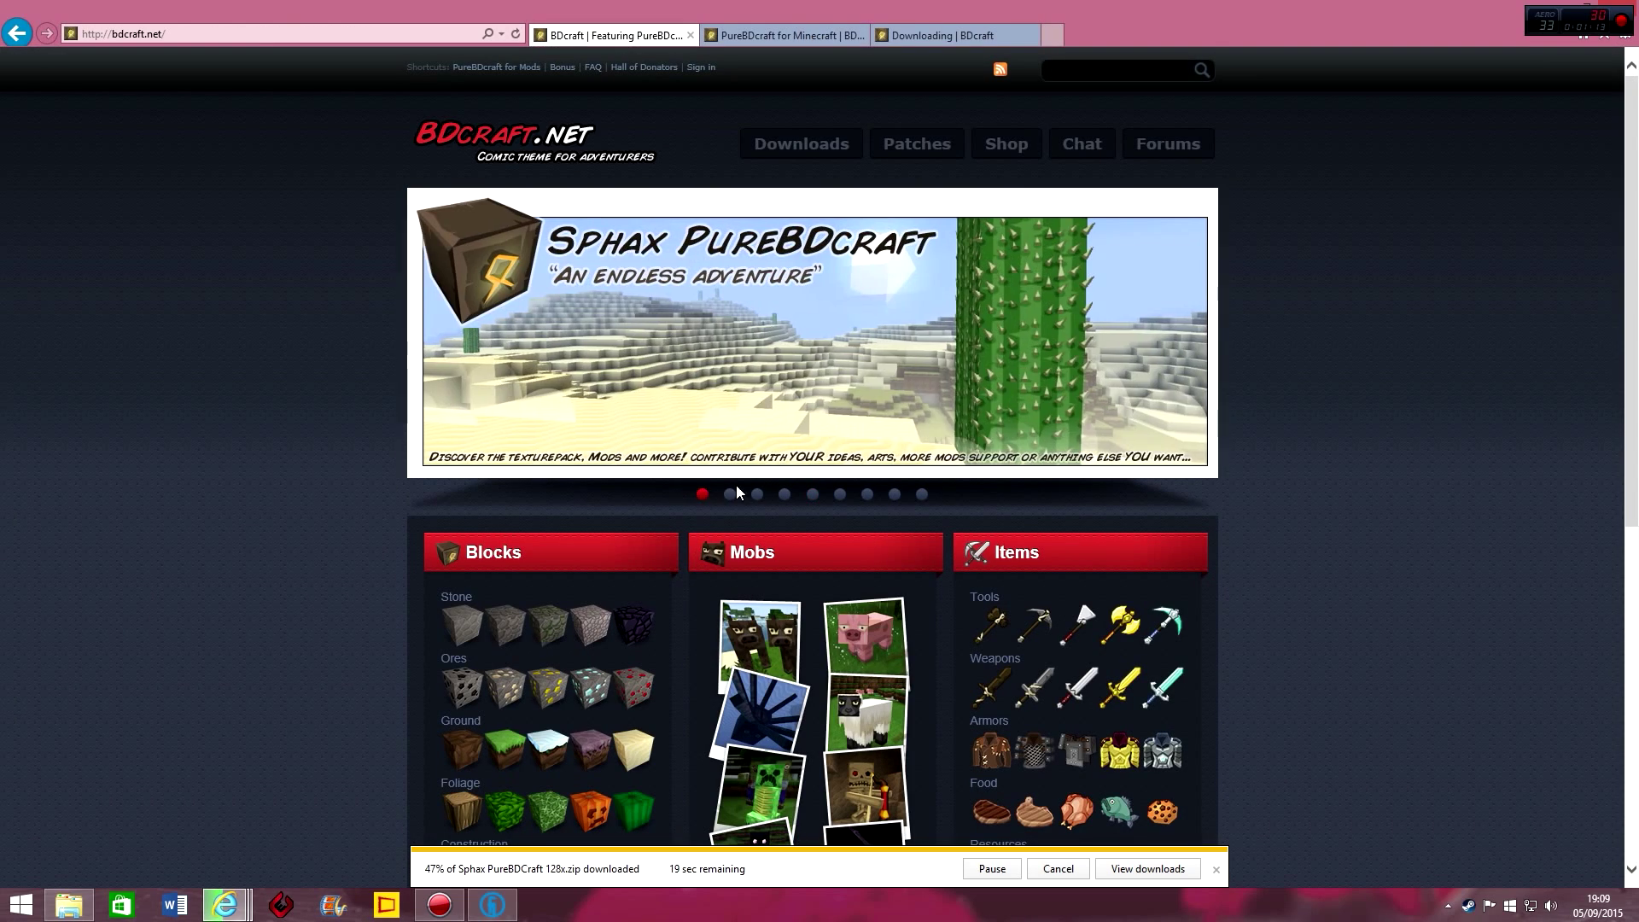
- Filter the patches list to Mods-Packs and open Tekkit Classic's patch download options
{"action": "left_click", "coordinate": [907, 155]}
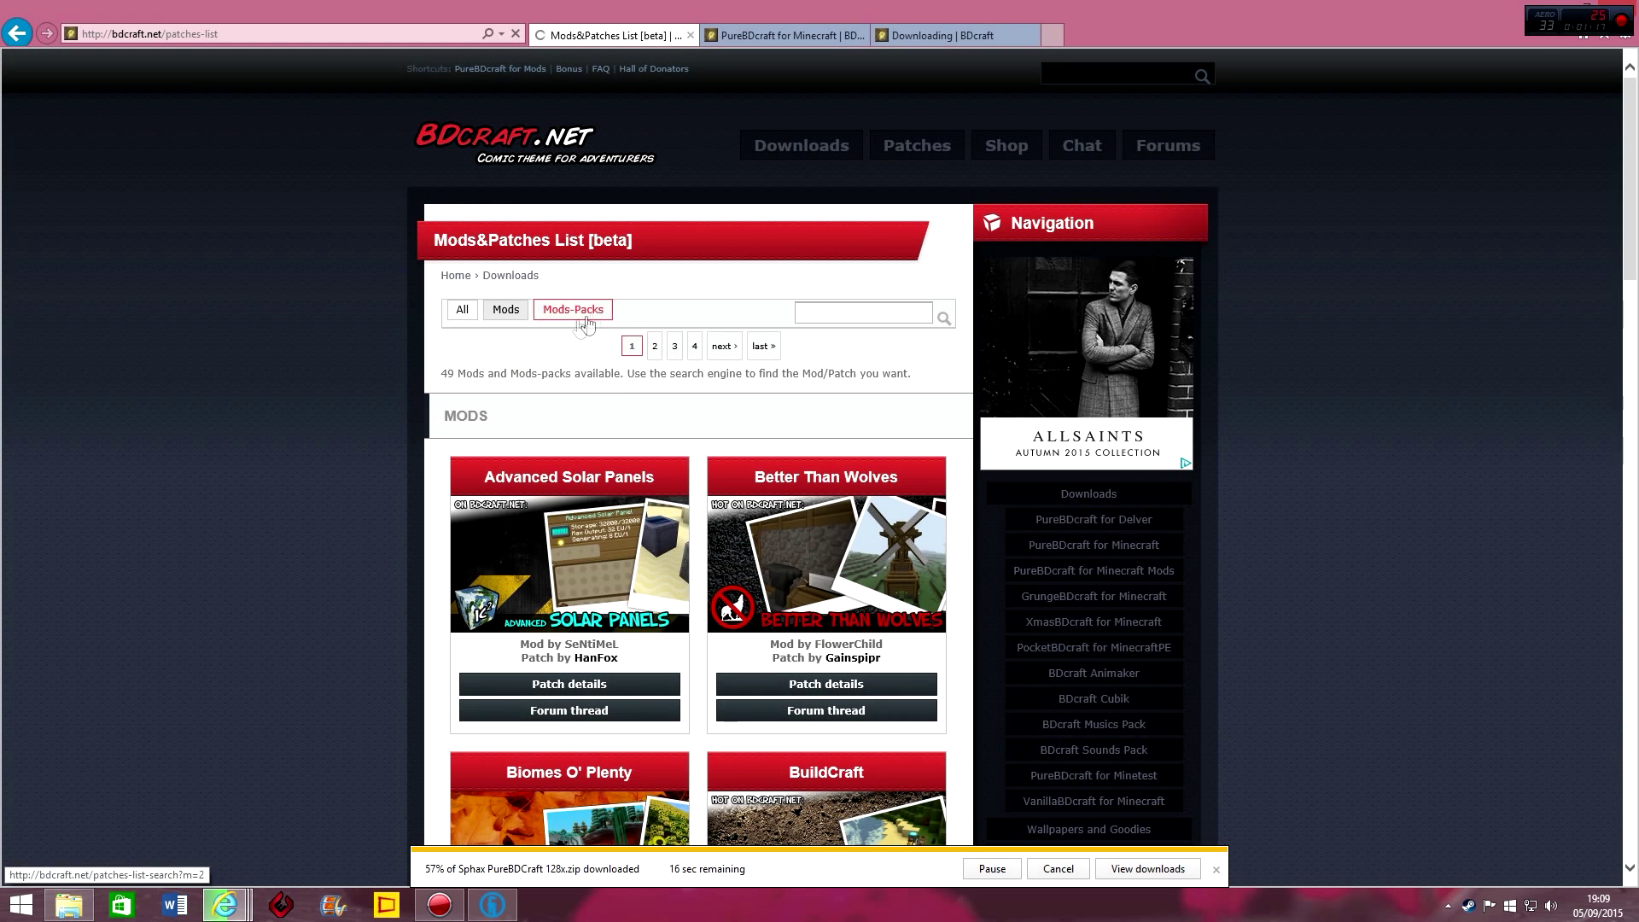
{"action": "left_click", "coordinate": [586, 318]}
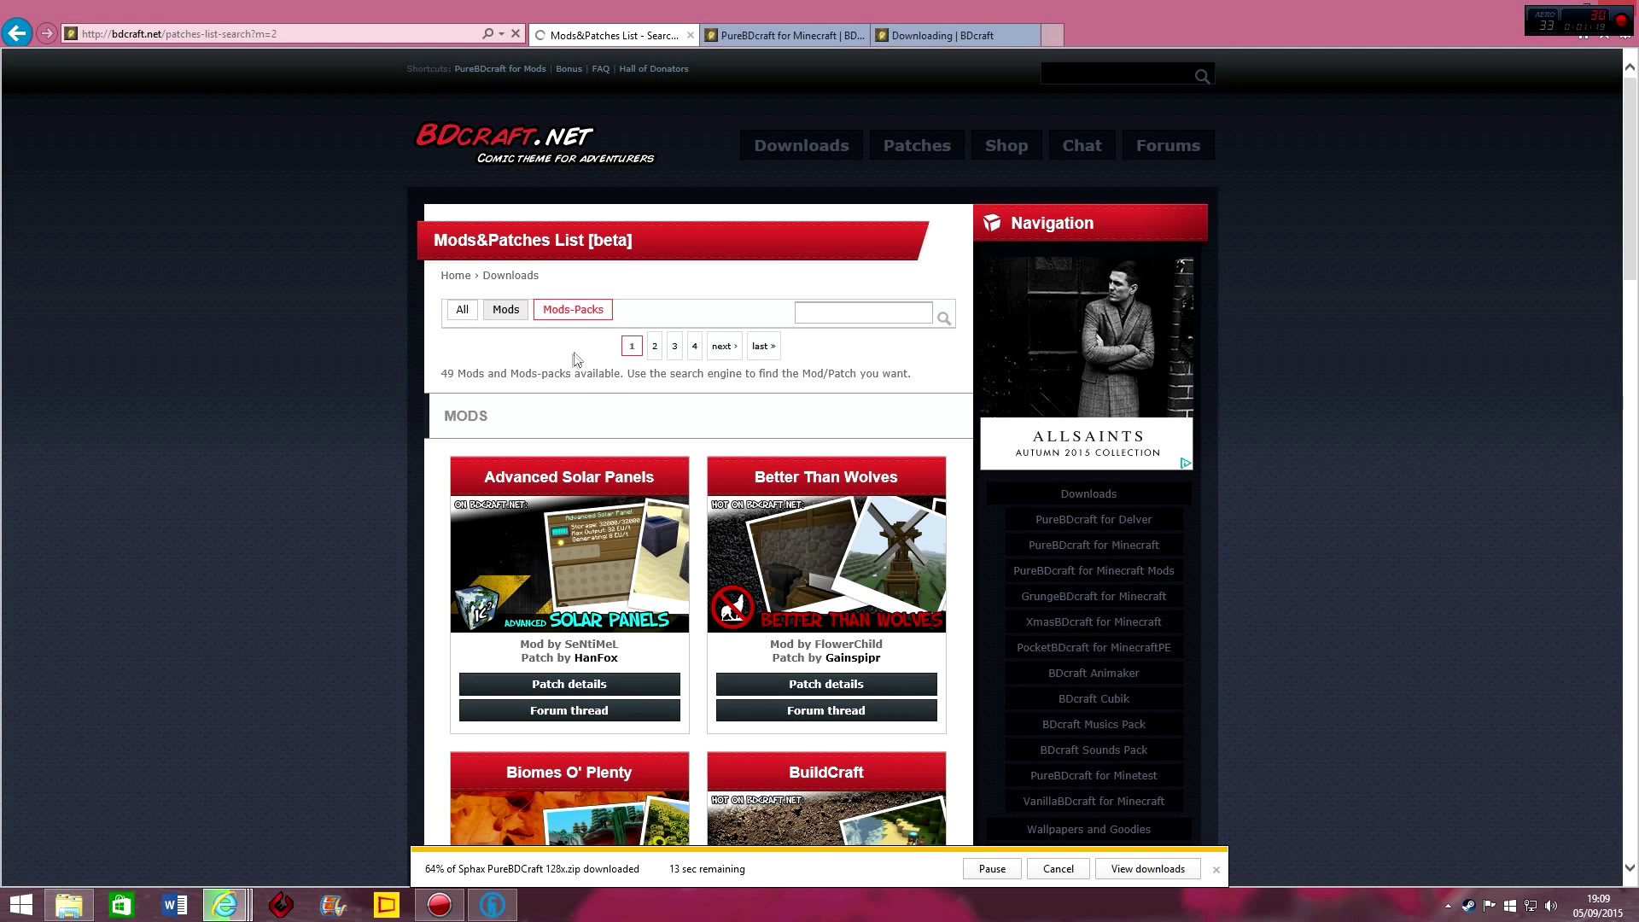
{"action": "scroll", "coordinate": [314, 444], "scroll_direction": "down", "scroll_amount": 8}
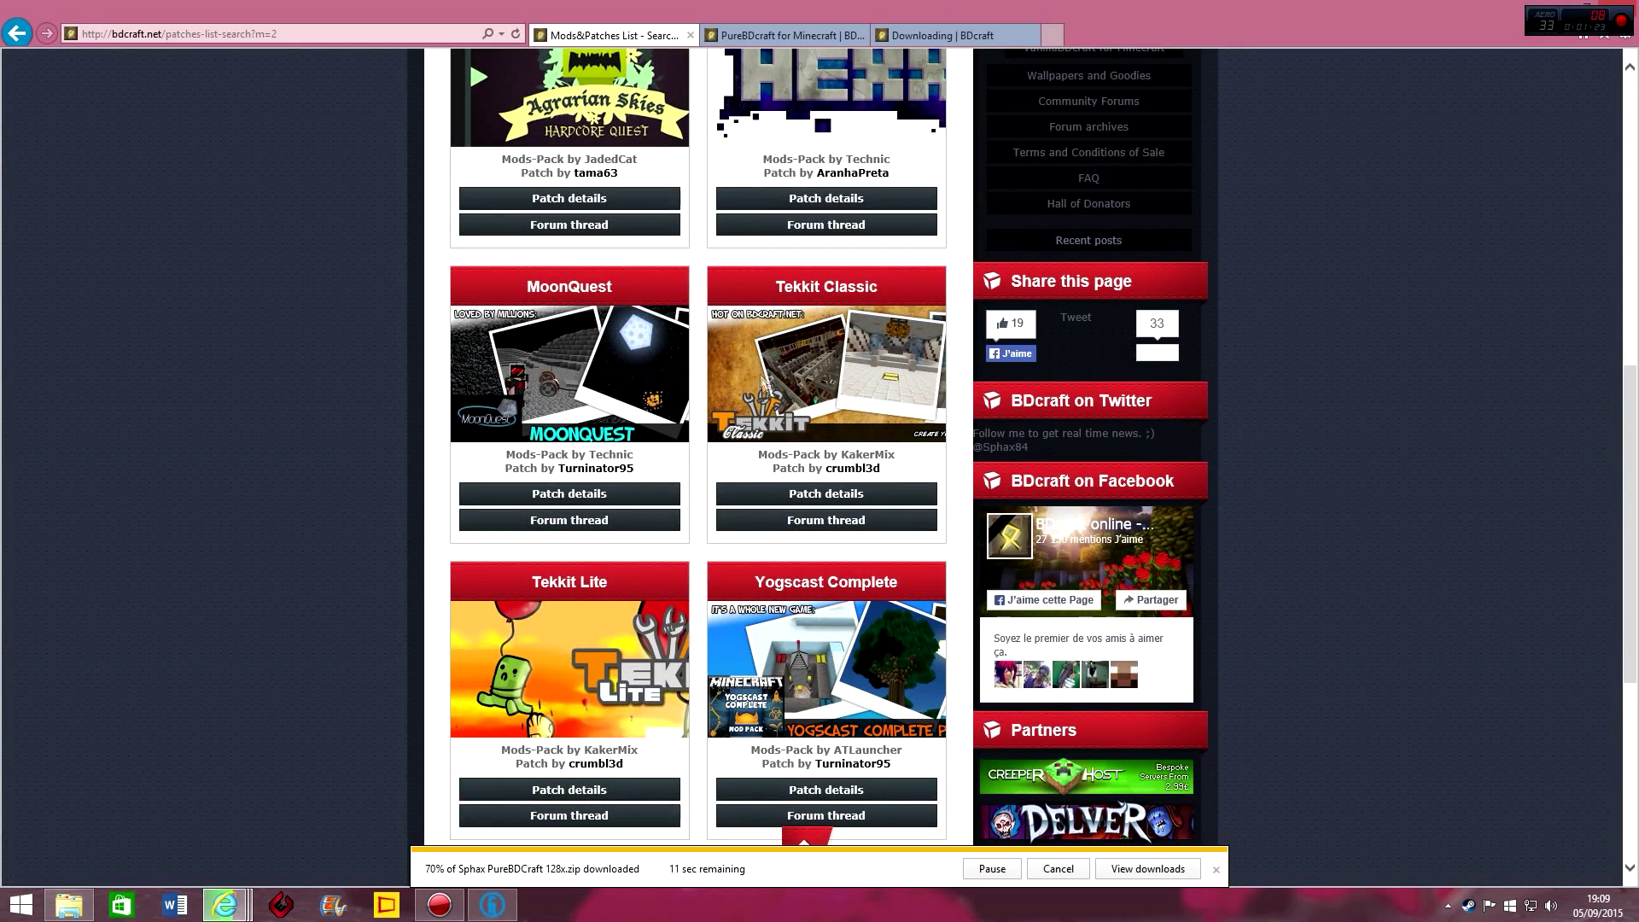
{"action": "left_click", "coordinate": [827, 495]}
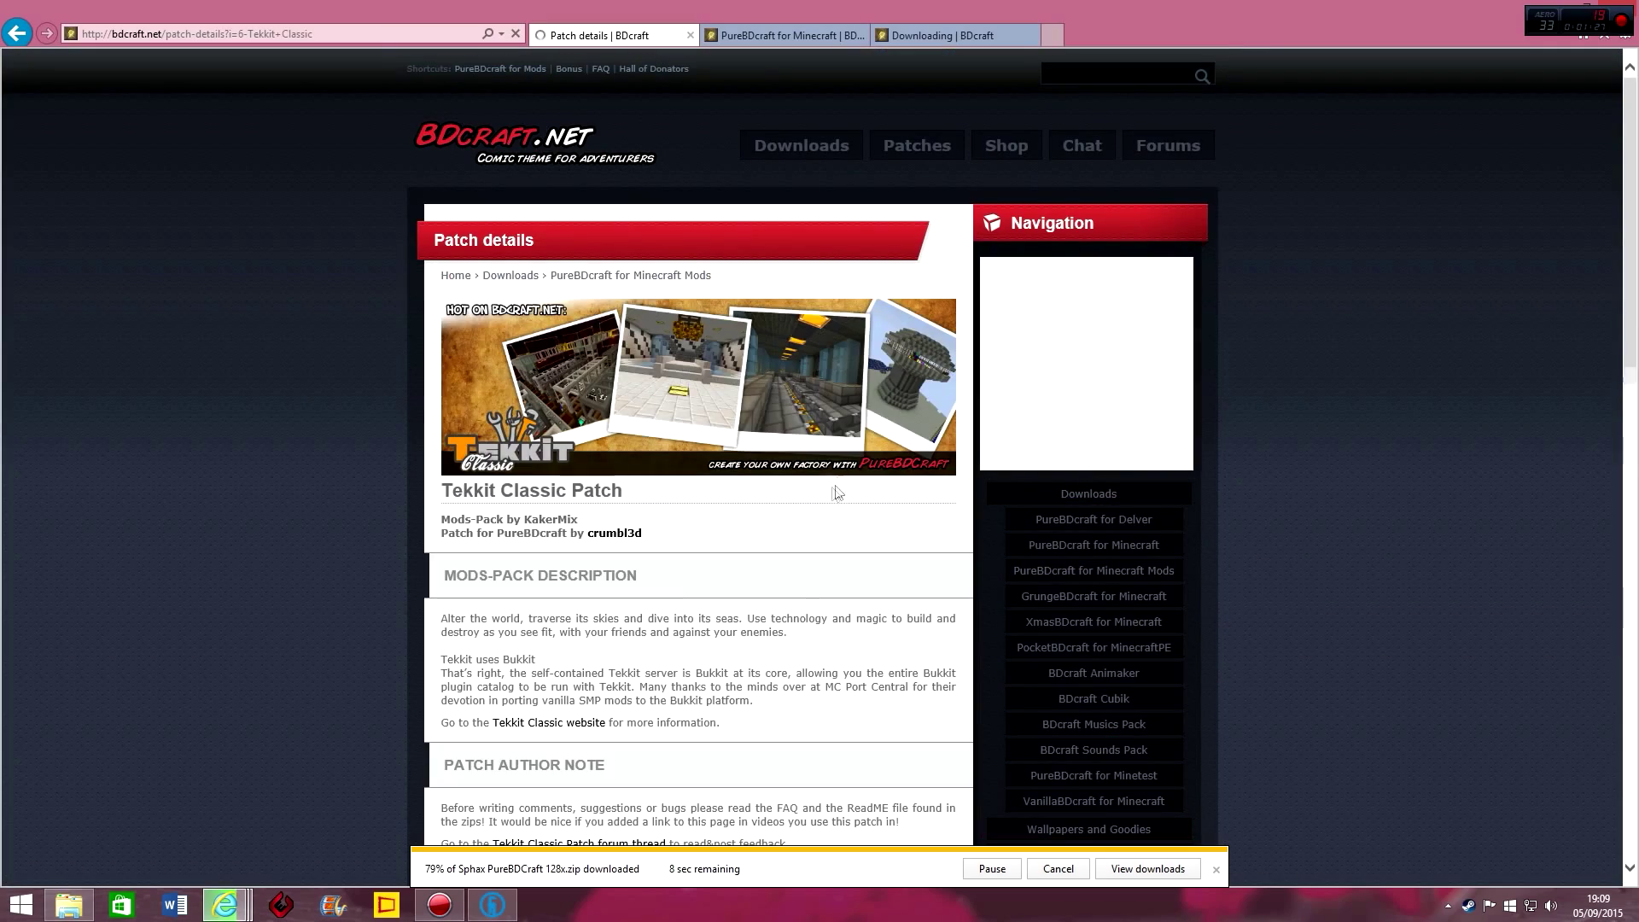
{"action": "scroll", "coordinate": [369, 322], "scroll_direction": "down", "scroll_amount": 7}
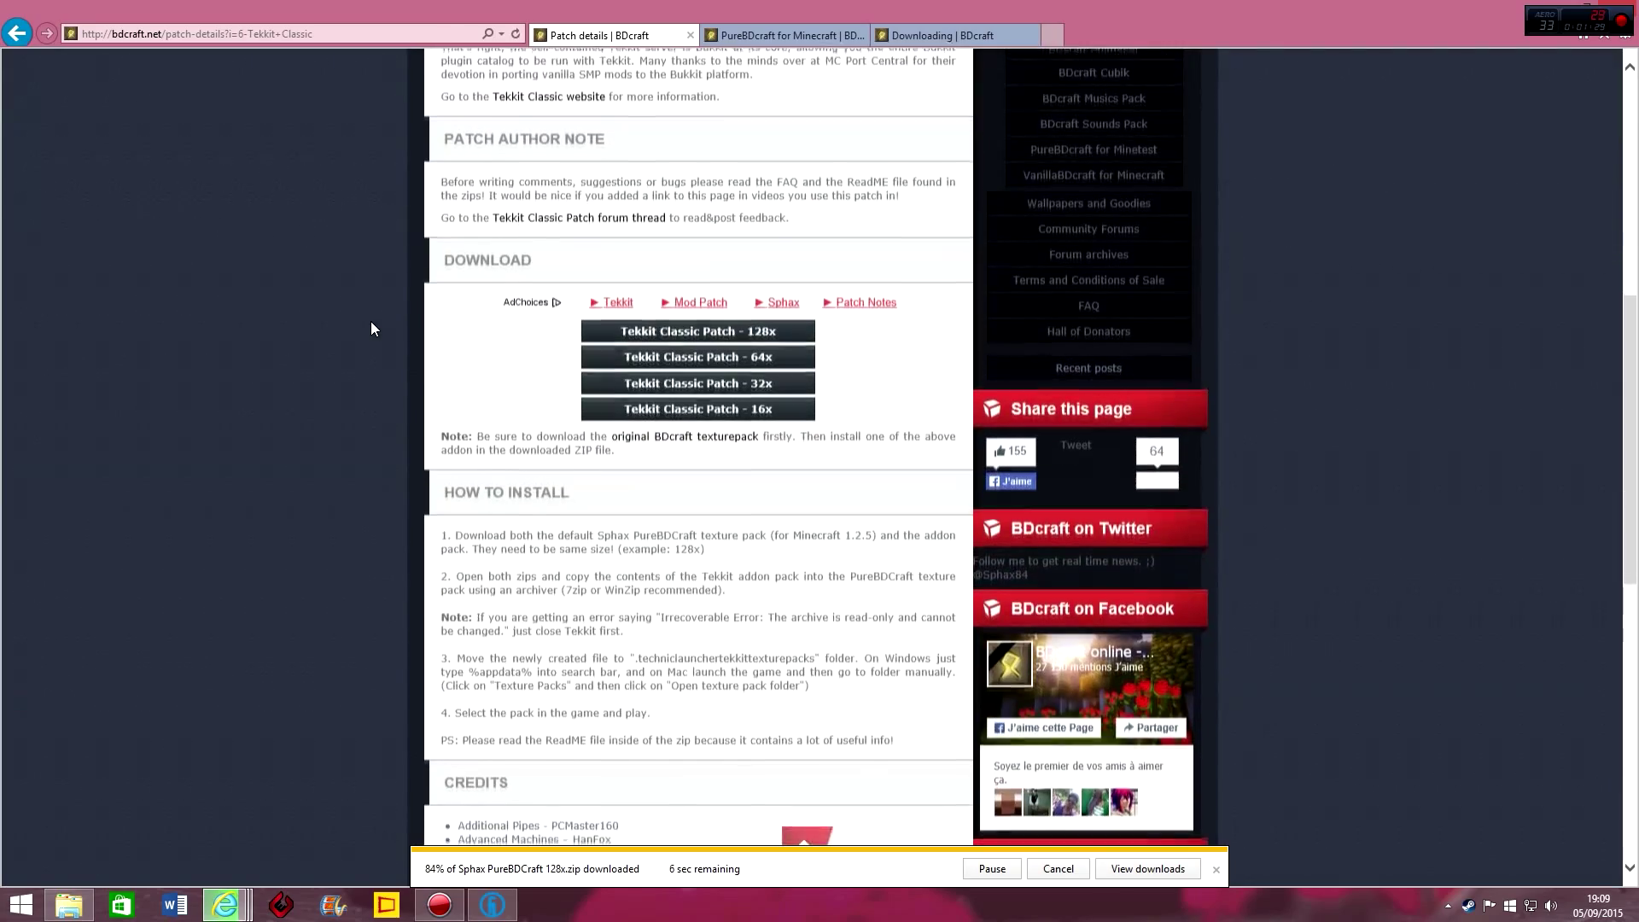
- Save the 128x Tekkit Classic patch from MediaFire as Sphax 128x Tekkit SMP Latest v1.6.zip in Tekkit Classic
{"action": "left_click", "coordinate": [716, 331]}
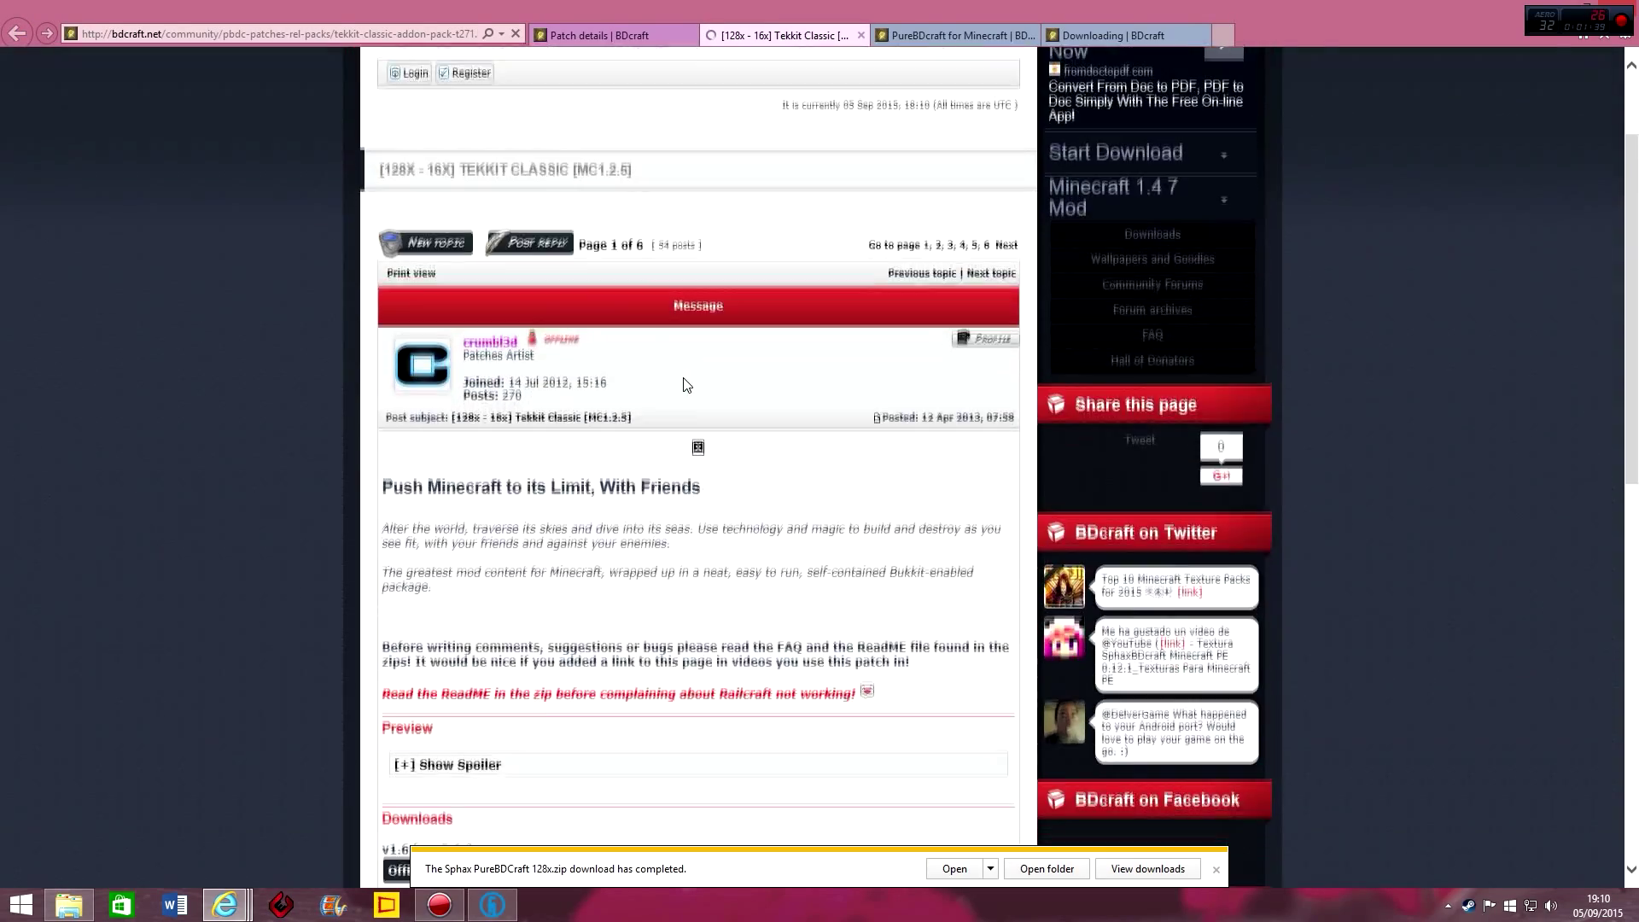
{"action": "scroll", "coordinate": [683, 384], "scroll_direction": "down", "scroll_amount": 4}
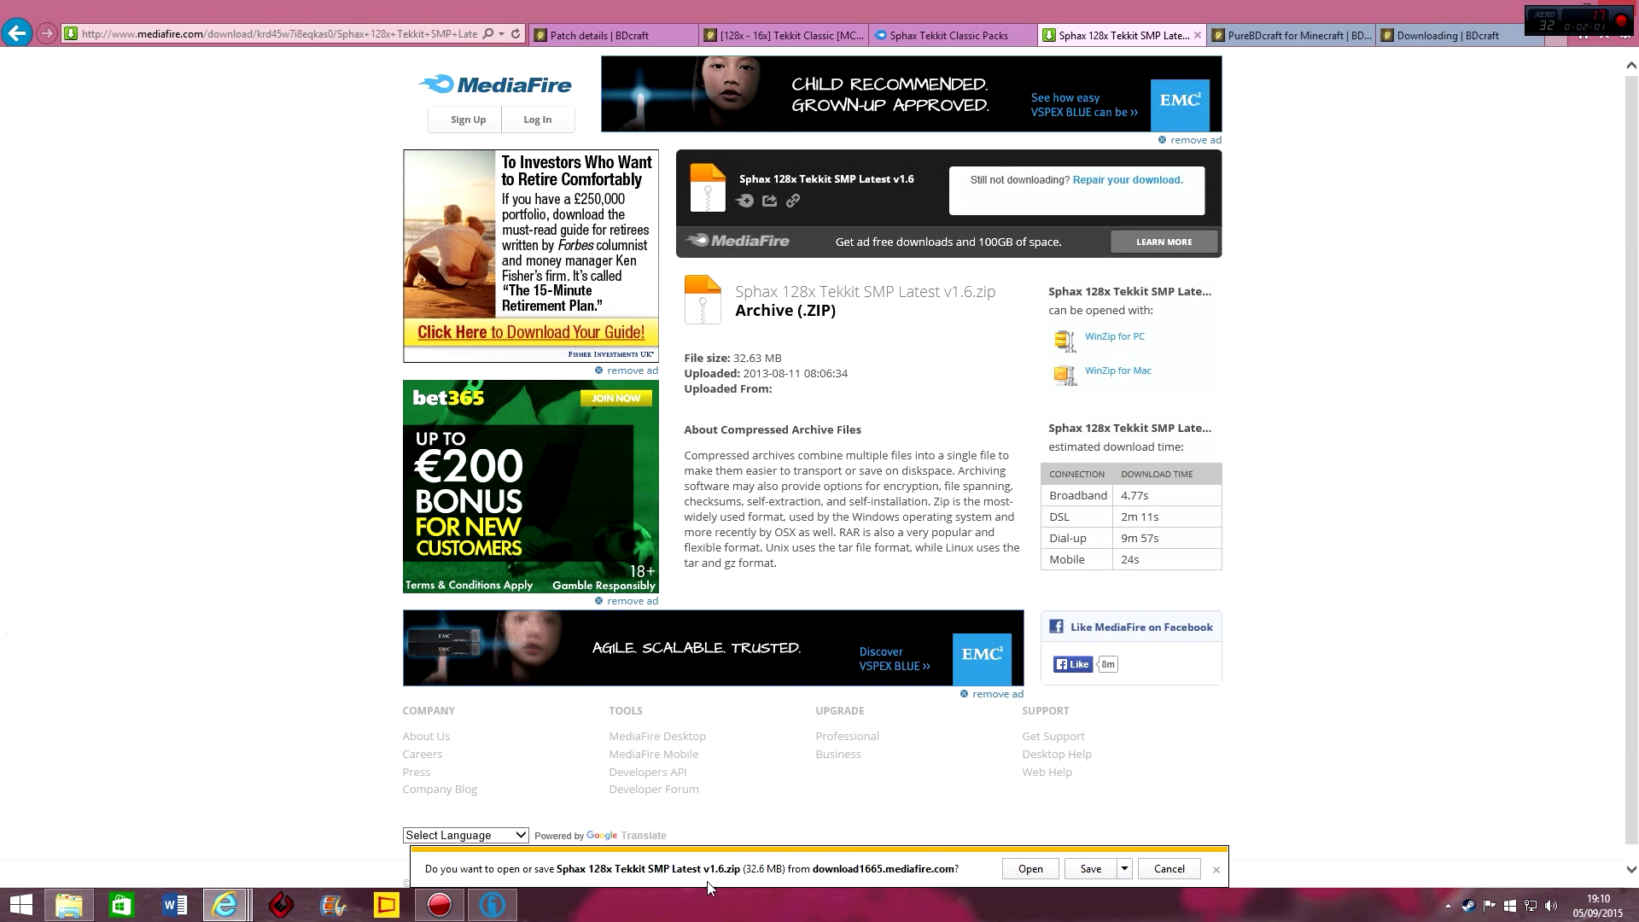
{"action": "left_click", "coordinate": [1124, 870]}
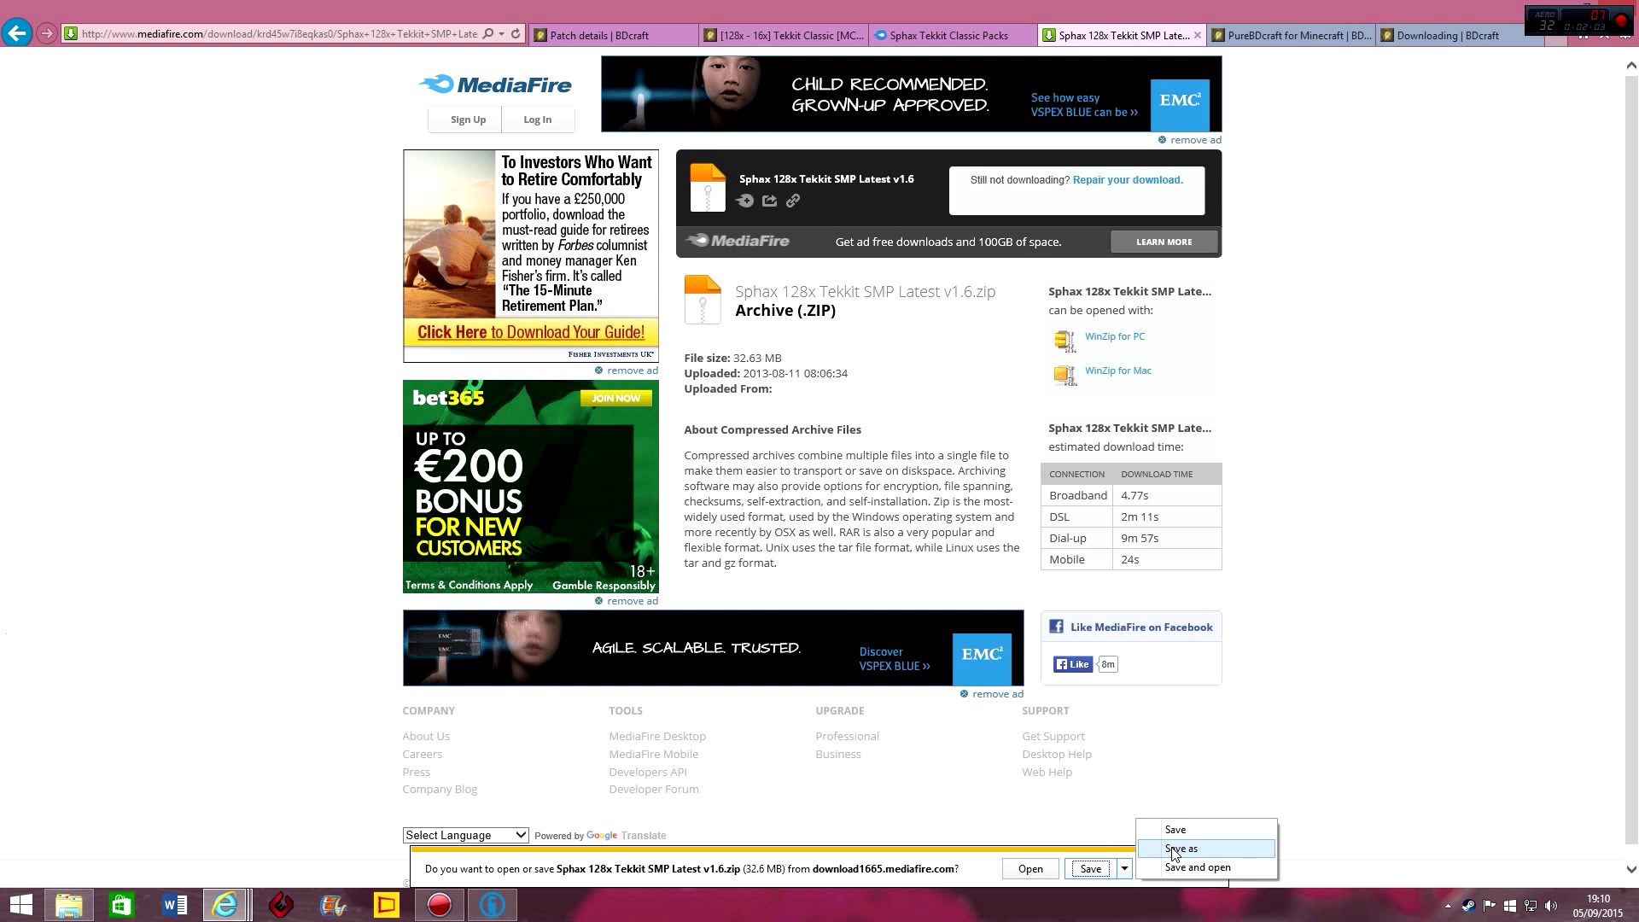
{"action": "left_click", "coordinate": [1181, 849]}
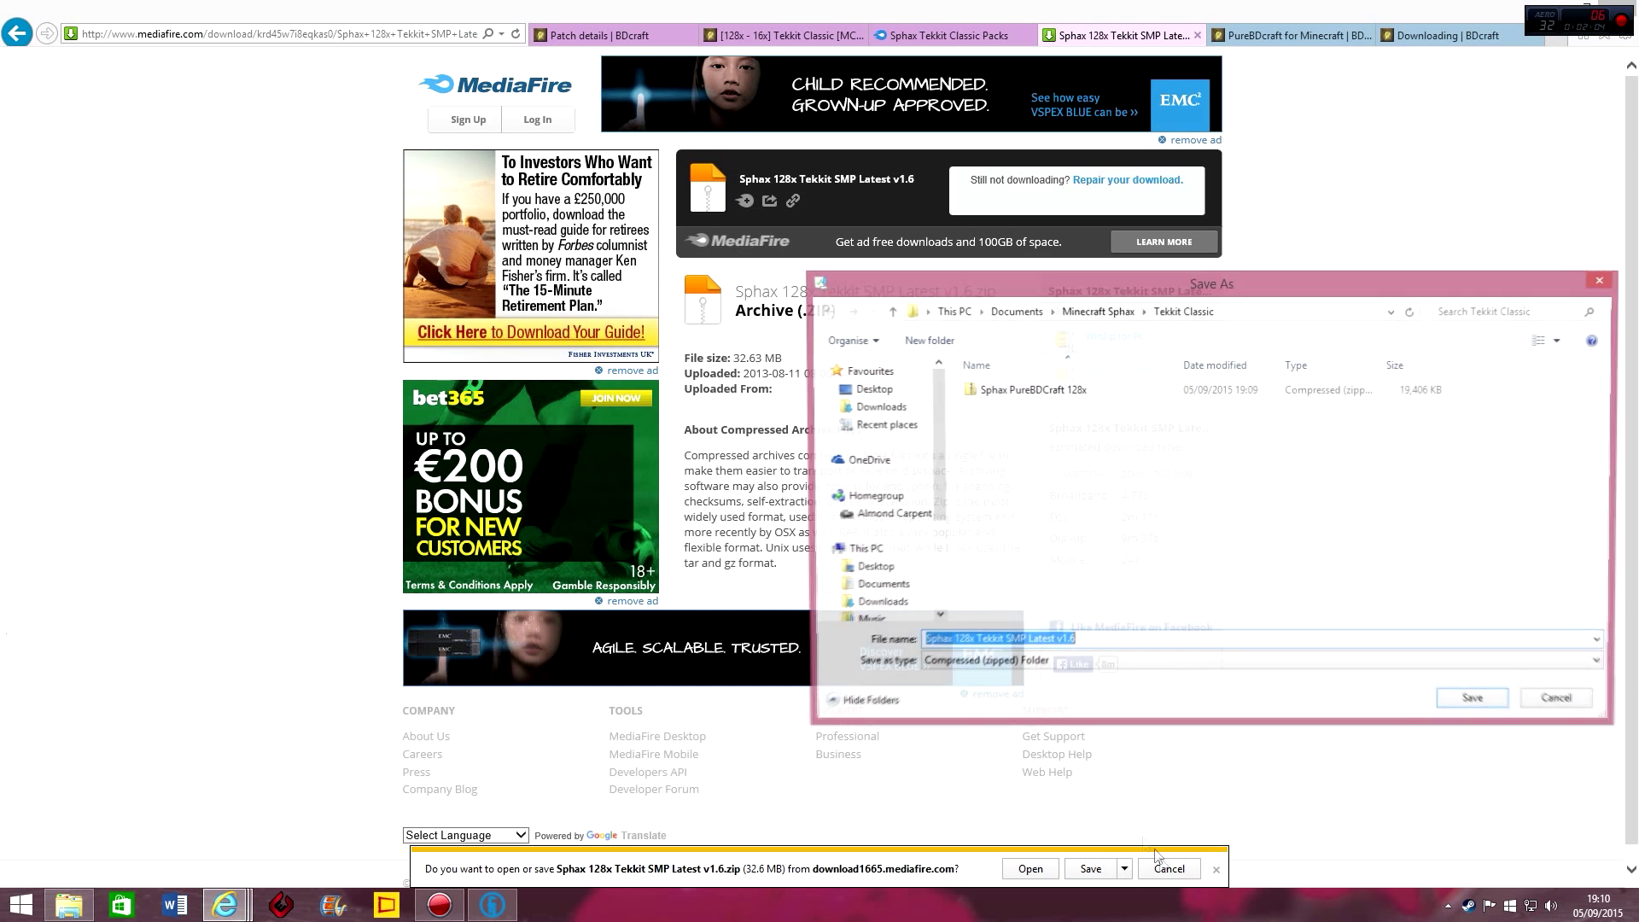
{"action": "left_click", "coordinate": [1527, 706]}
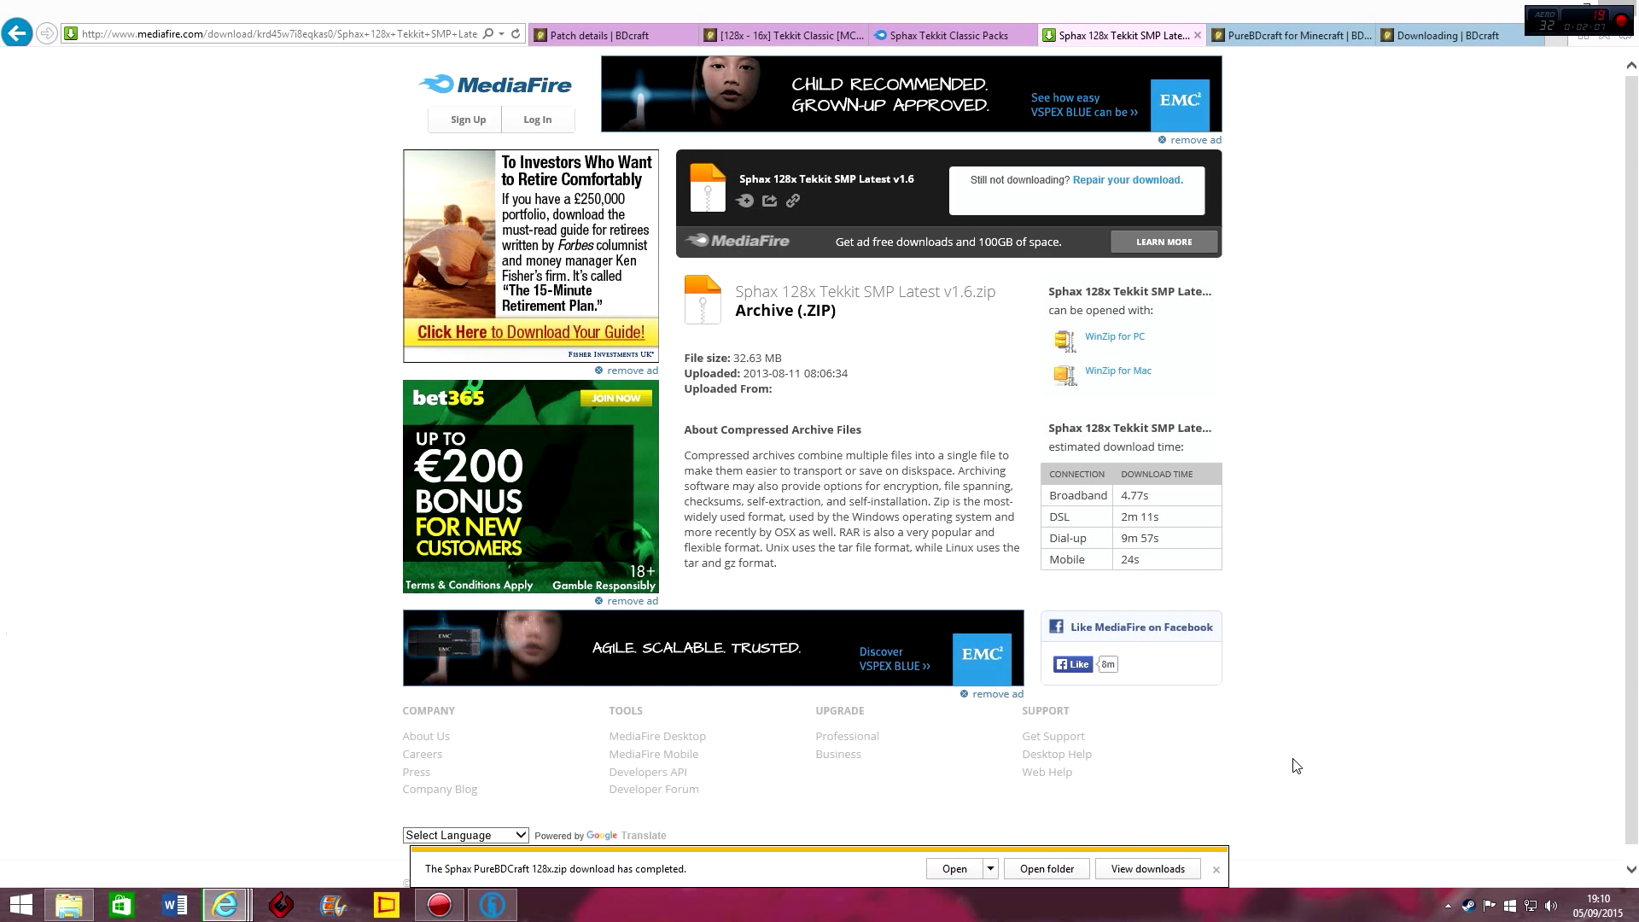
{"action": "left_click", "coordinate": [1216, 871]}
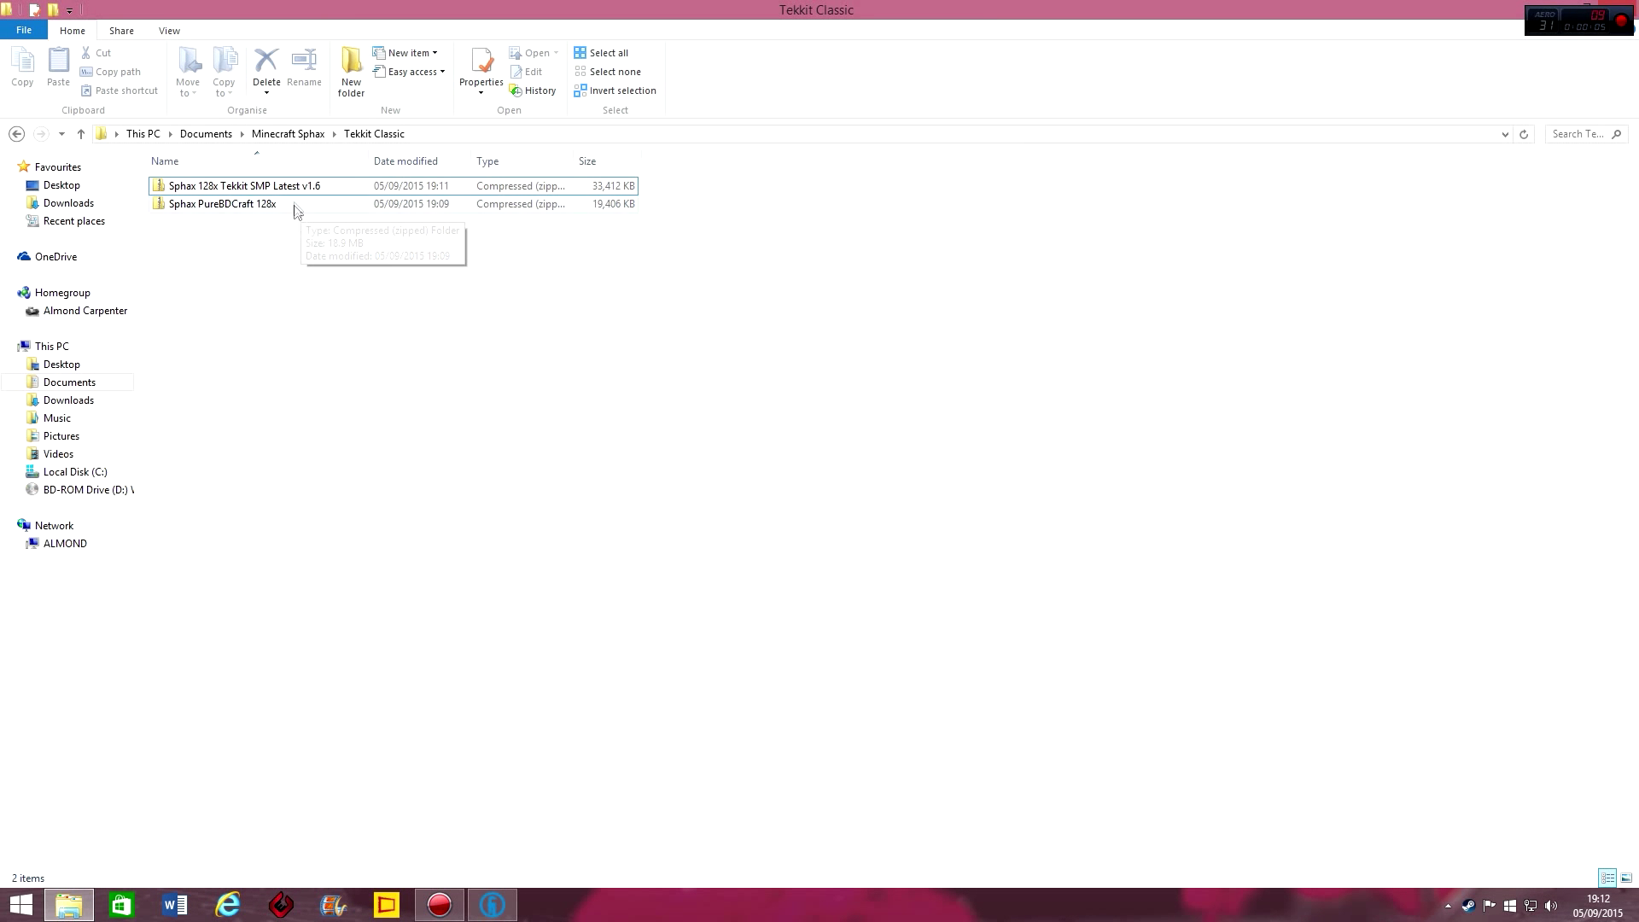
- Restore the Tekkit Classic folder window, showing both Sphax zips, to a smaller size
{"action": "double_click", "coordinate": [1105, 13]}
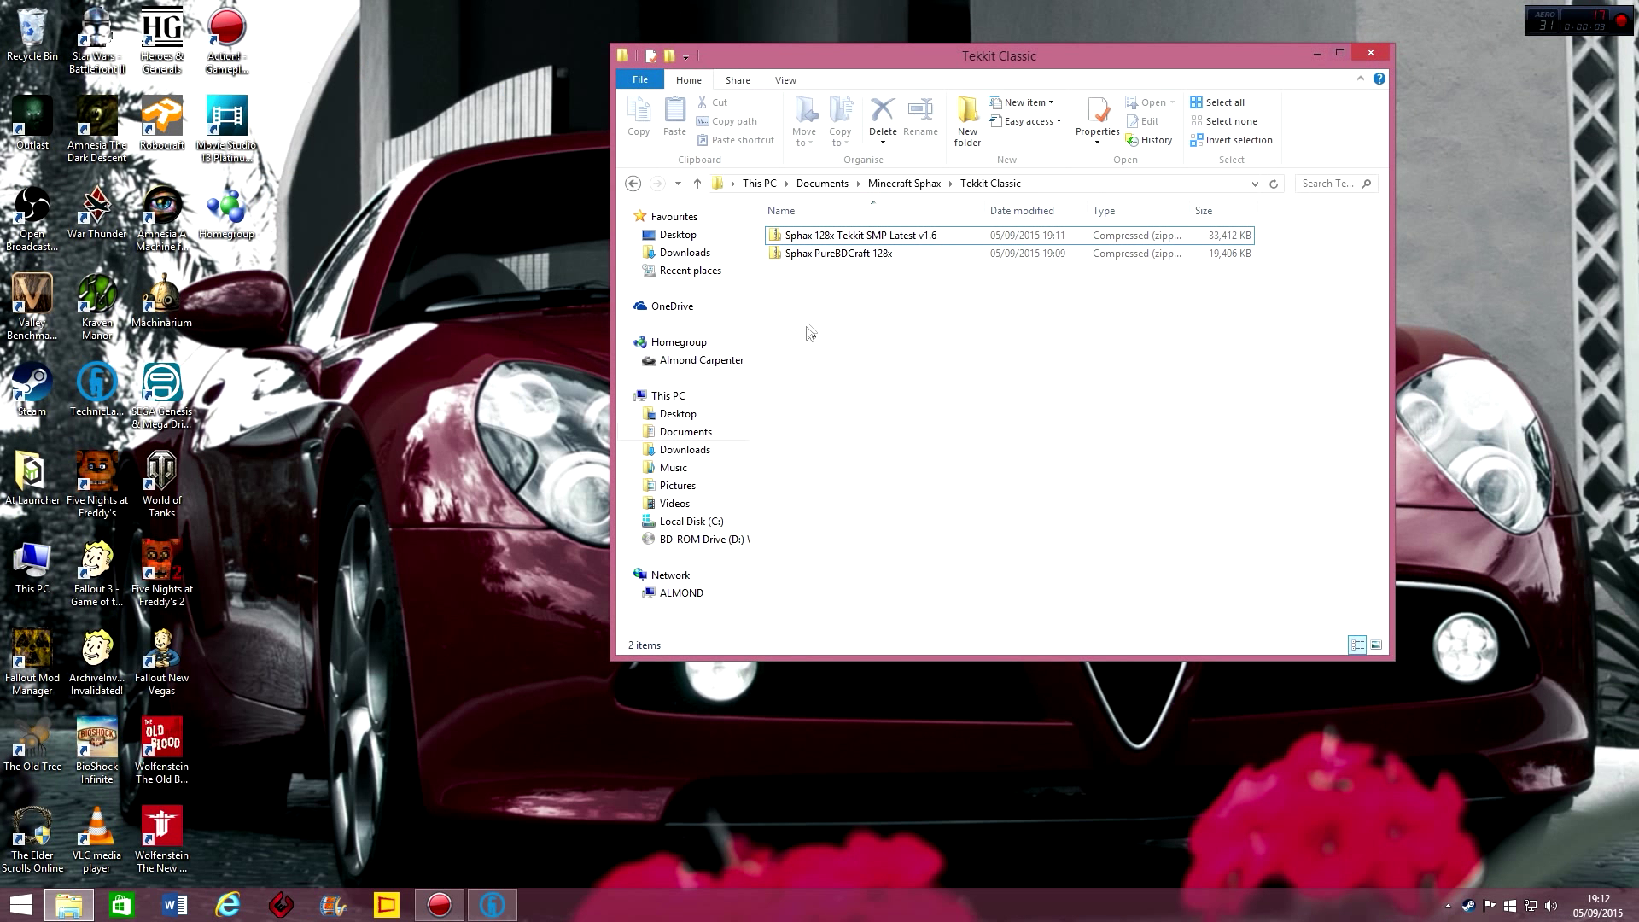
- Open Sphax PureBDCraft 128x.zip in 7-Zip and place its window on the left half
{"action": "right_click", "coordinate": [840, 259]}
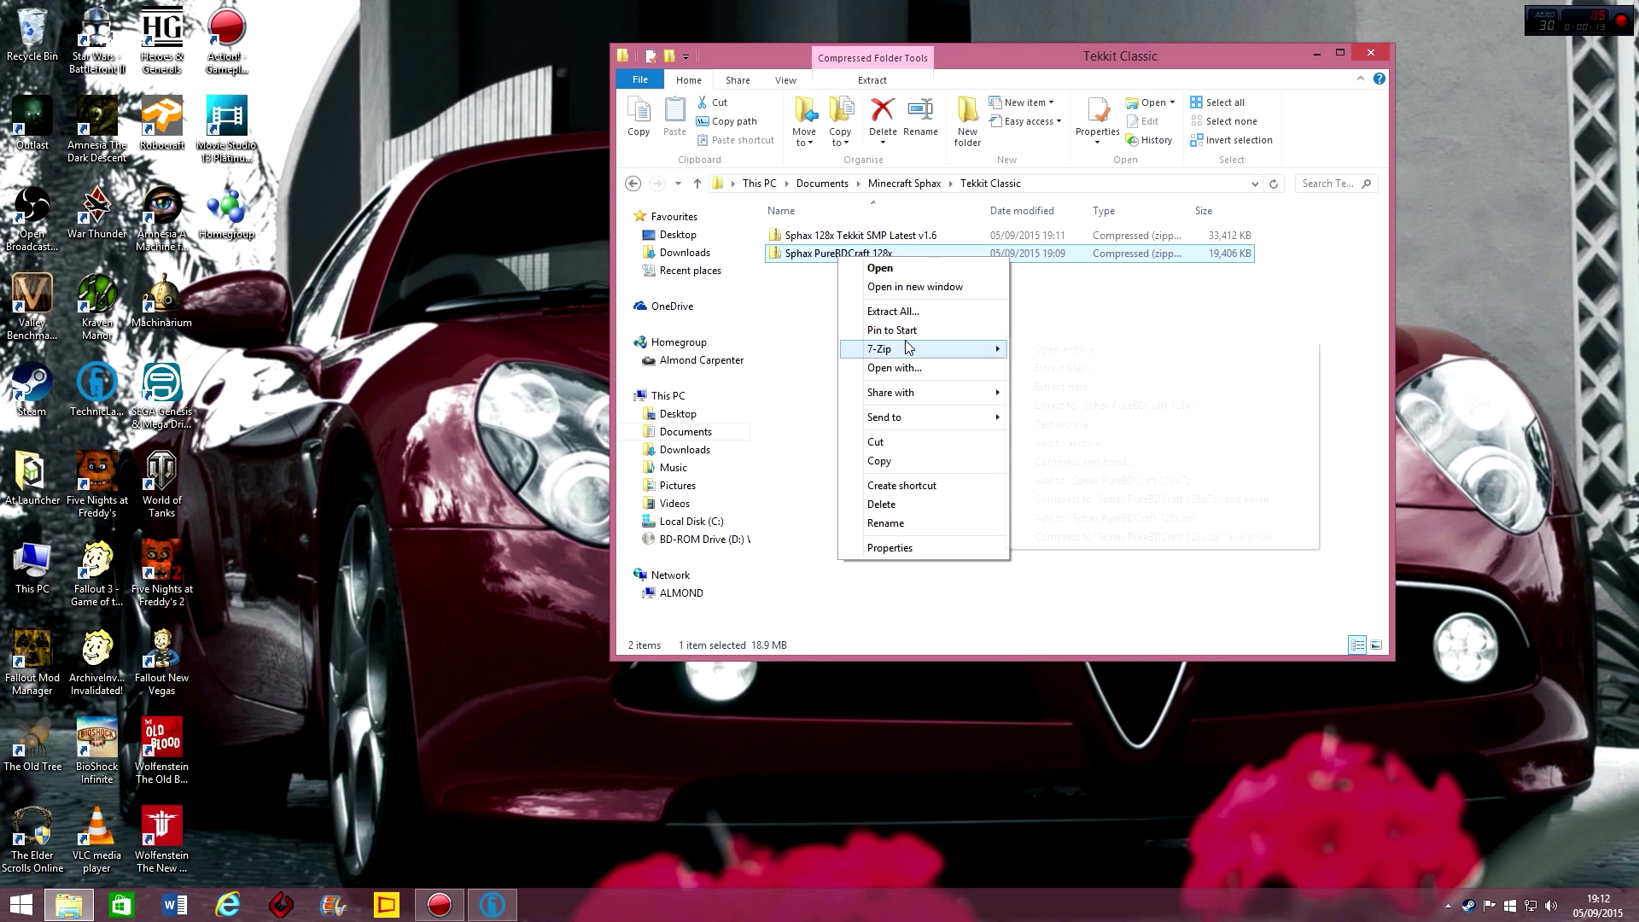
{"action": "mouse_move", "coordinate": [908, 348]}
{"action": "left_click", "coordinate": [1072, 350]}
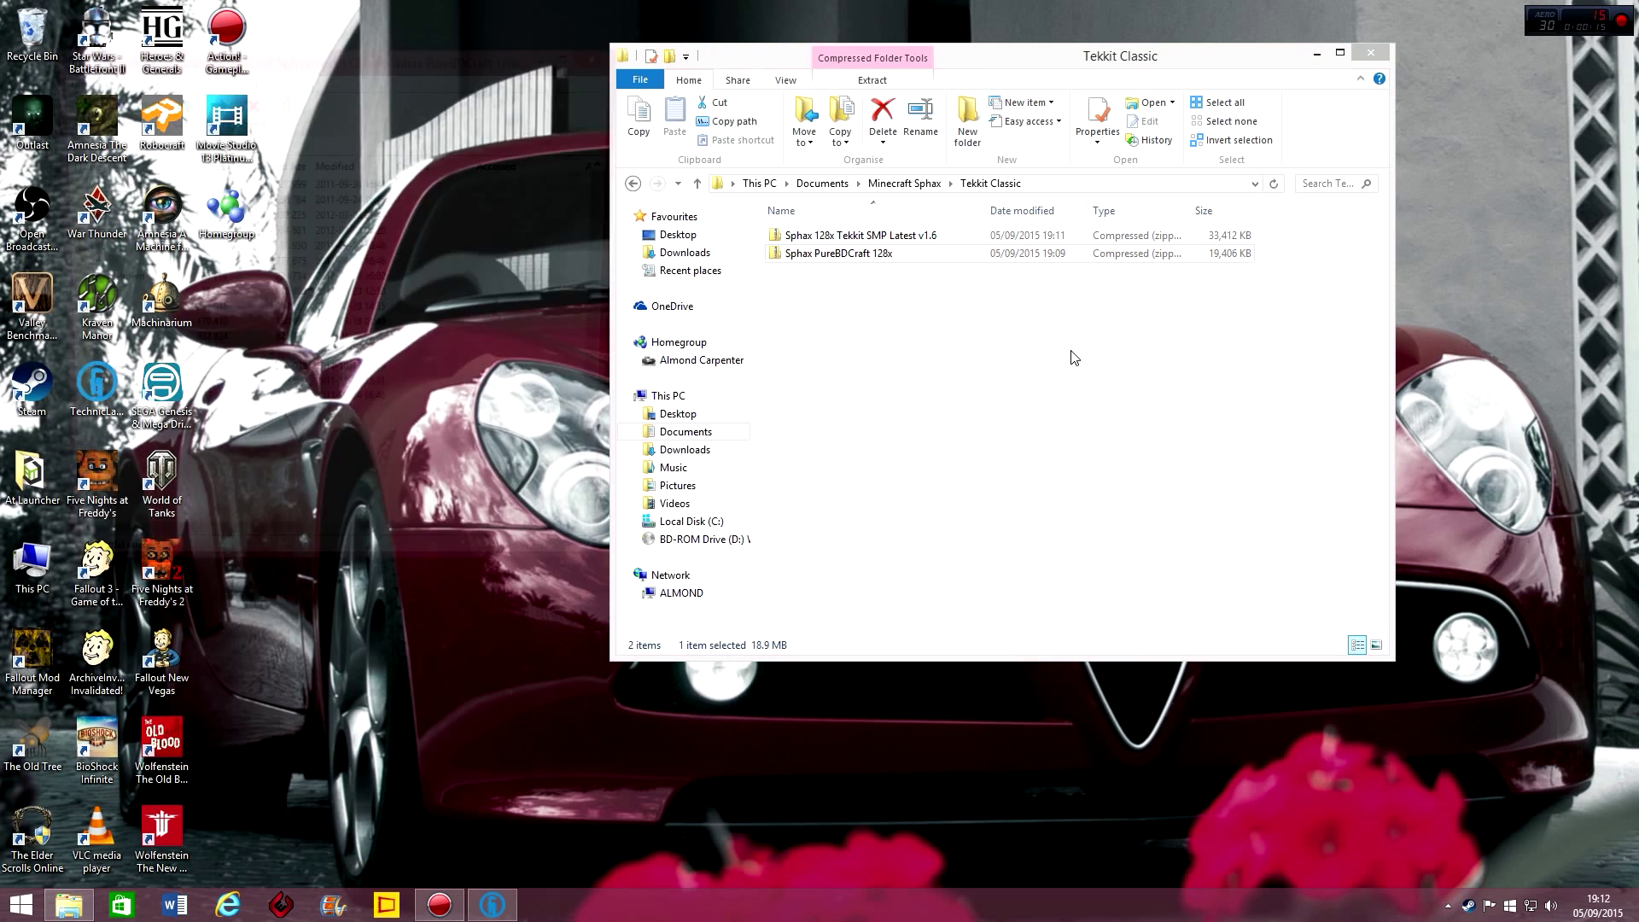
{"action": "left_click_drag", "start_coordinate": [467, 77], "coordinate": [3, 115]}
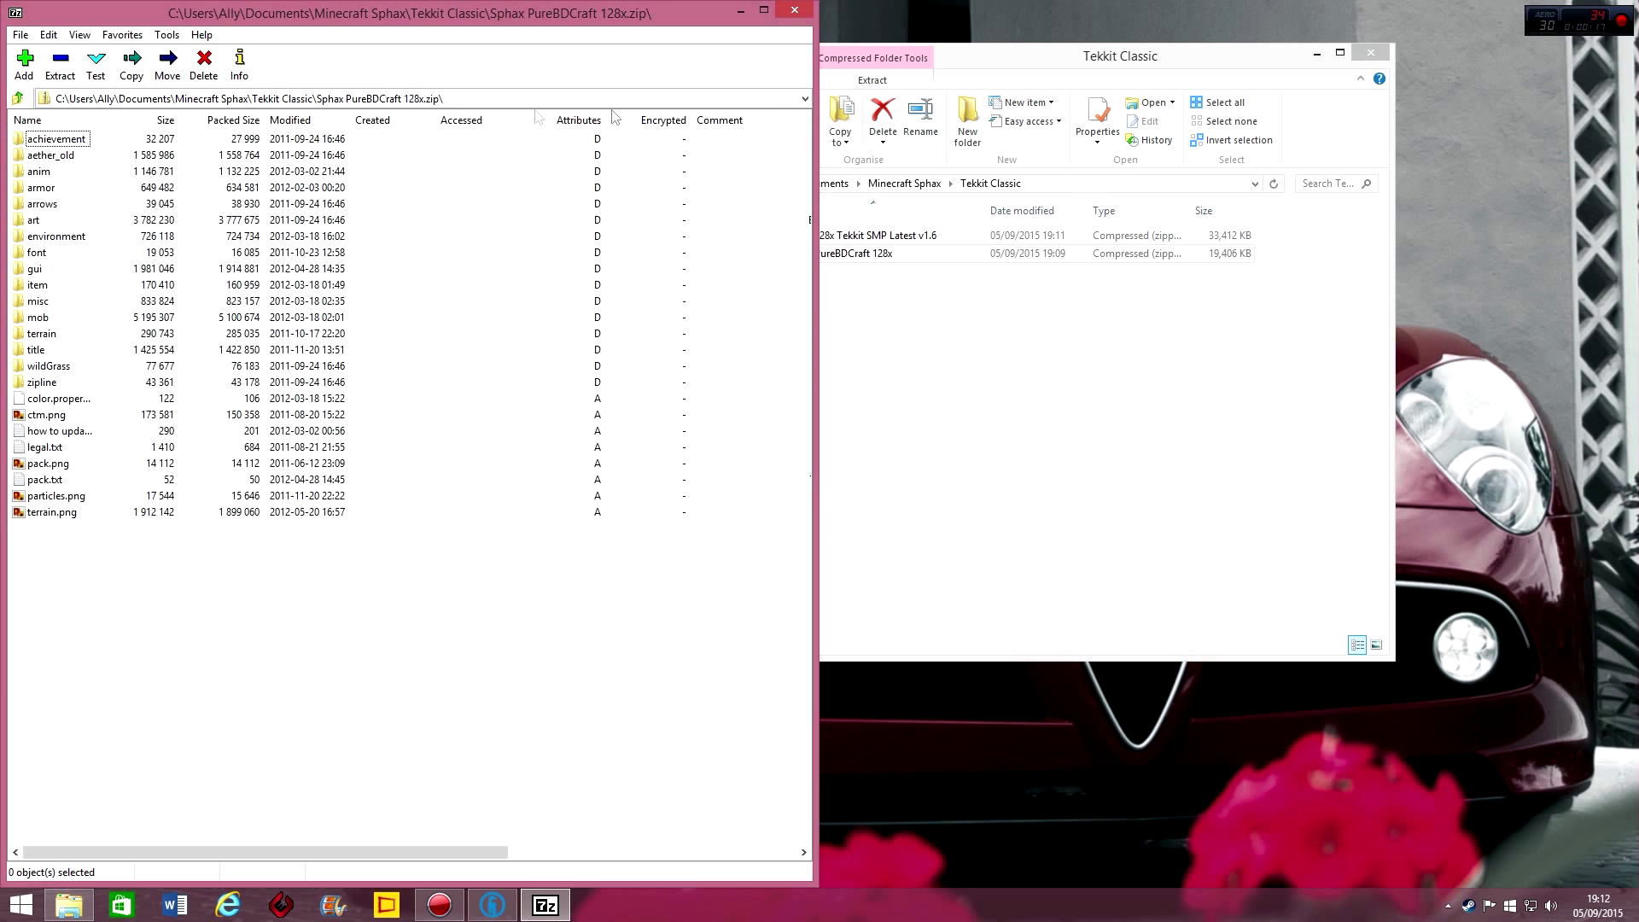
{"action": "left_click_drag", "start_coordinate": [1006, 68], "coordinate": [1119, 80]}
- Open the Tekkit SMP Latest v1.6 zip in 7-Zip on the right half and select all 24 items
{"action": "right_click", "coordinate": [1034, 251]}
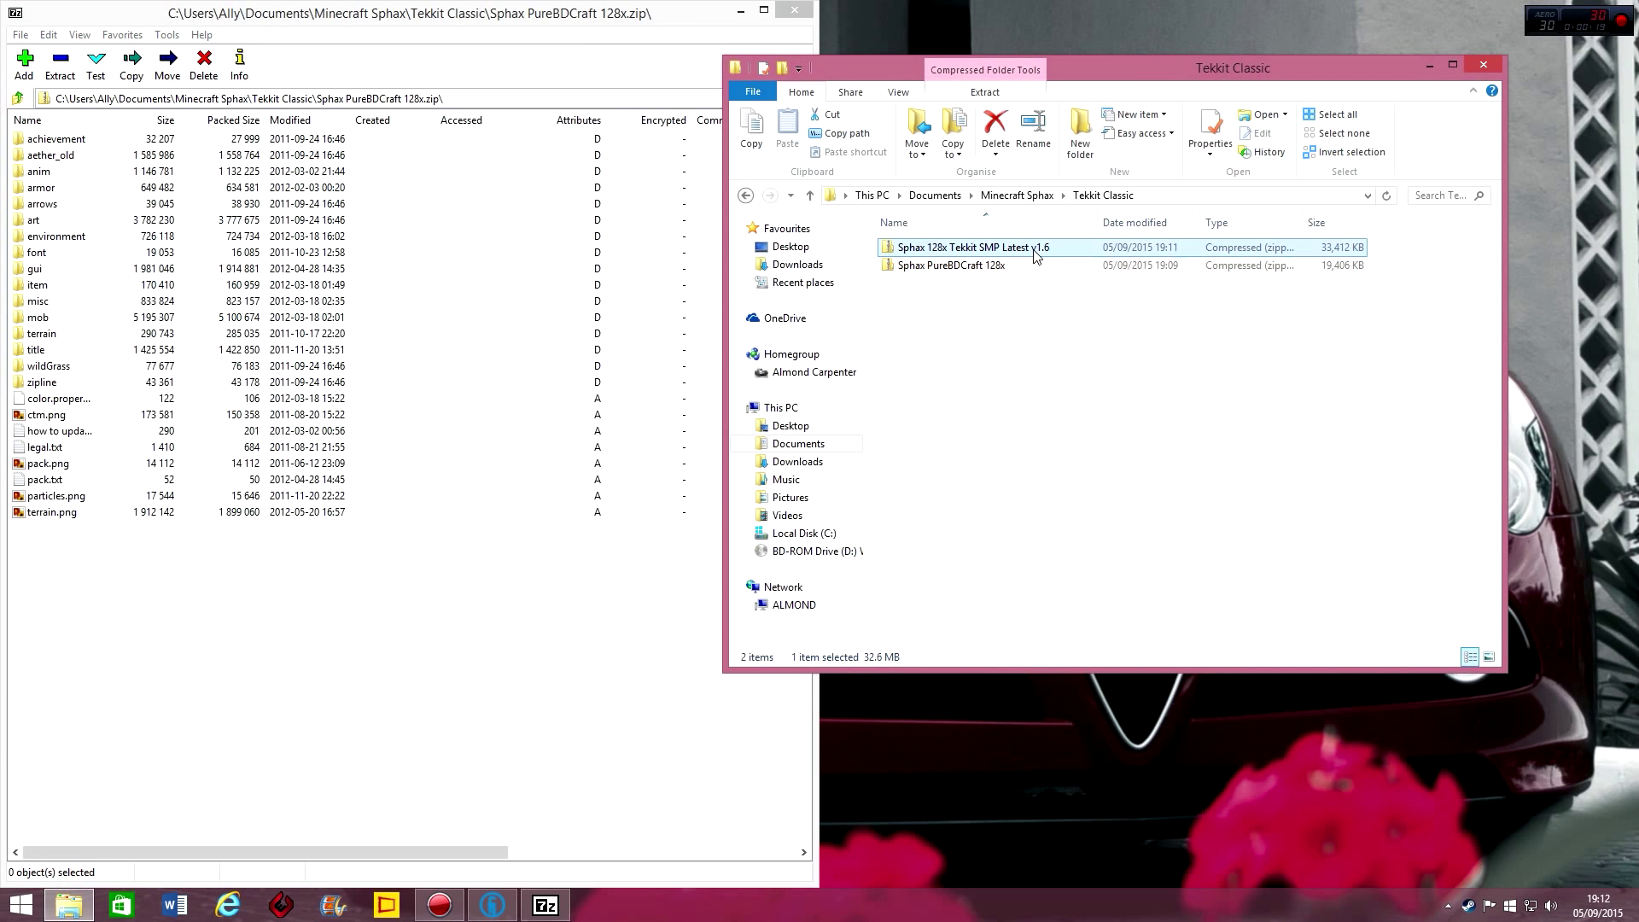
{"action": "mouse_move", "coordinate": [1097, 343]}
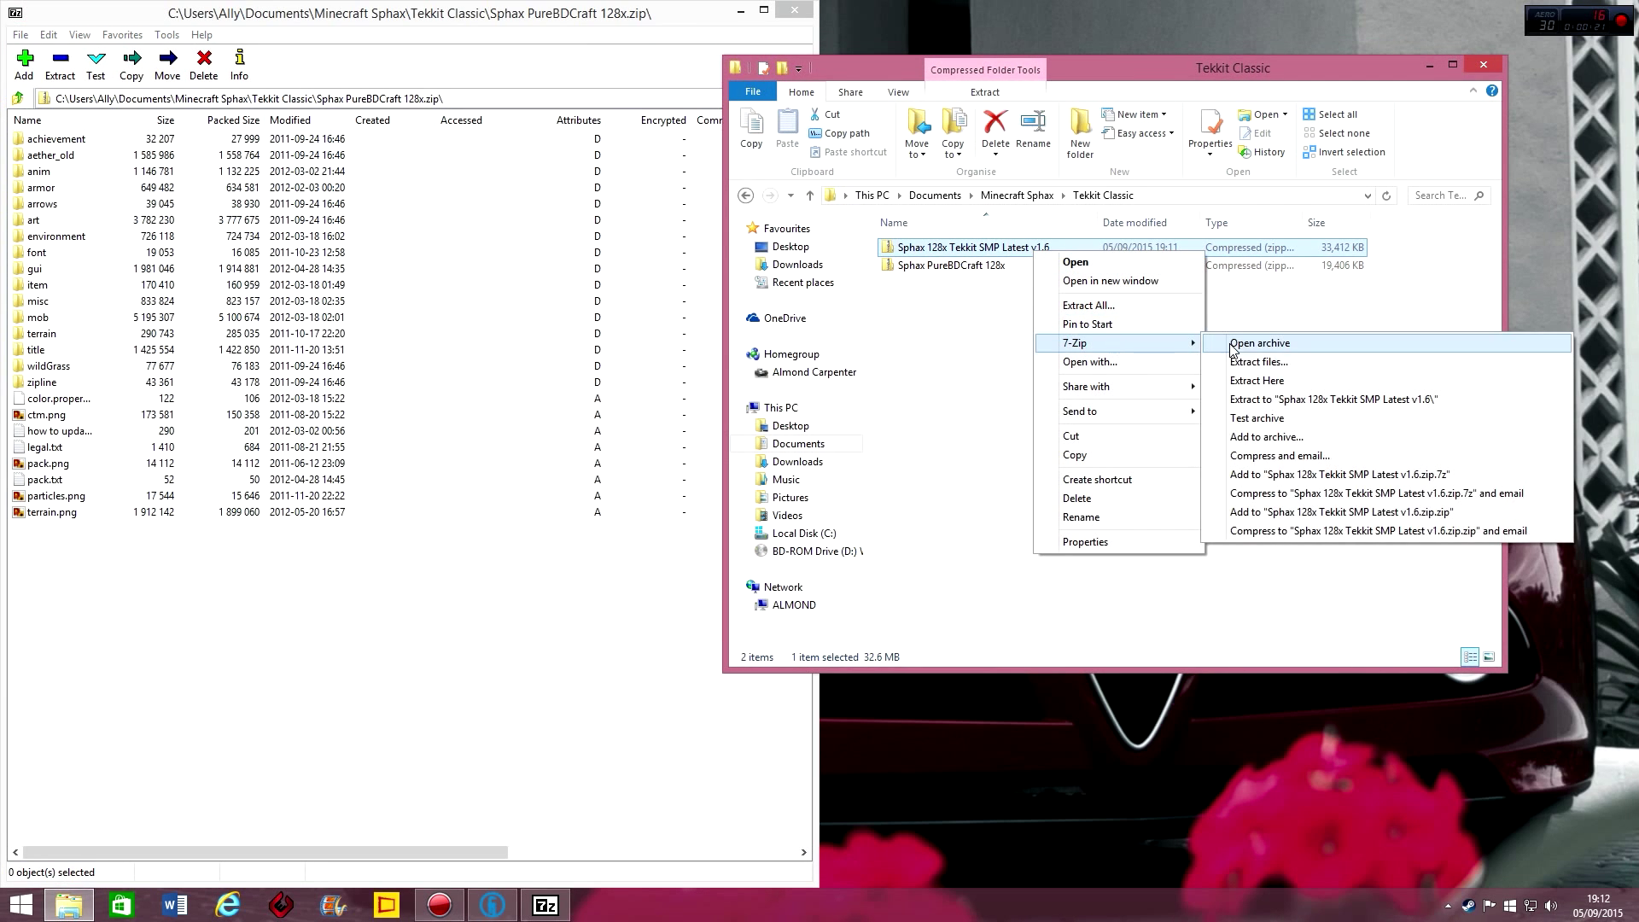
{"action": "left_click", "coordinate": [1223, 343]}
{"action": "key", "text": "super+Right"}
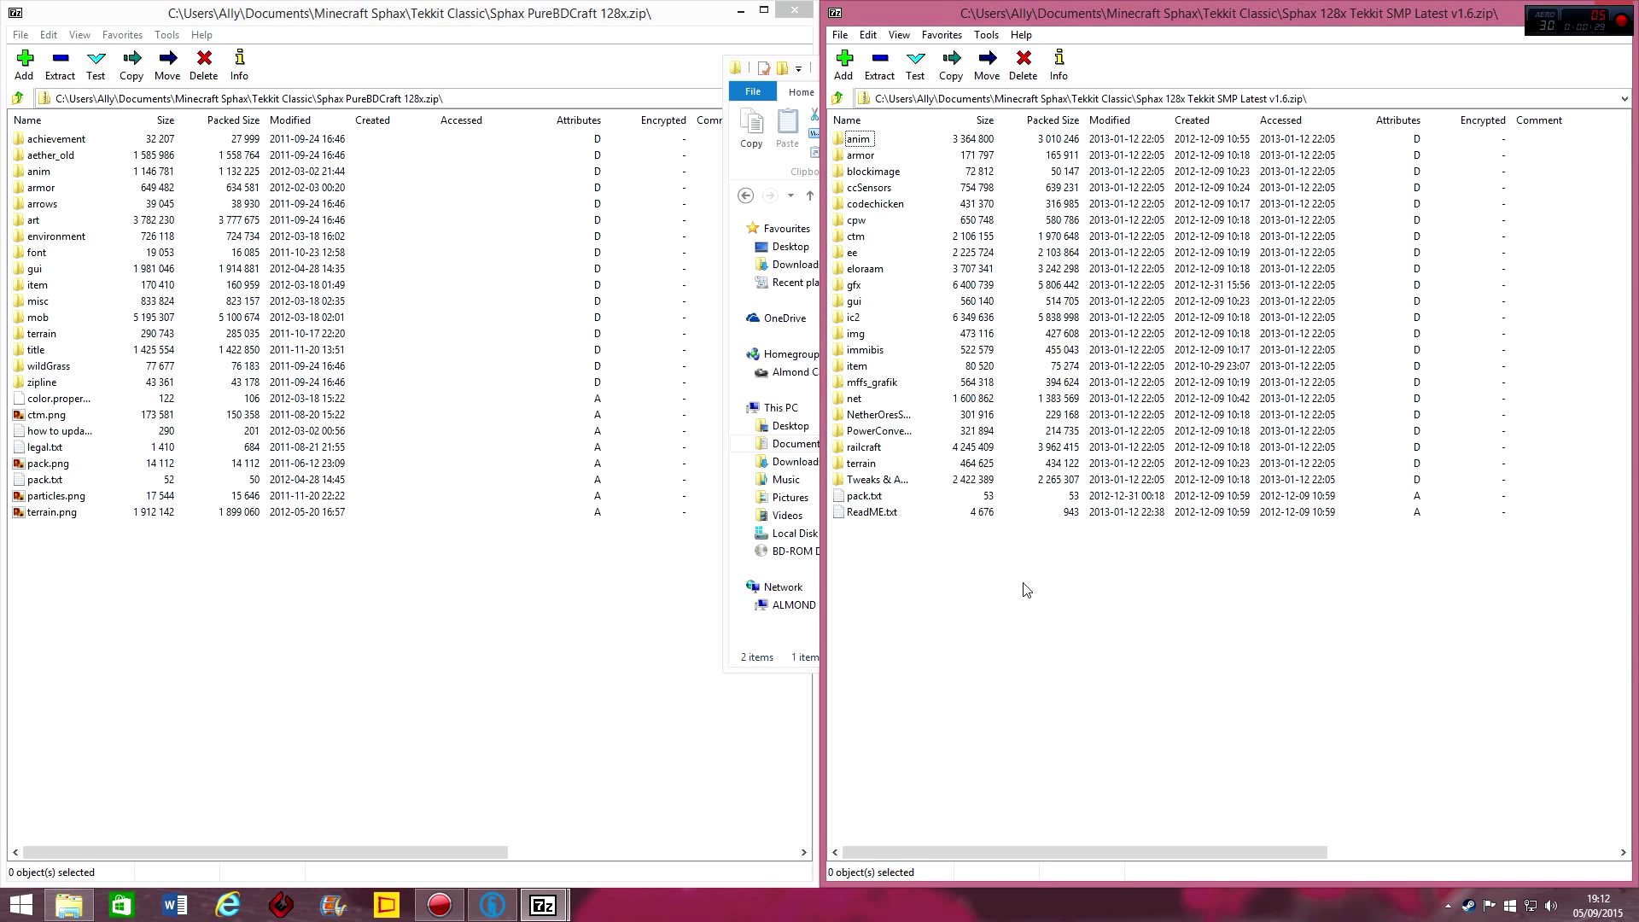
{"action": "key", "text": "ctrl+a"}
- Copy the 24 Tekkit SMP patch items into the PureBDCraft 128x archive and confirm
{"action": "left_click_drag", "start_coordinate": [866, 415], "coordinate": [420, 450]}
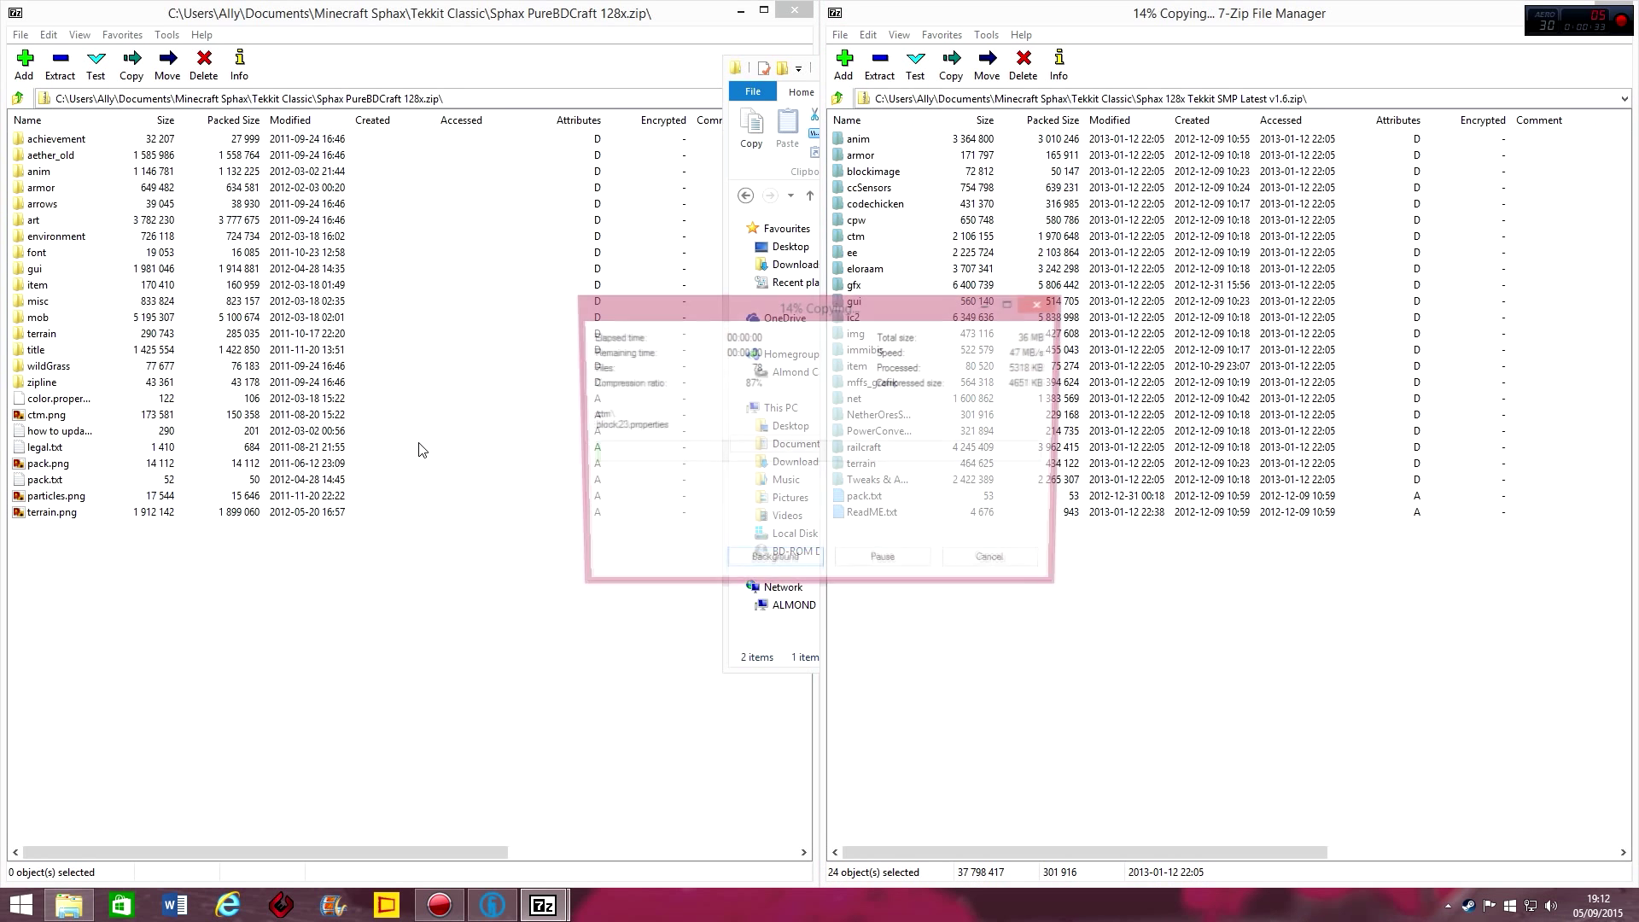
{"action": "left_click", "coordinate": [888, 565]}
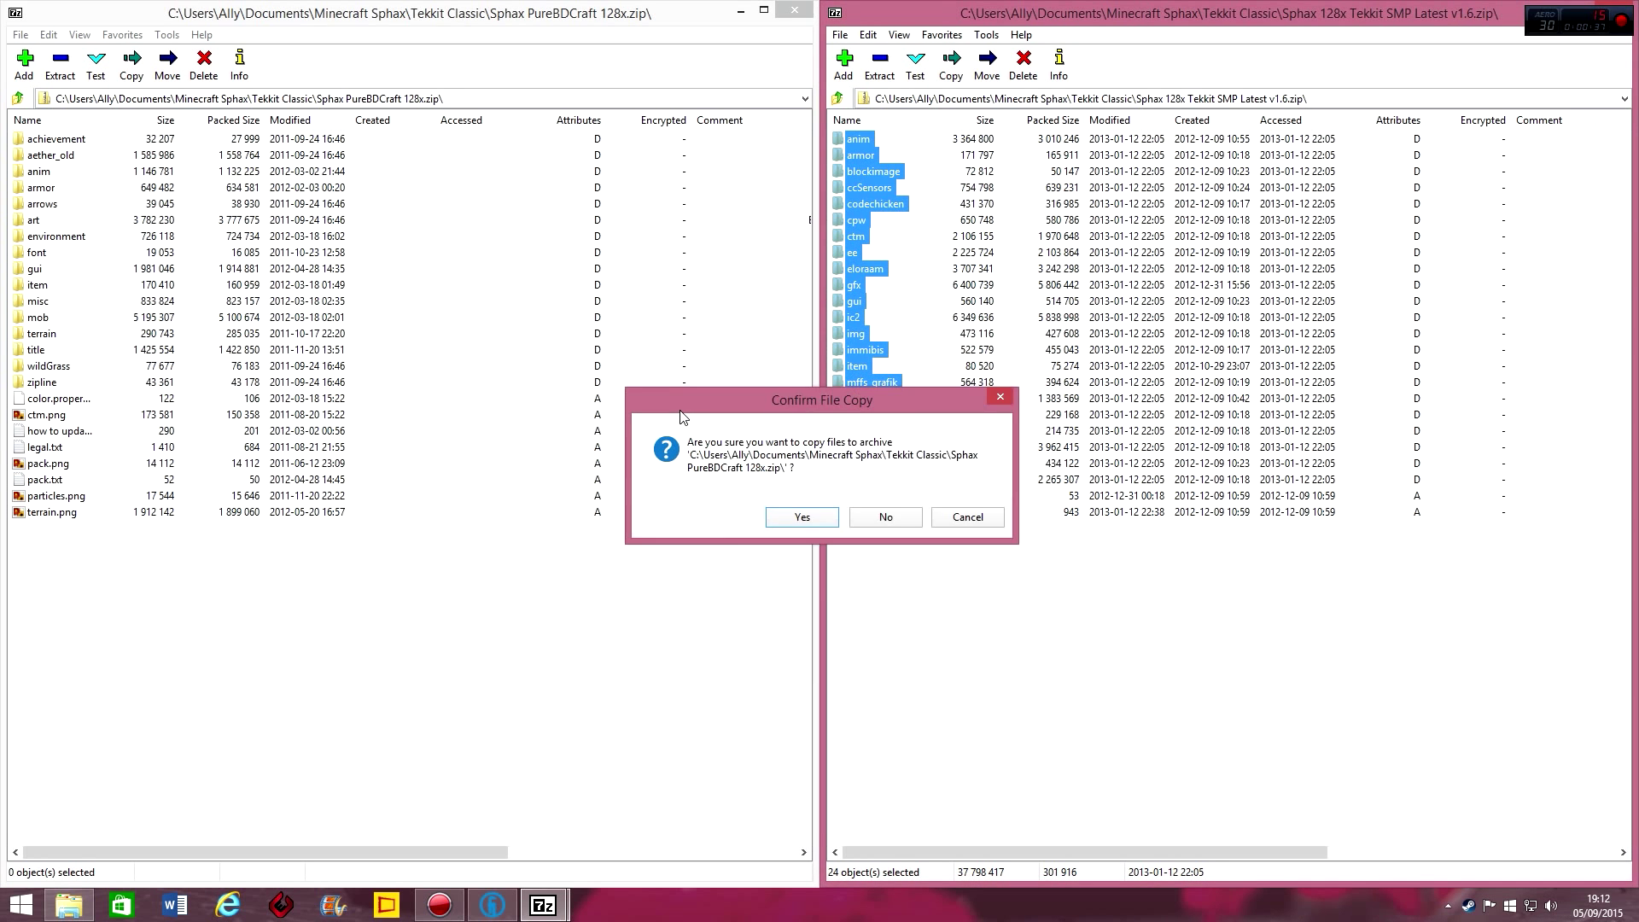
{"action": "left_click", "coordinate": [785, 517]}
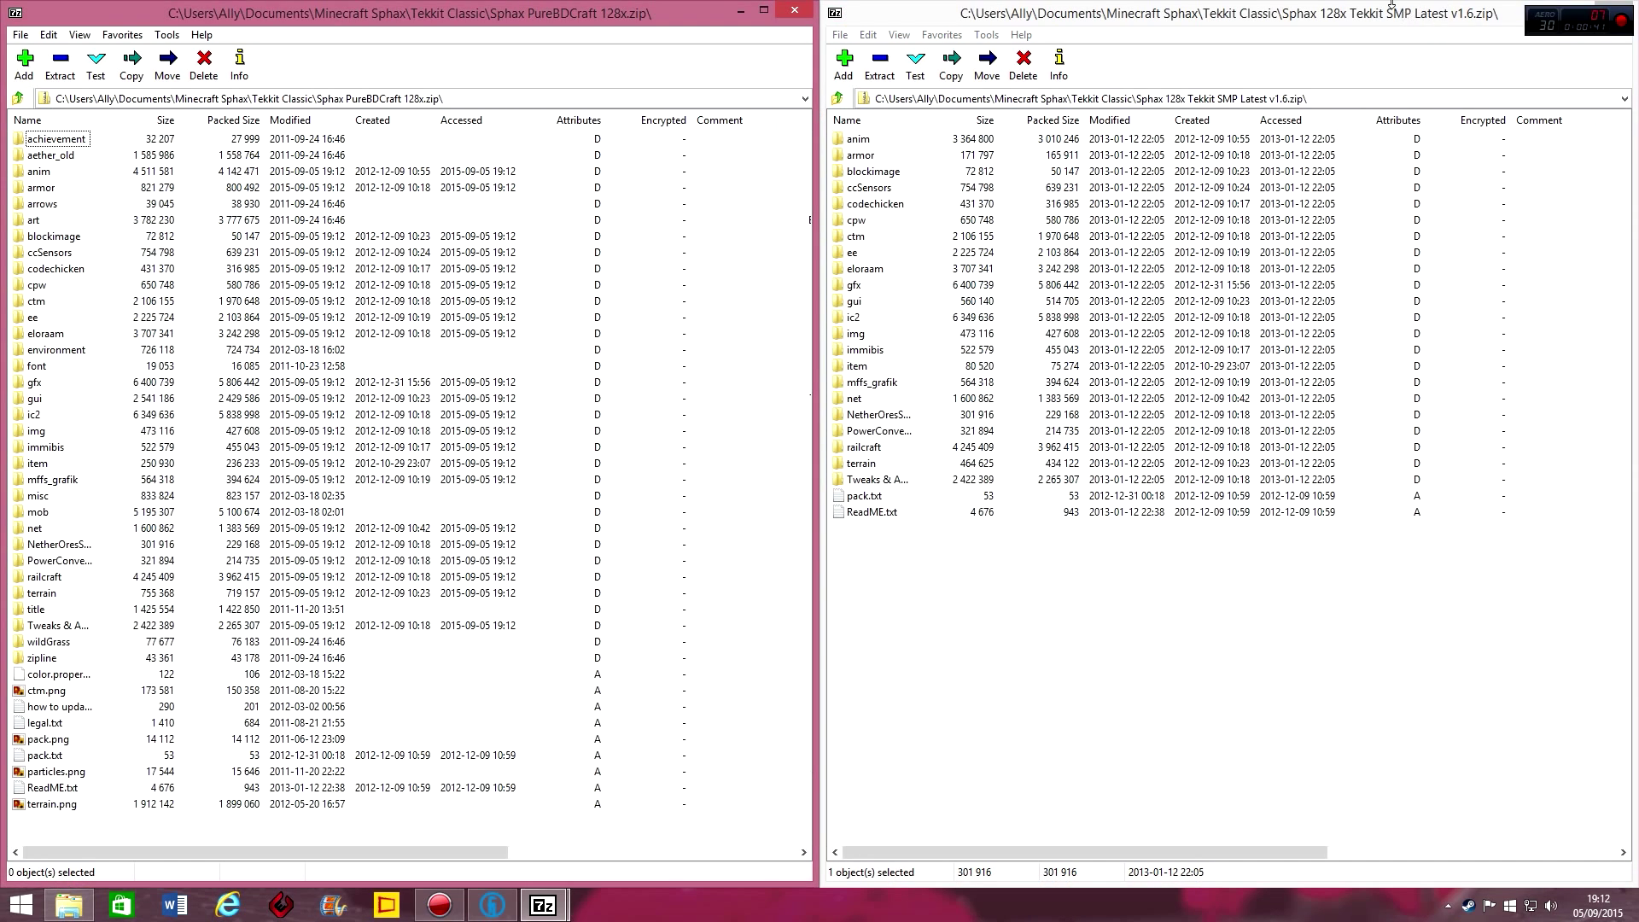
- Close both 7-Zip windows and check the patched PureBDCraft 128x zip, now 52,817 KB
{"action": "left_click", "coordinate": [1620, 10]}
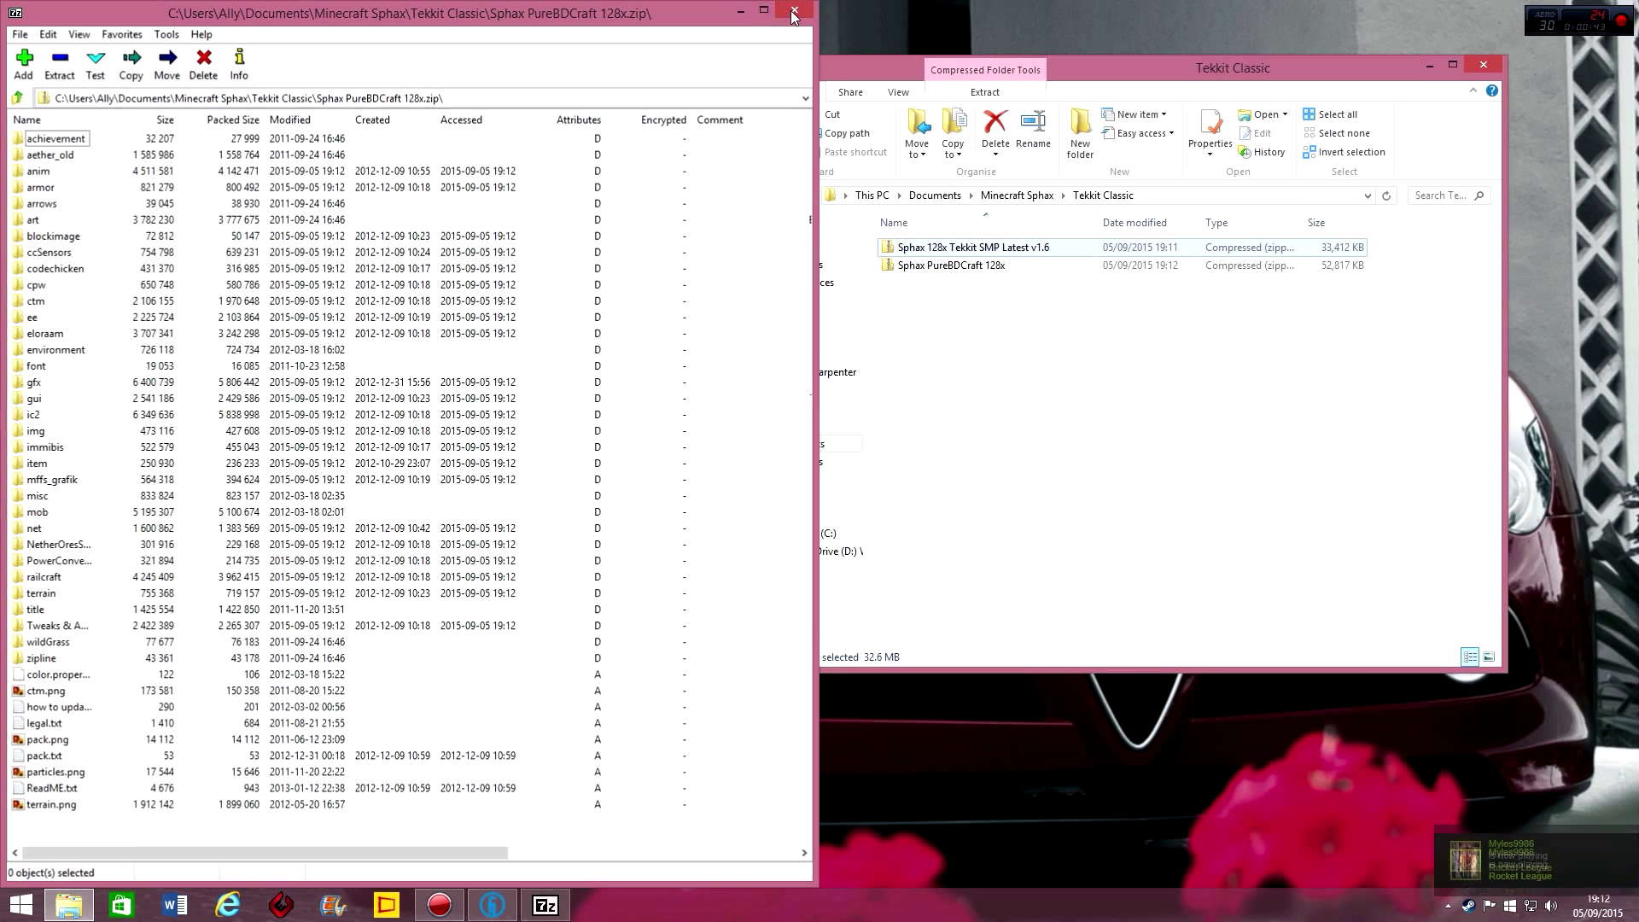
{"action": "left_click", "coordinate": [794, 12]}
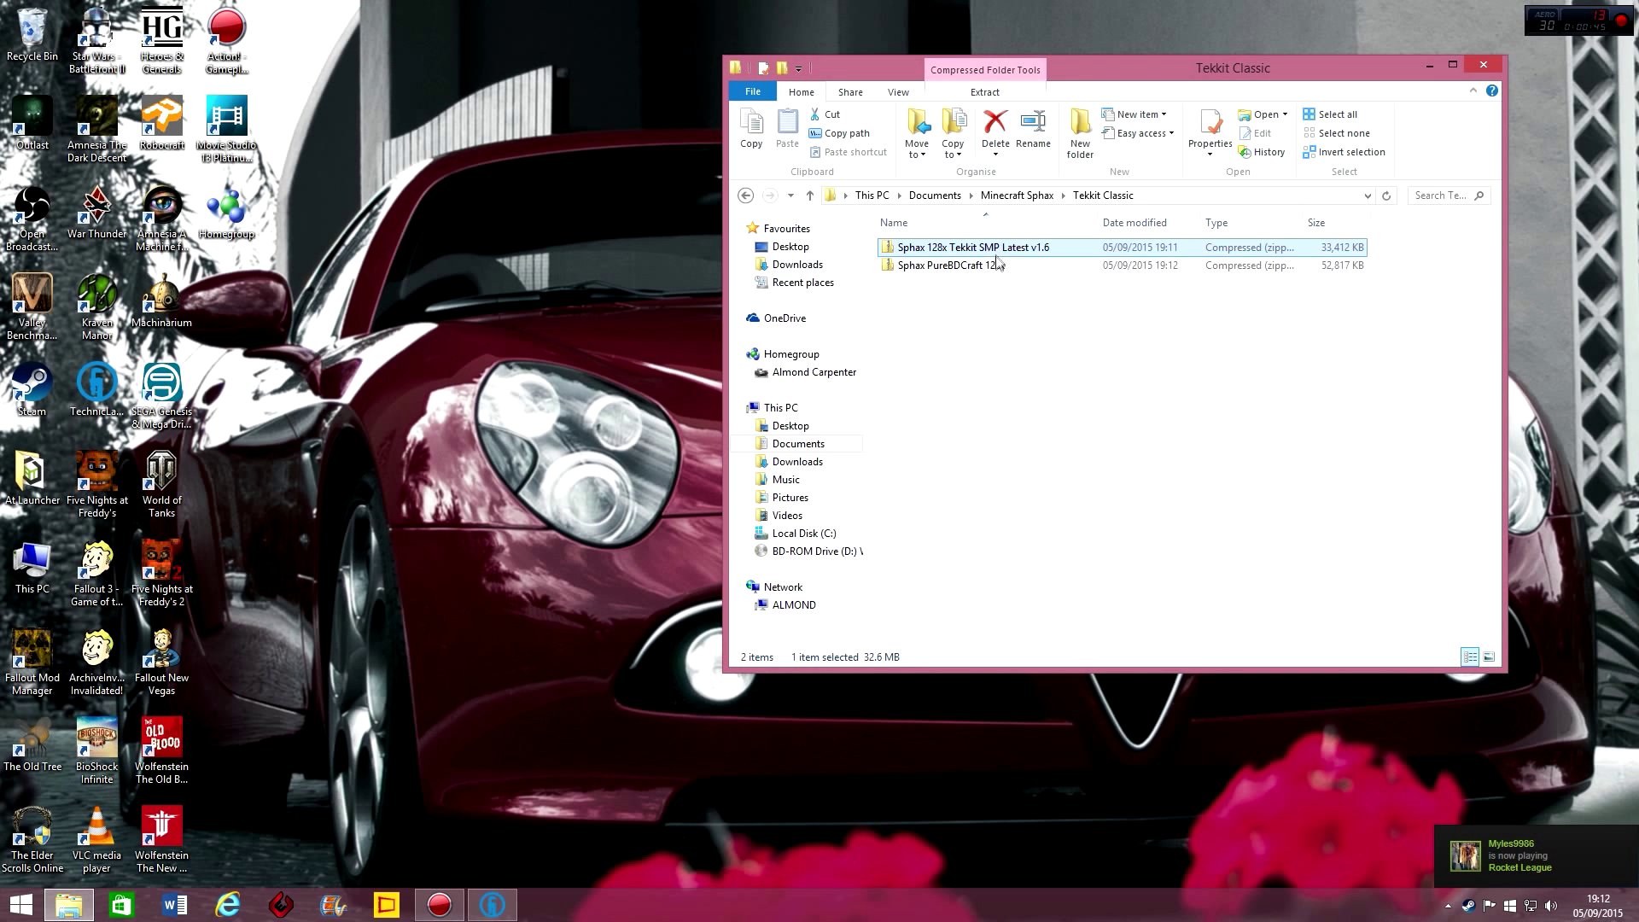
{"action": "left_click", "coordinate": [992, 295]}
{"action": "left_click", "coordinate": [986, 266]}
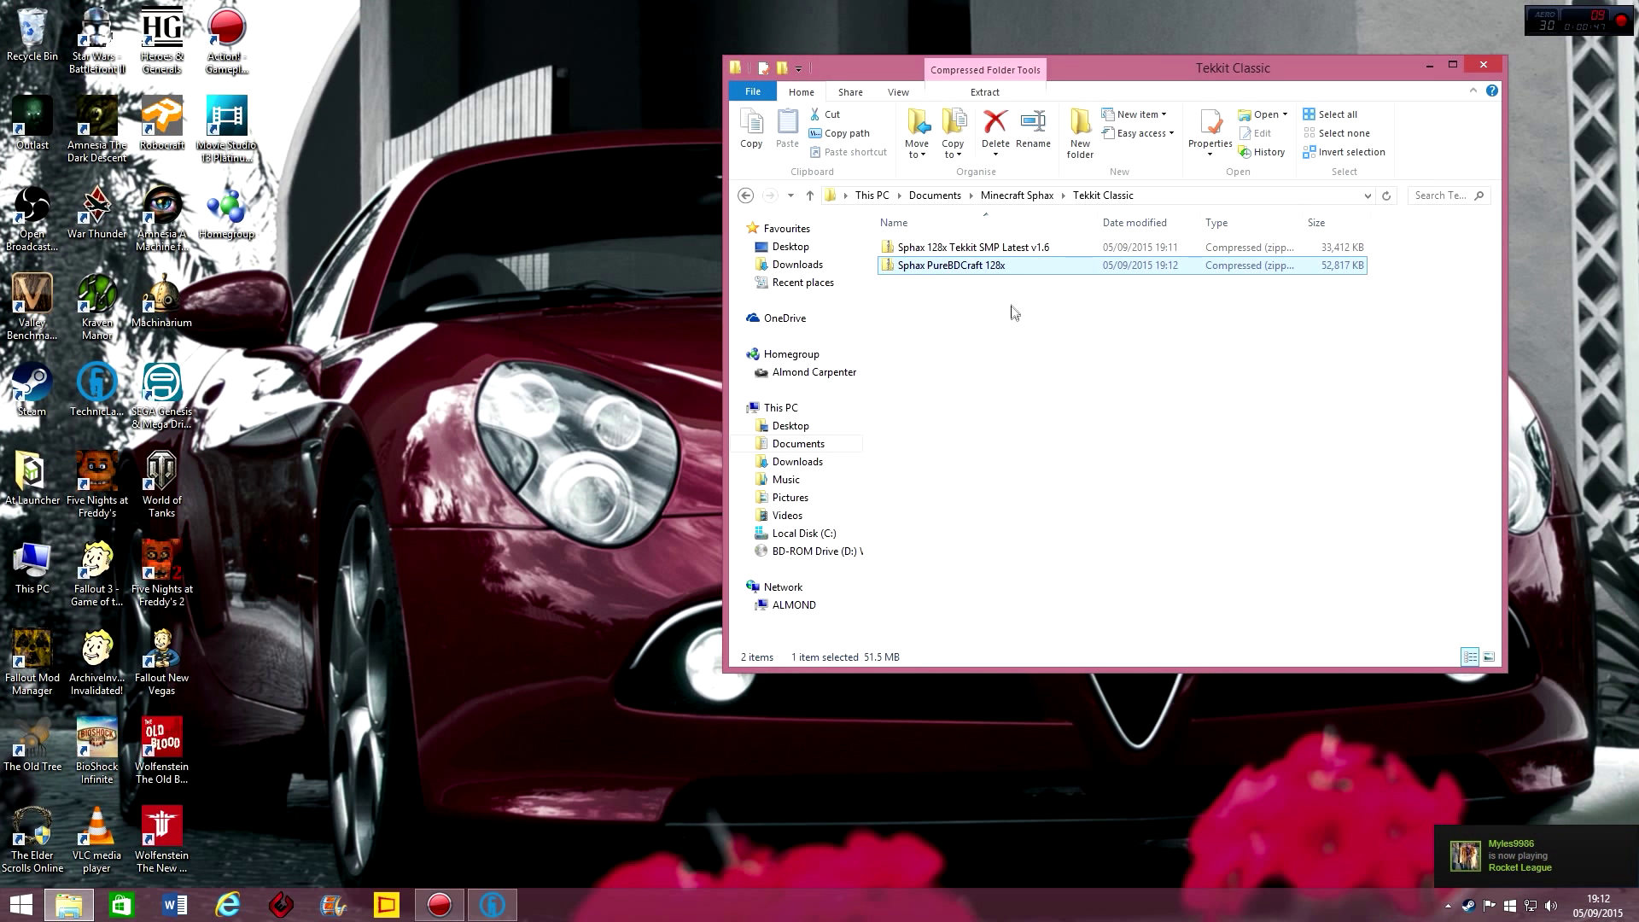
{"action": "left_click", "coordinate": [1014, 313]}
{"action": "left_click", "coordinate": [1025, 266]}
{"action": "left_click", "coordinate": [1093, 307]}
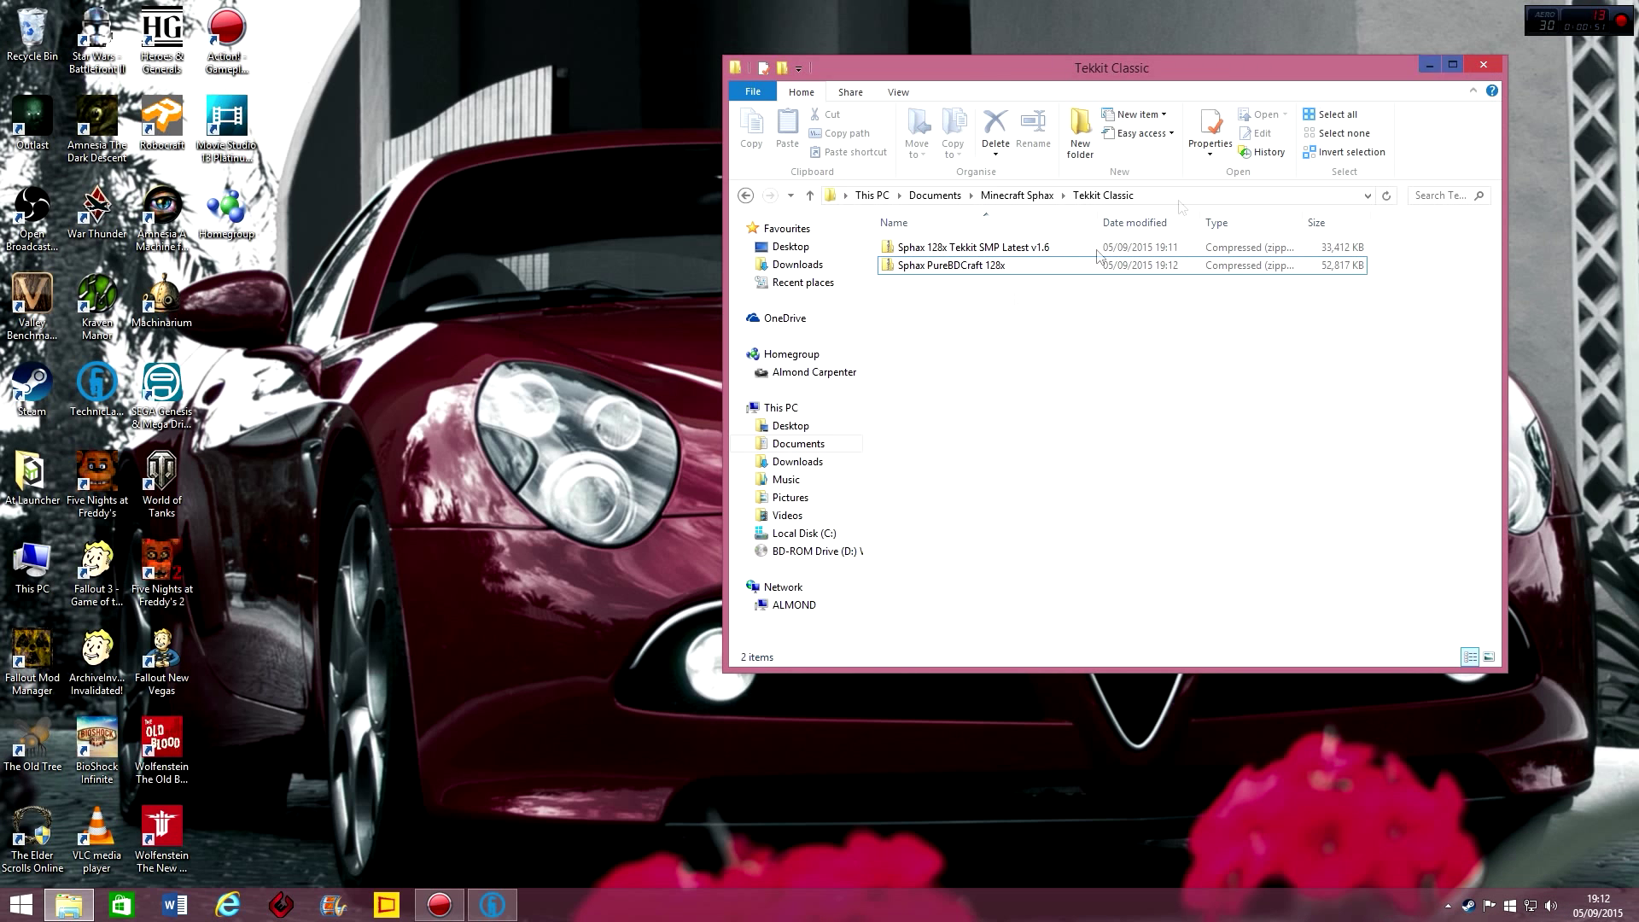
{"action": "left_click_drag", "start_coordinate": [979, 81], "coordinate": [914, 95]}
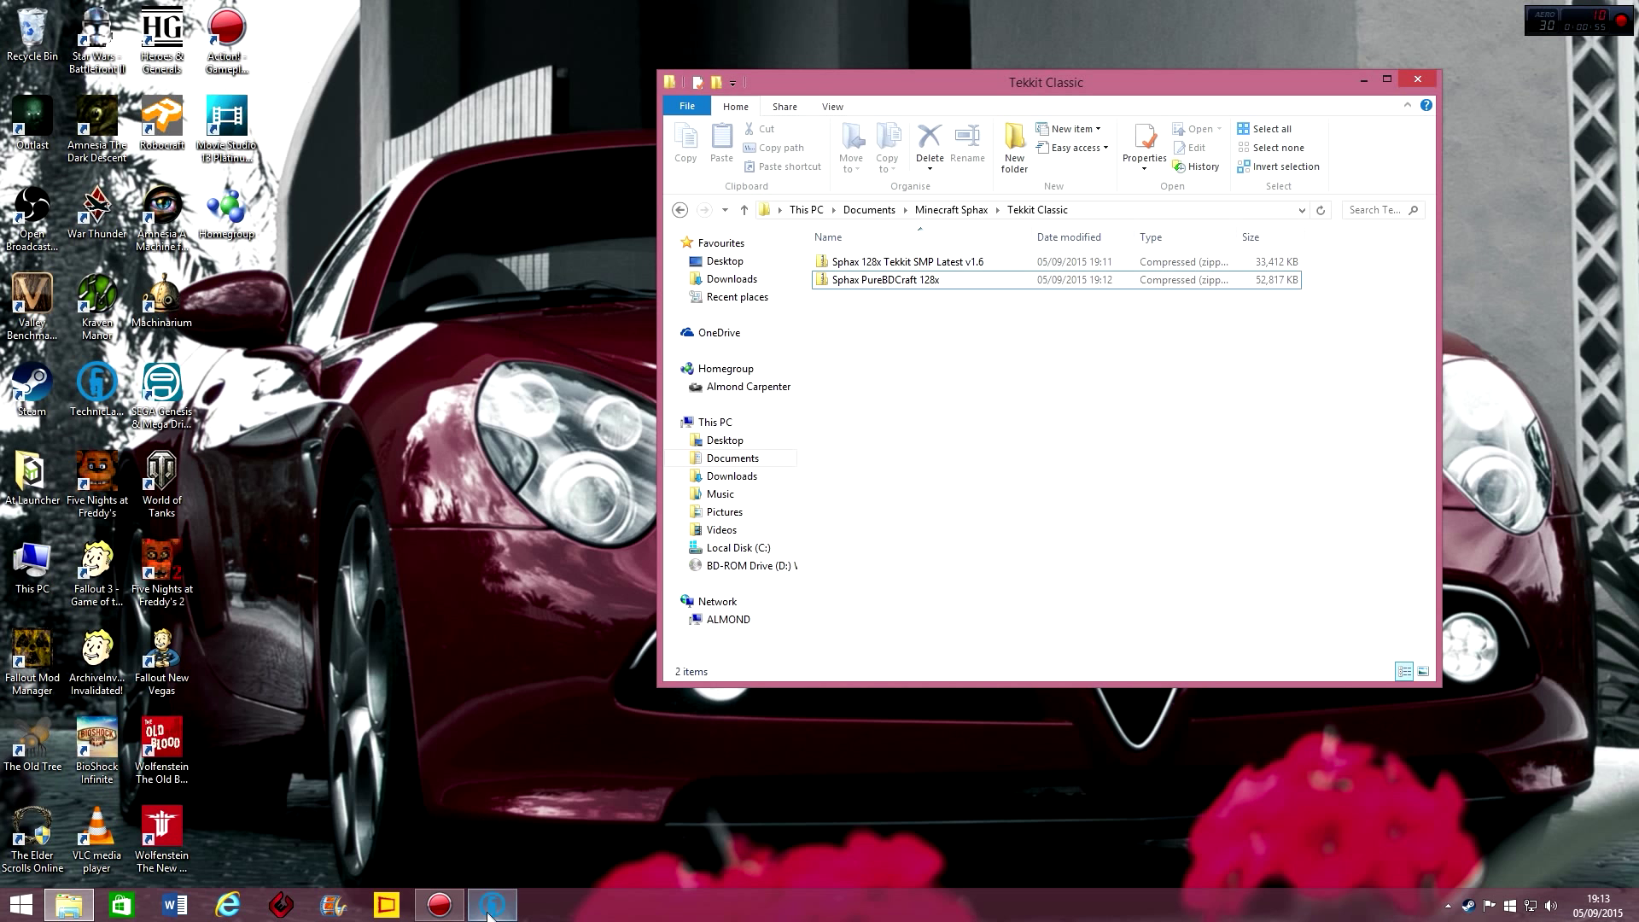
- Launch Tekkit Classic from Technic Launcher to reach the Minecraft 1.2.5 title screen
{"action": "left_click_drag", "start_coordinate": [890, 90], "coordinate": [1638, 145]}
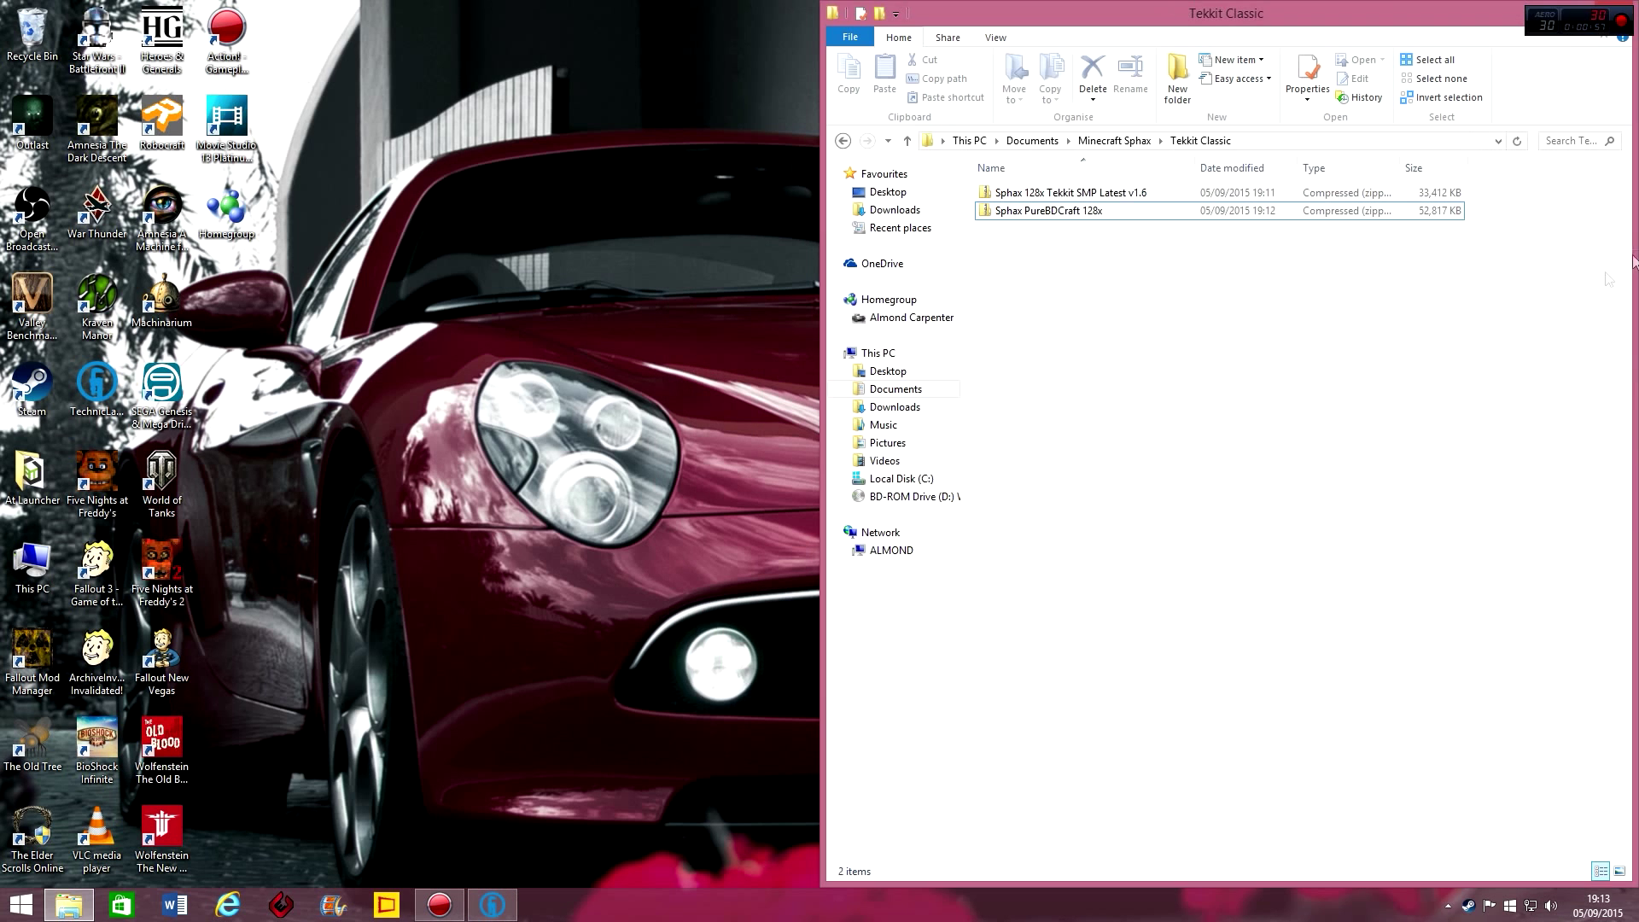
{"action": "left_click", "coordinate": [491, 904]}
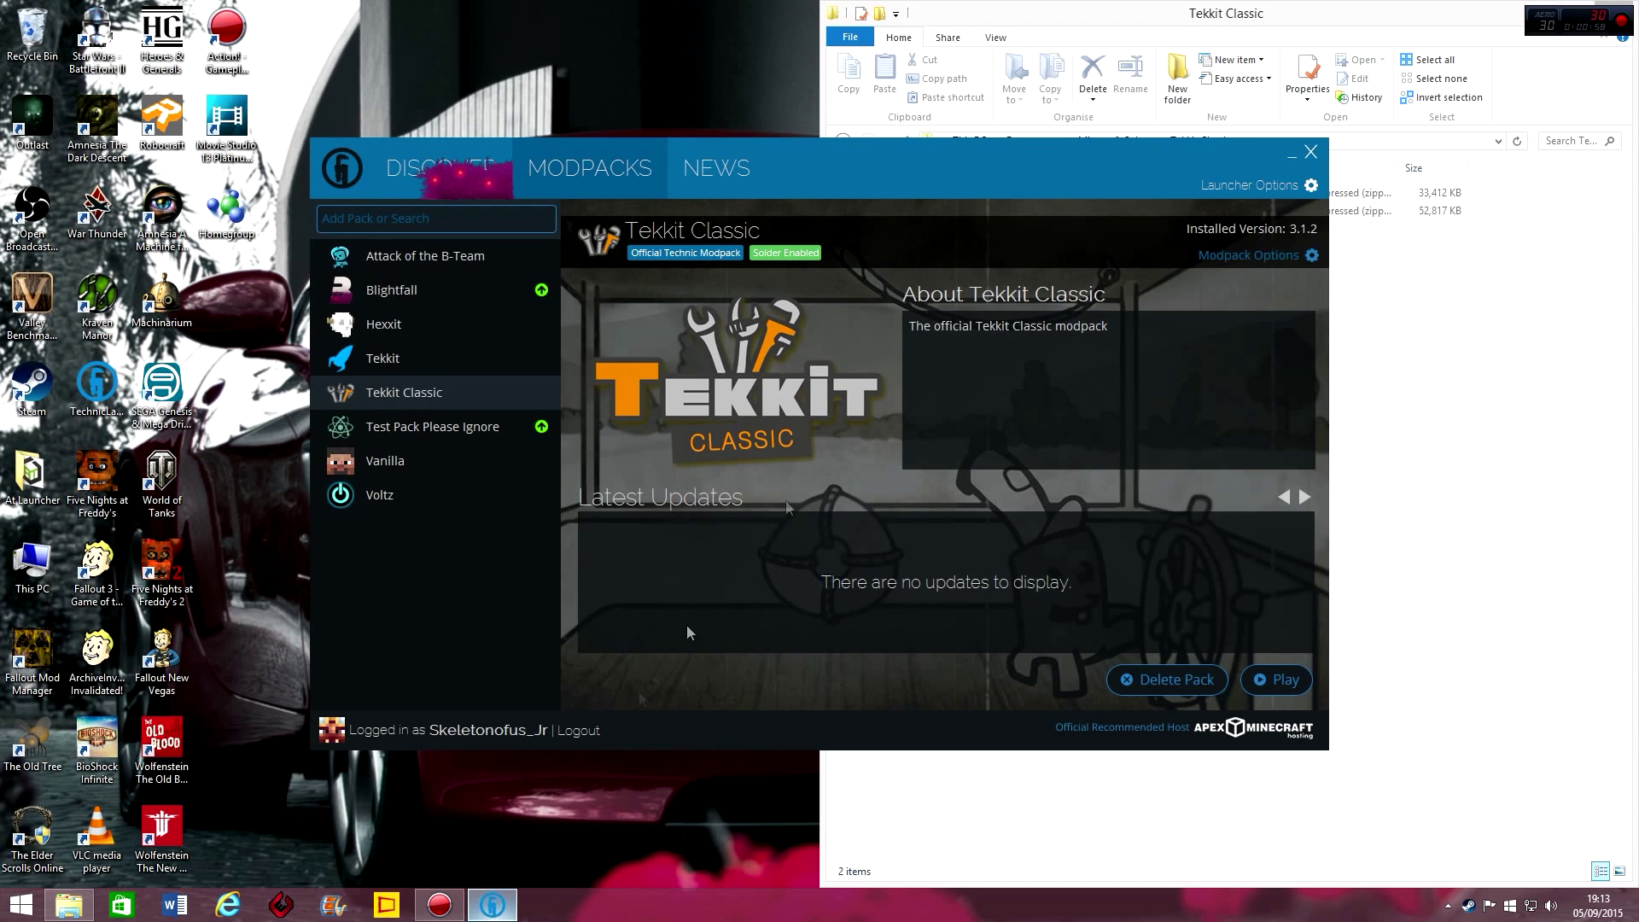
{"action": "left_click", "coordinate": [1278, 679]}
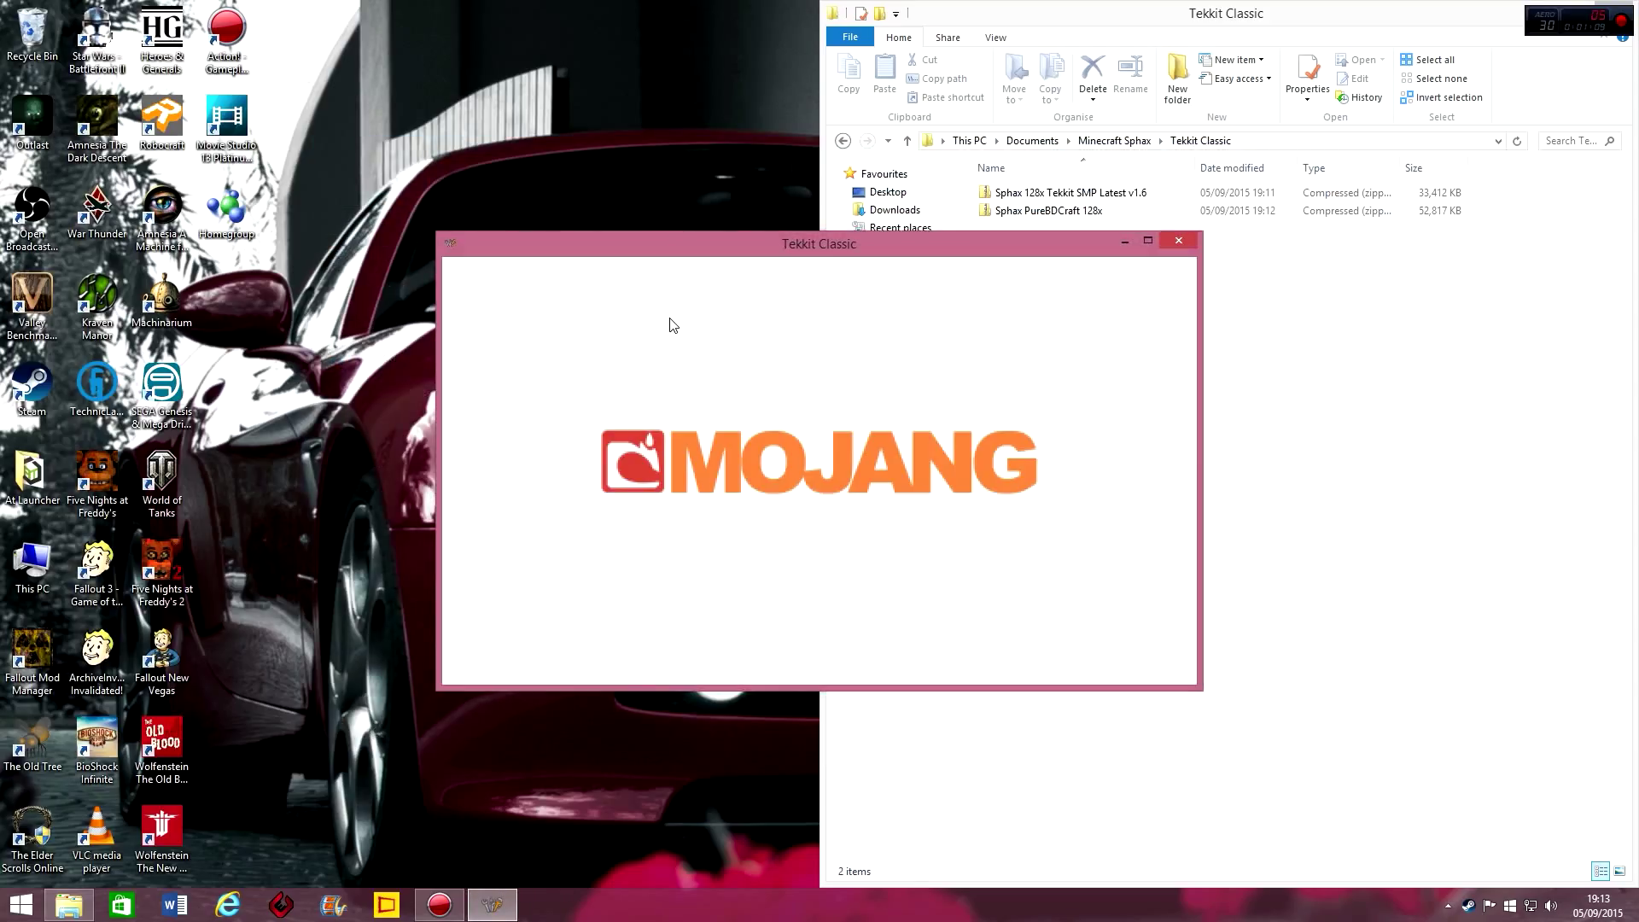
- Maximize the Tekkit Classic window and open the Select Texture Pack list
{"action": "left_click", "coordinate": [1149, 241]}
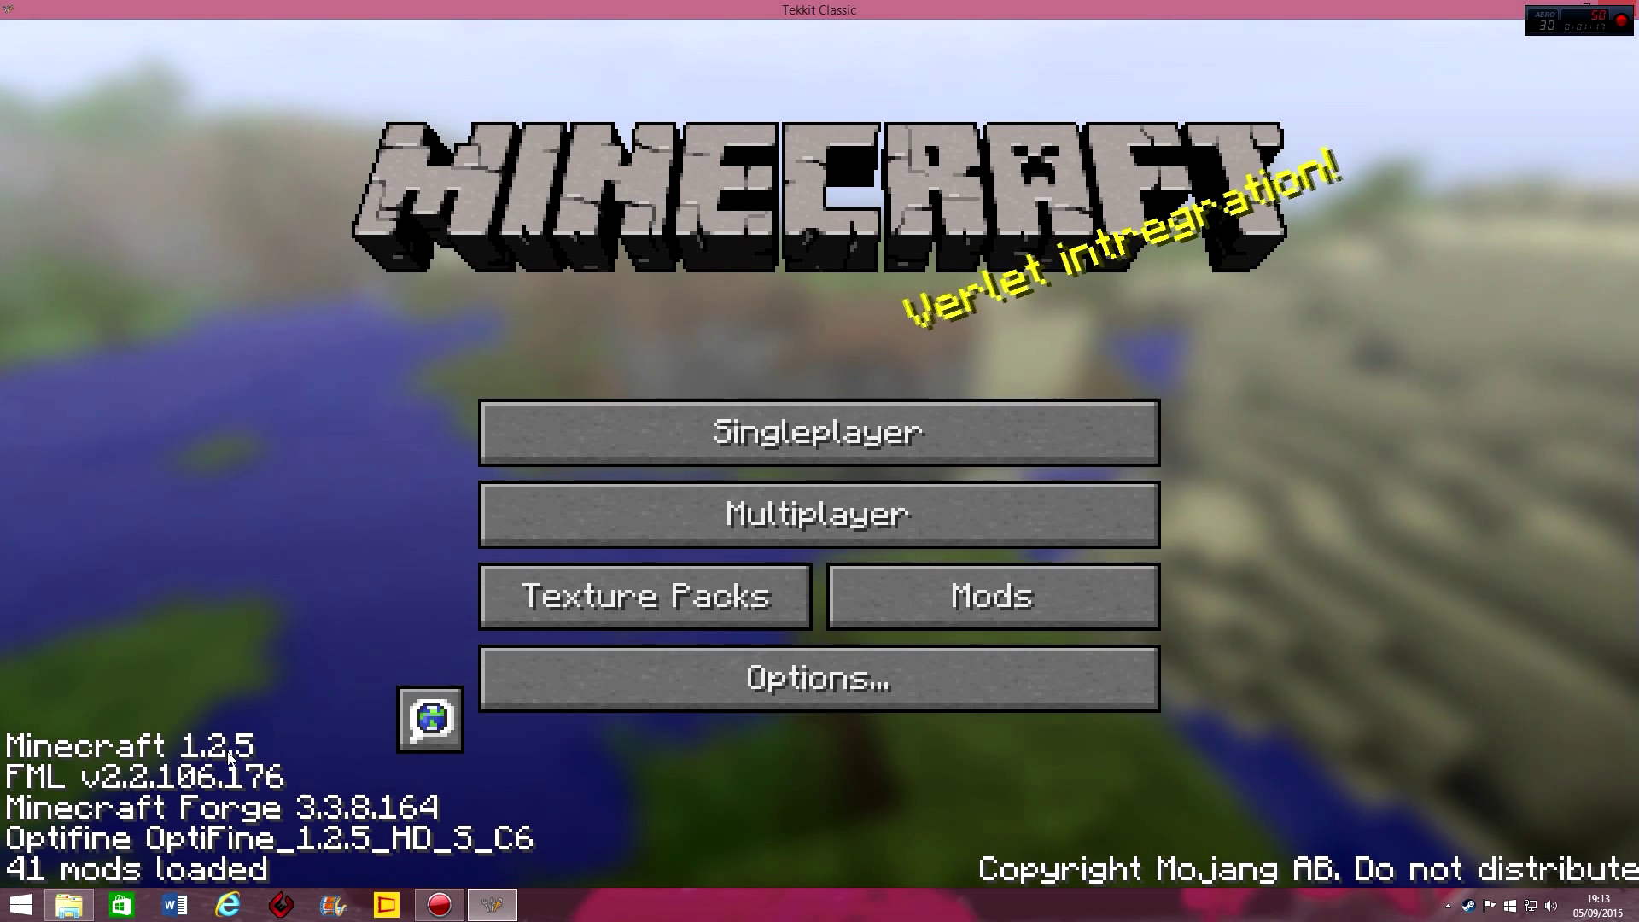
{"action": "left_click", "coordinate": [658, 589]}
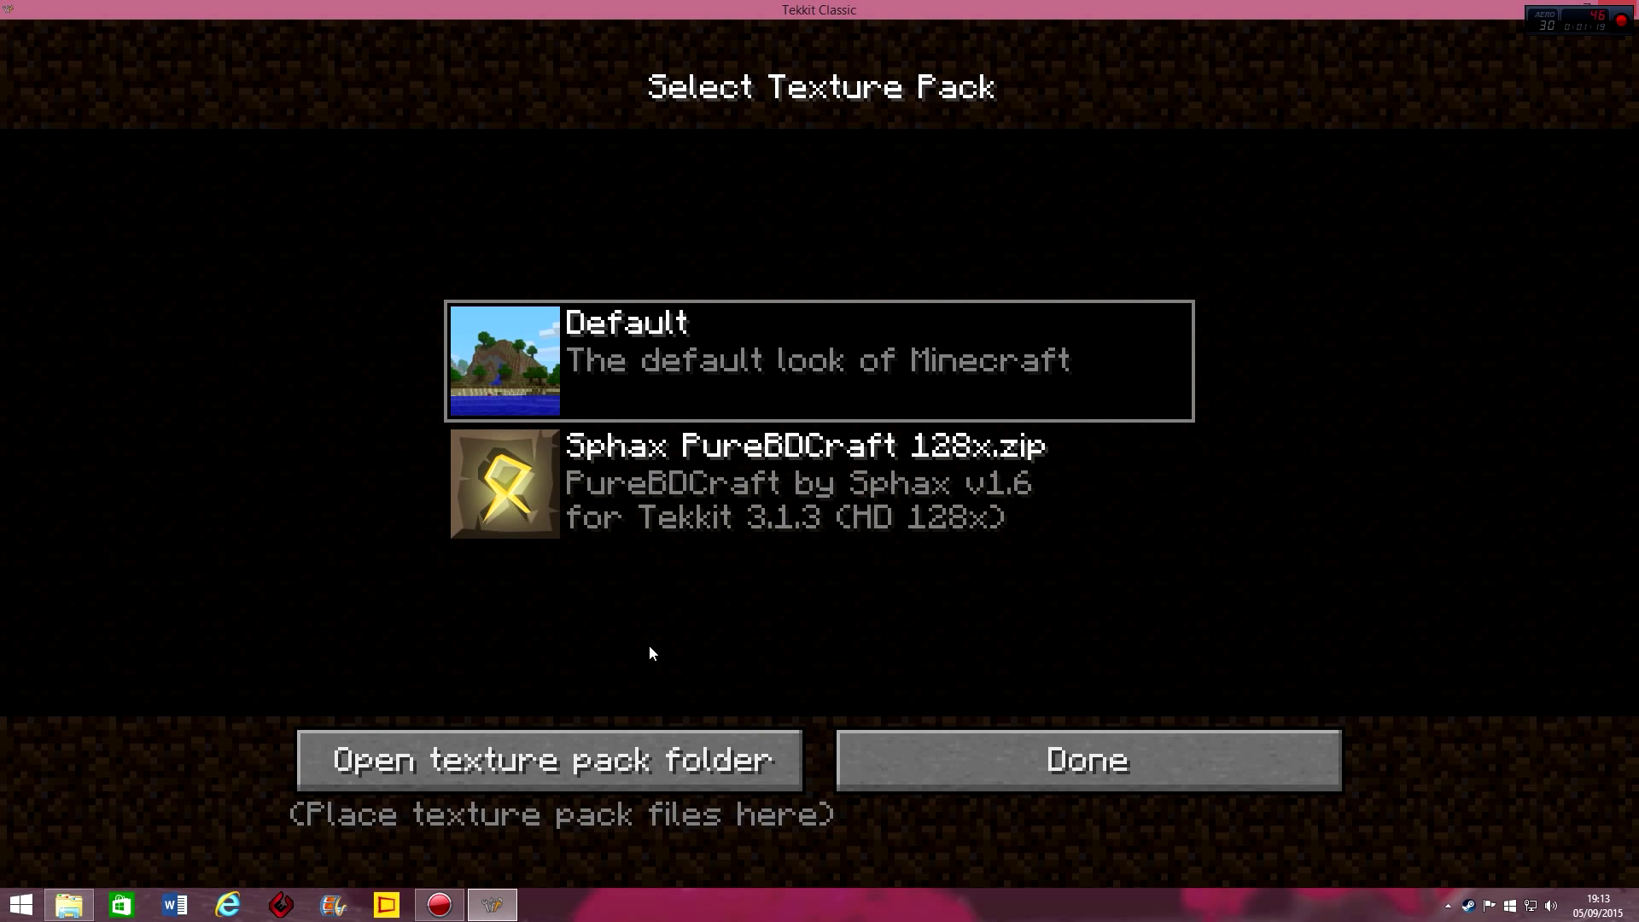
- Open Tekkit's texturepacks folder and delete the old Sphax PureBDCraft zip
{"action": "left_click", "coordinate": [633, 764]}
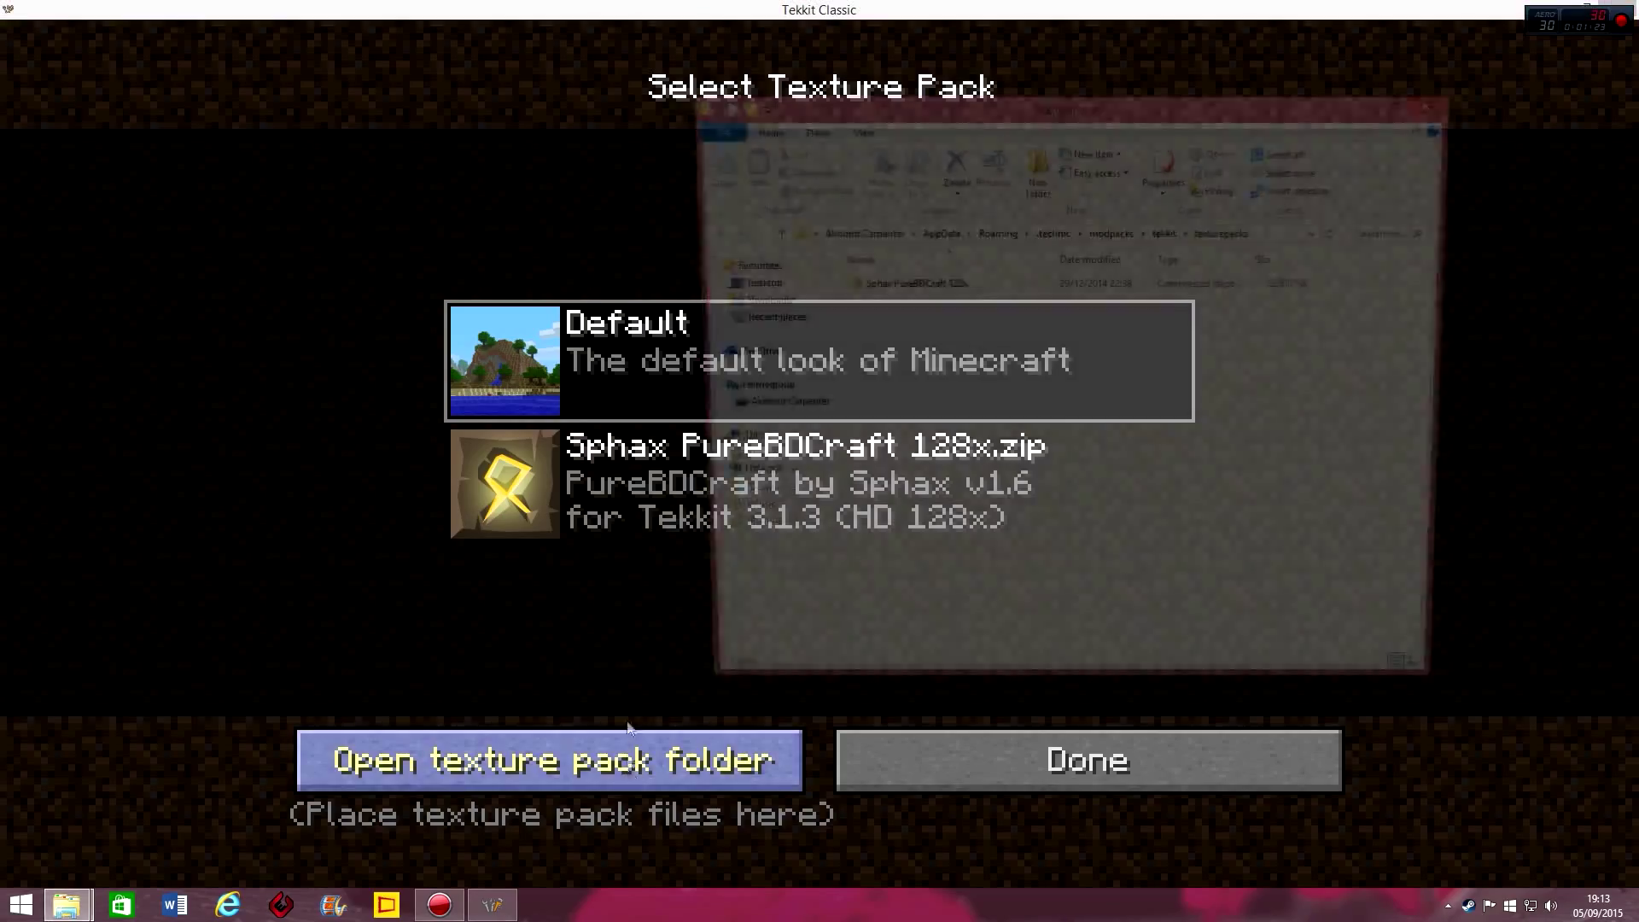
{"action": "right_click", "coordinate": [937, 286]}
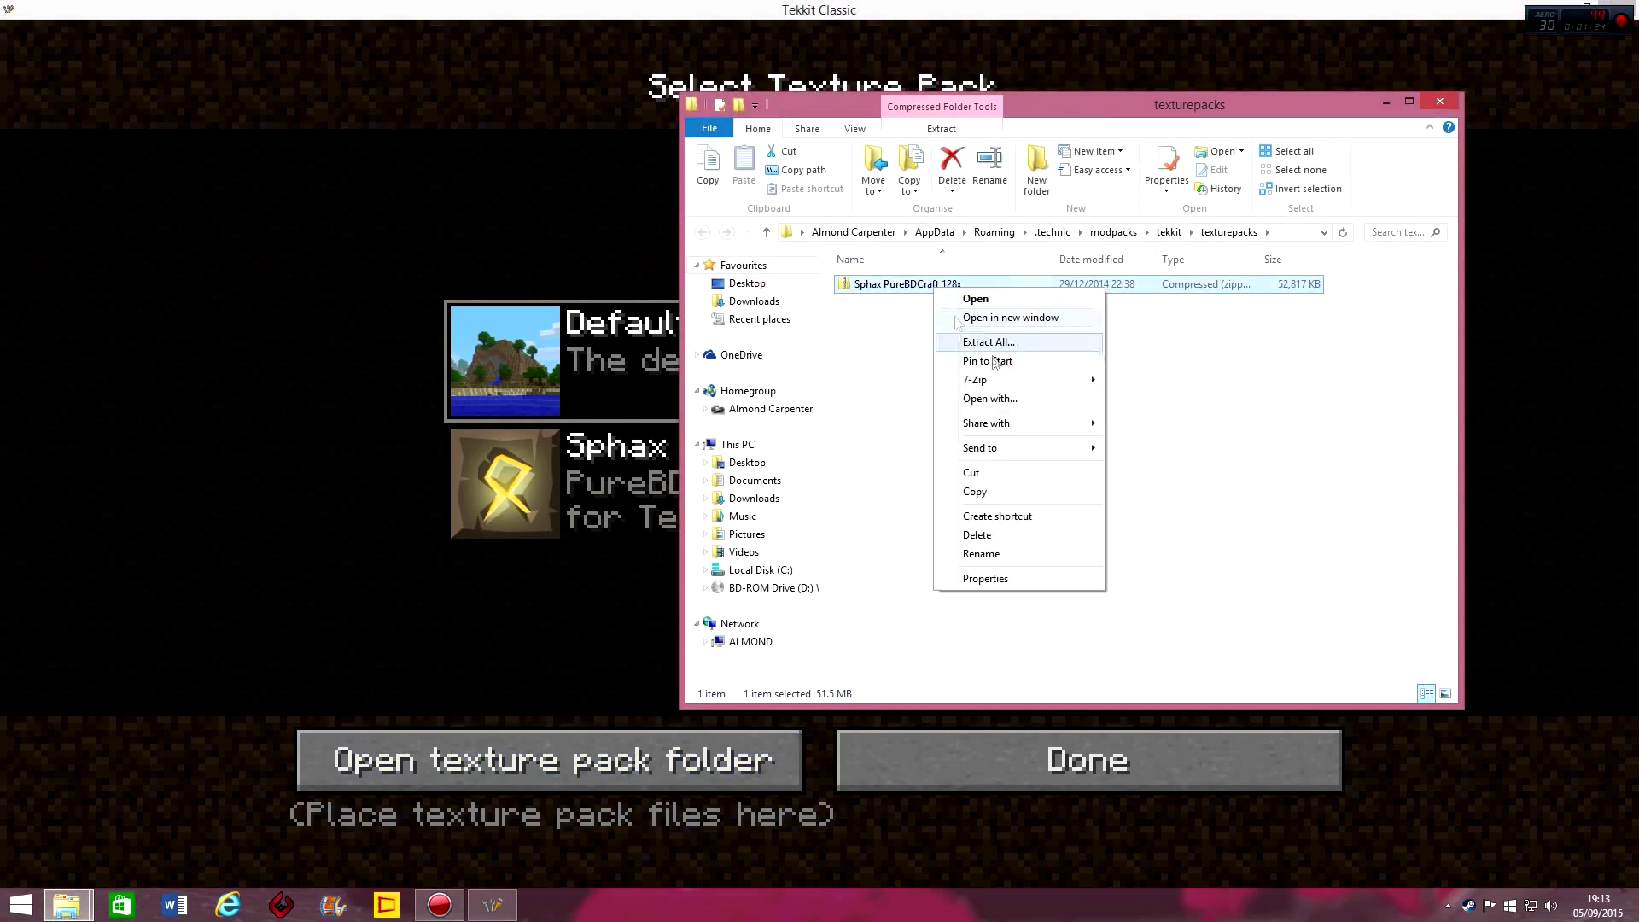
{"action": "left_click", "coordinate": [981, 534]}
- Move the patched Sphax PureBDCraft 128x zip into texturepacks and close both folder windows
{"action": "left_click_drag", "start_coordinate": [978, 116], "coordinate": [2, 115]}
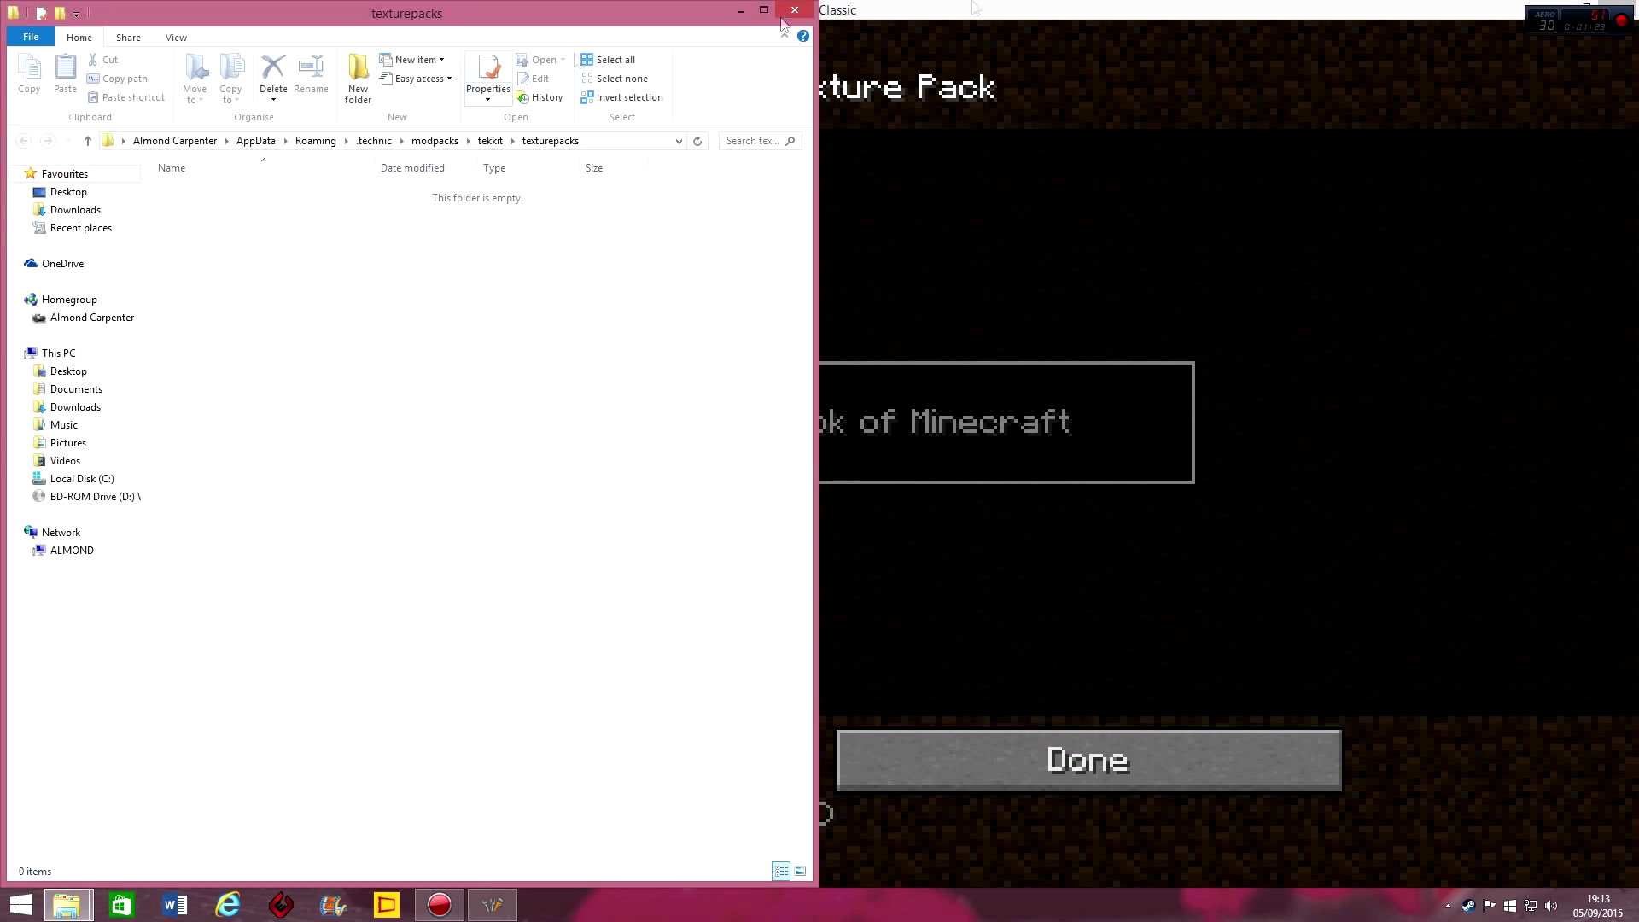
{"action": "left_click_drag", "start_coordinate": [1410, 15], "coordinate": [1476, 40]}
{"action": "left_click", "coordinate": [1476, 43]}
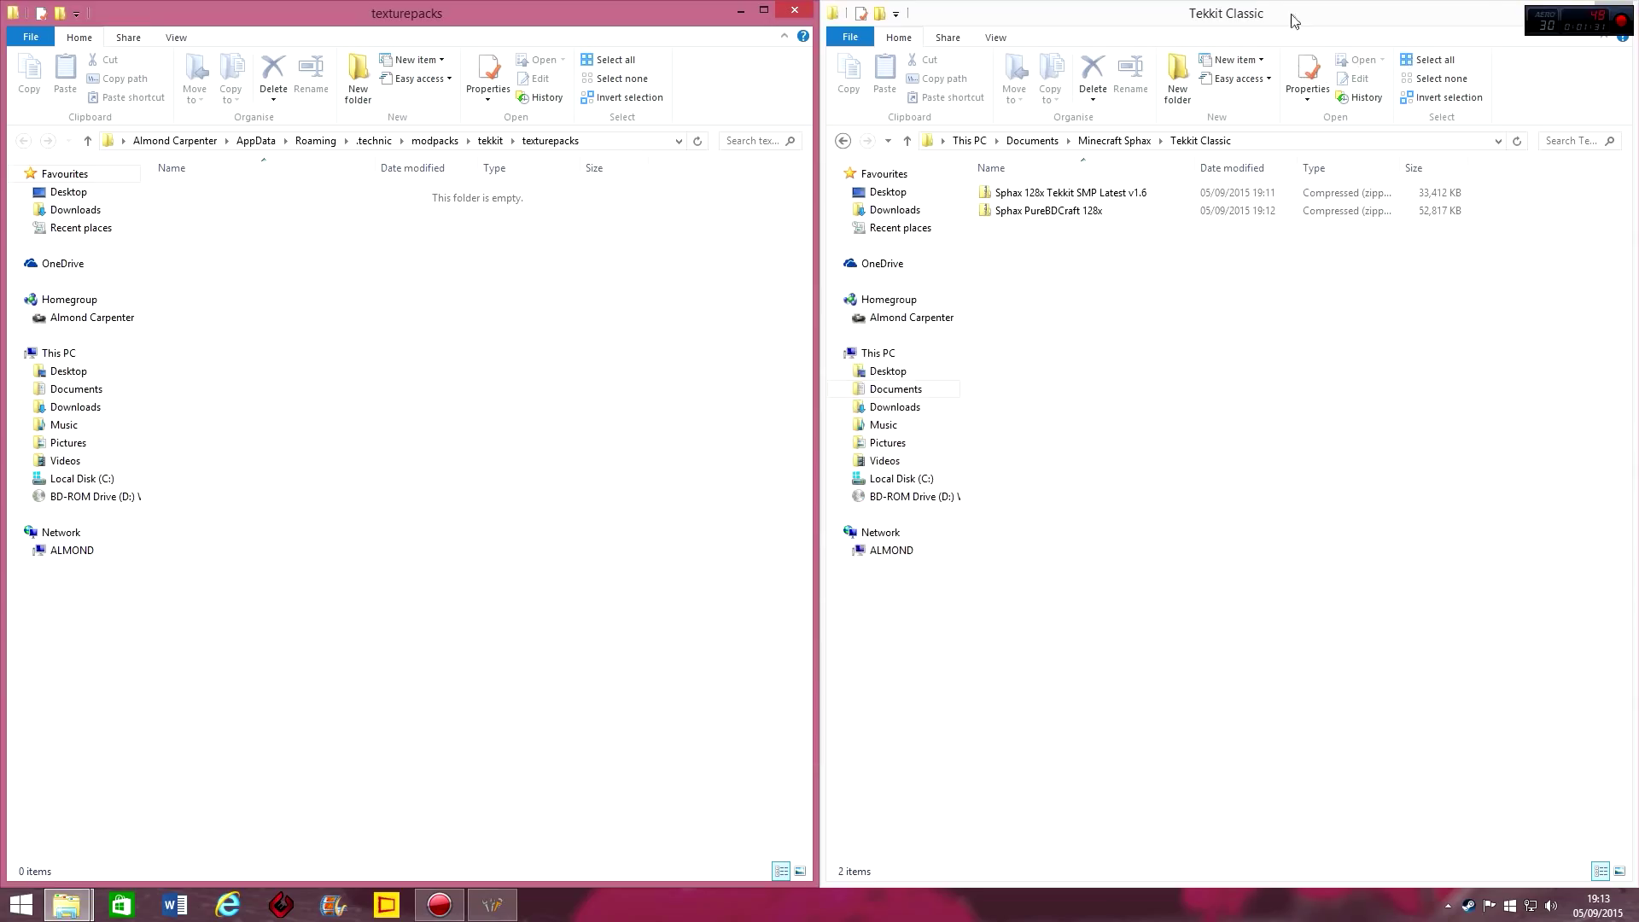
{"action": "left_click", "coordinate": [1211, 504]}
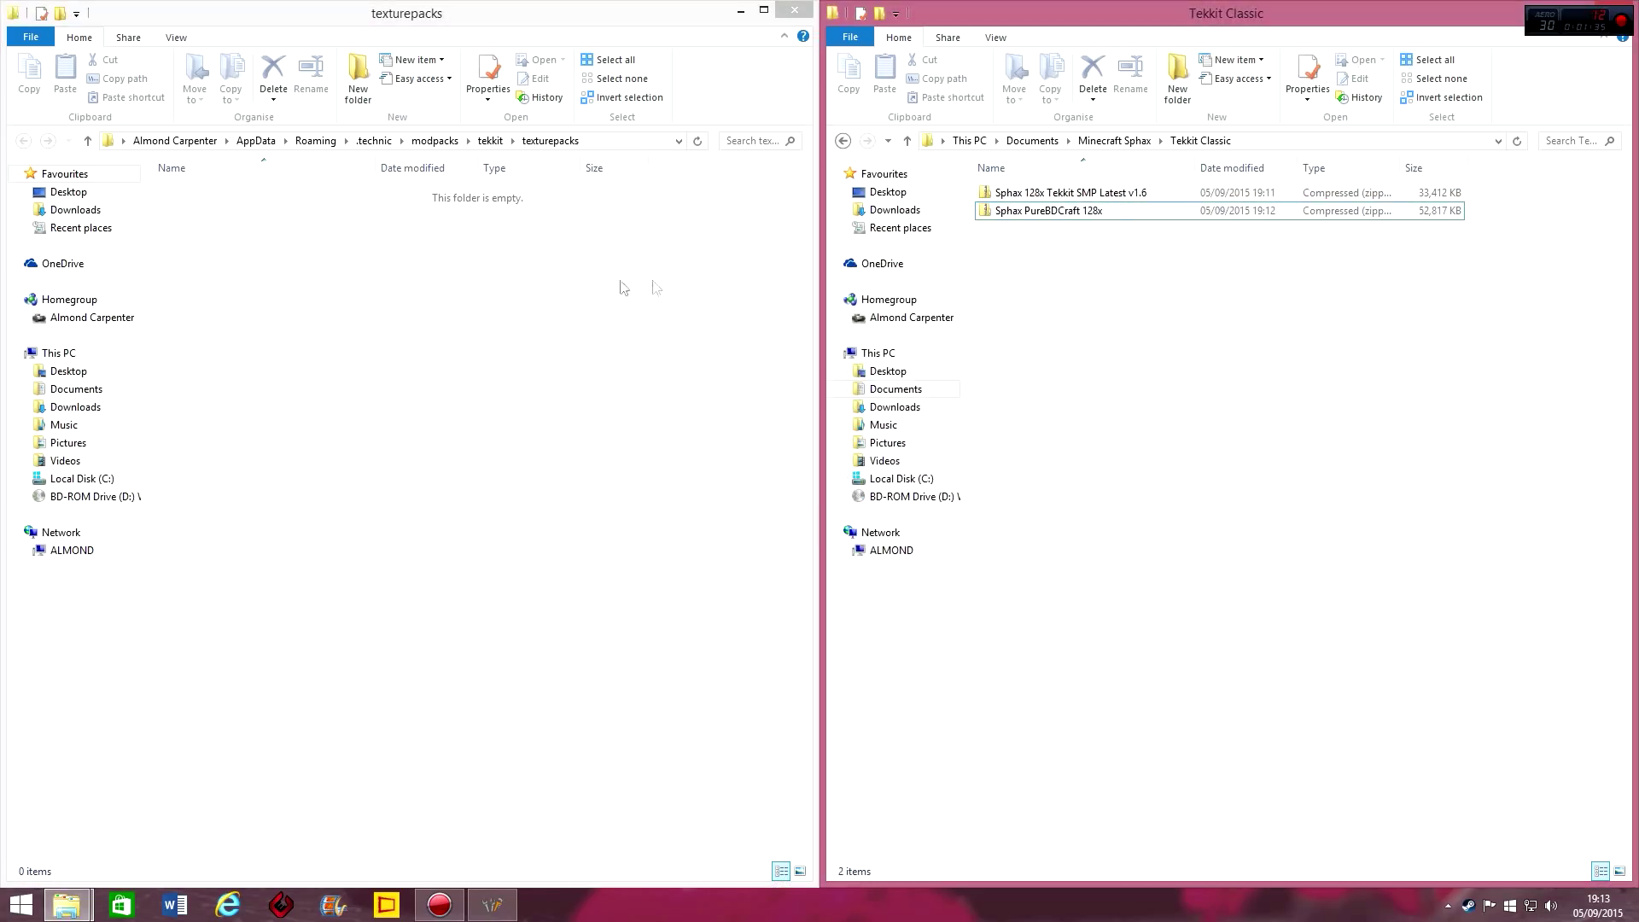
{"action": "left_click_drag", "start_coordinate": [1091, 215], "coordinate": [363, 381]}
{"action": "left_click_drag", "start_coordinate": [1487, 23], "coordinate": [1446, 91]}
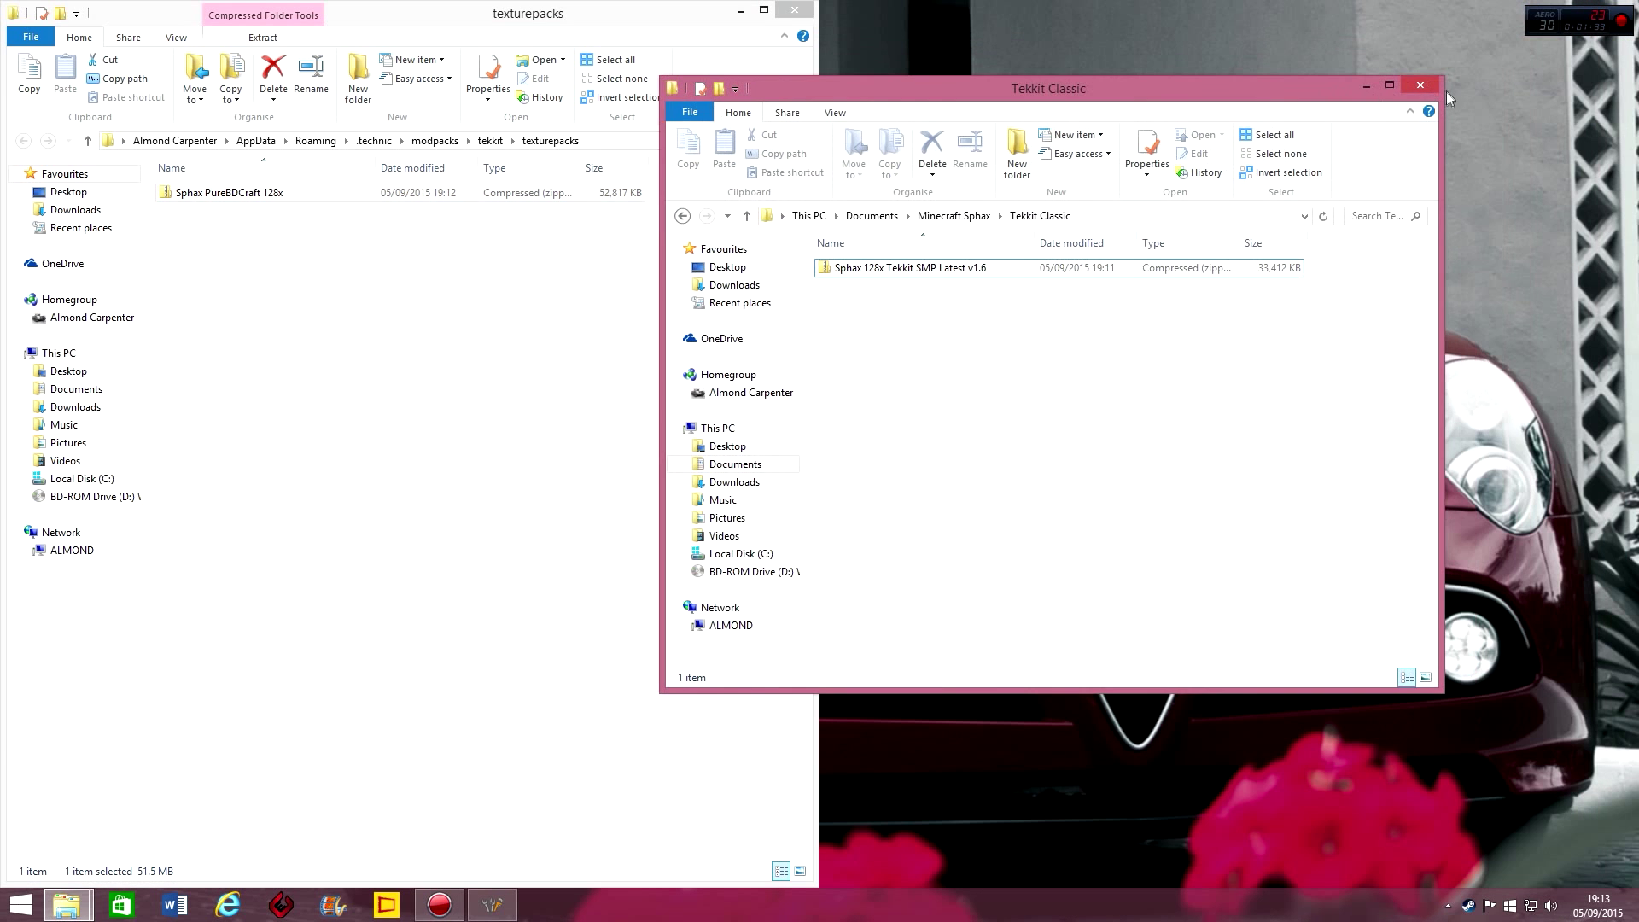
{"action": "left_click", "coordinate": [1420, 85]}
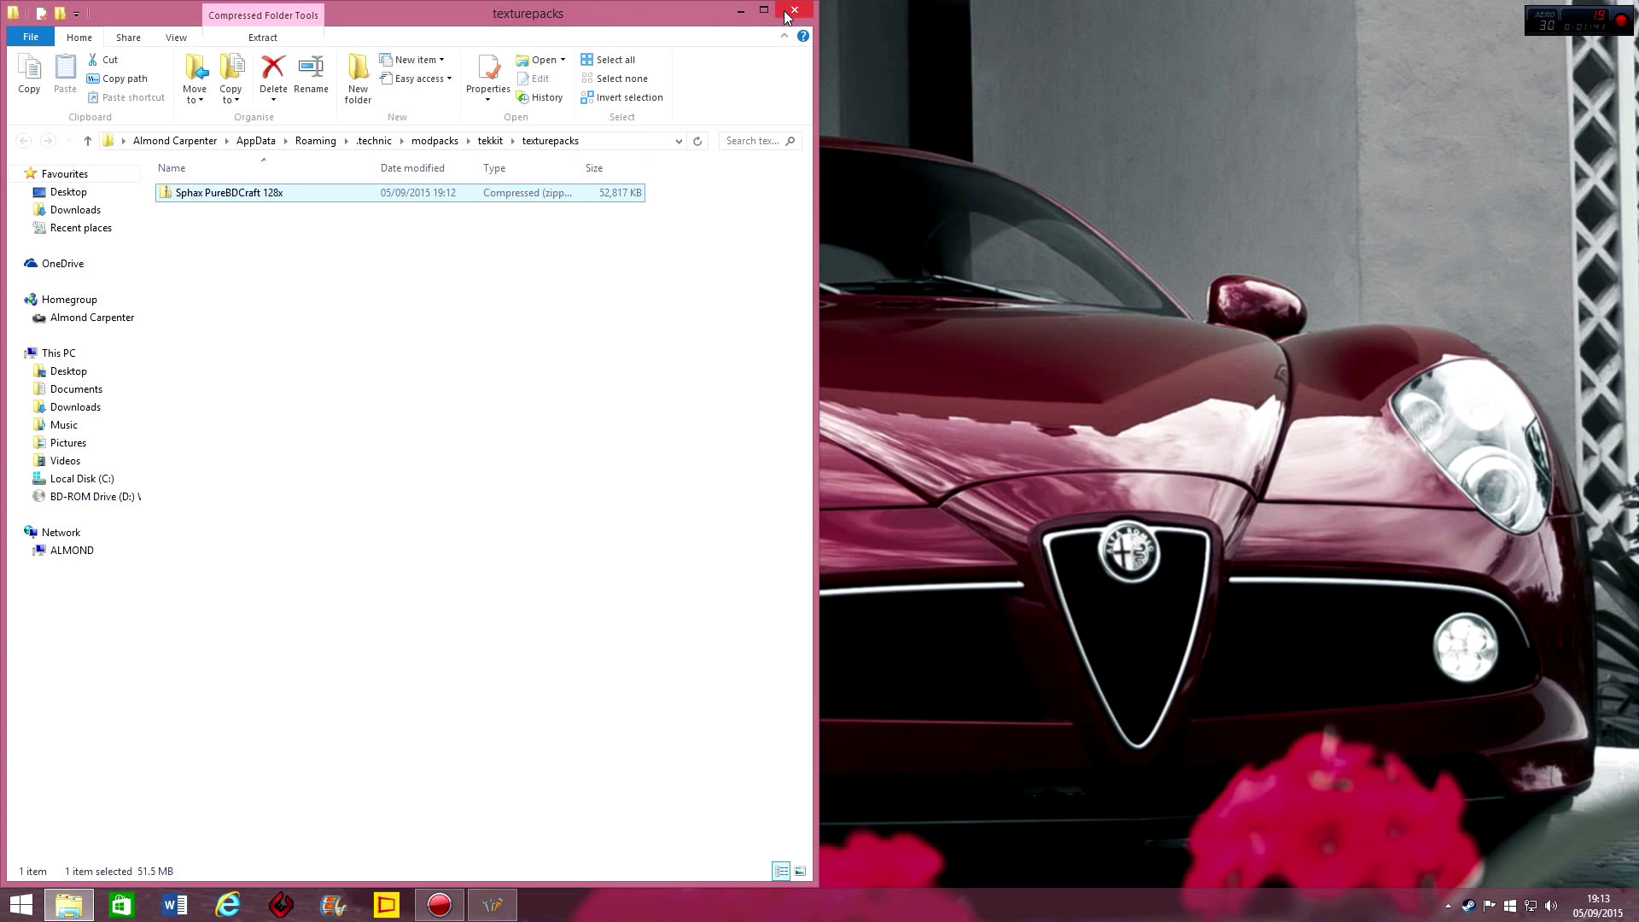
{"action": "left_click", "coordinate": [793, 10]}
- Bring the Tekkit Classic game window back up and maximize it to fill the screen
{"action": "left_click", "coordinate": [491, 904]}
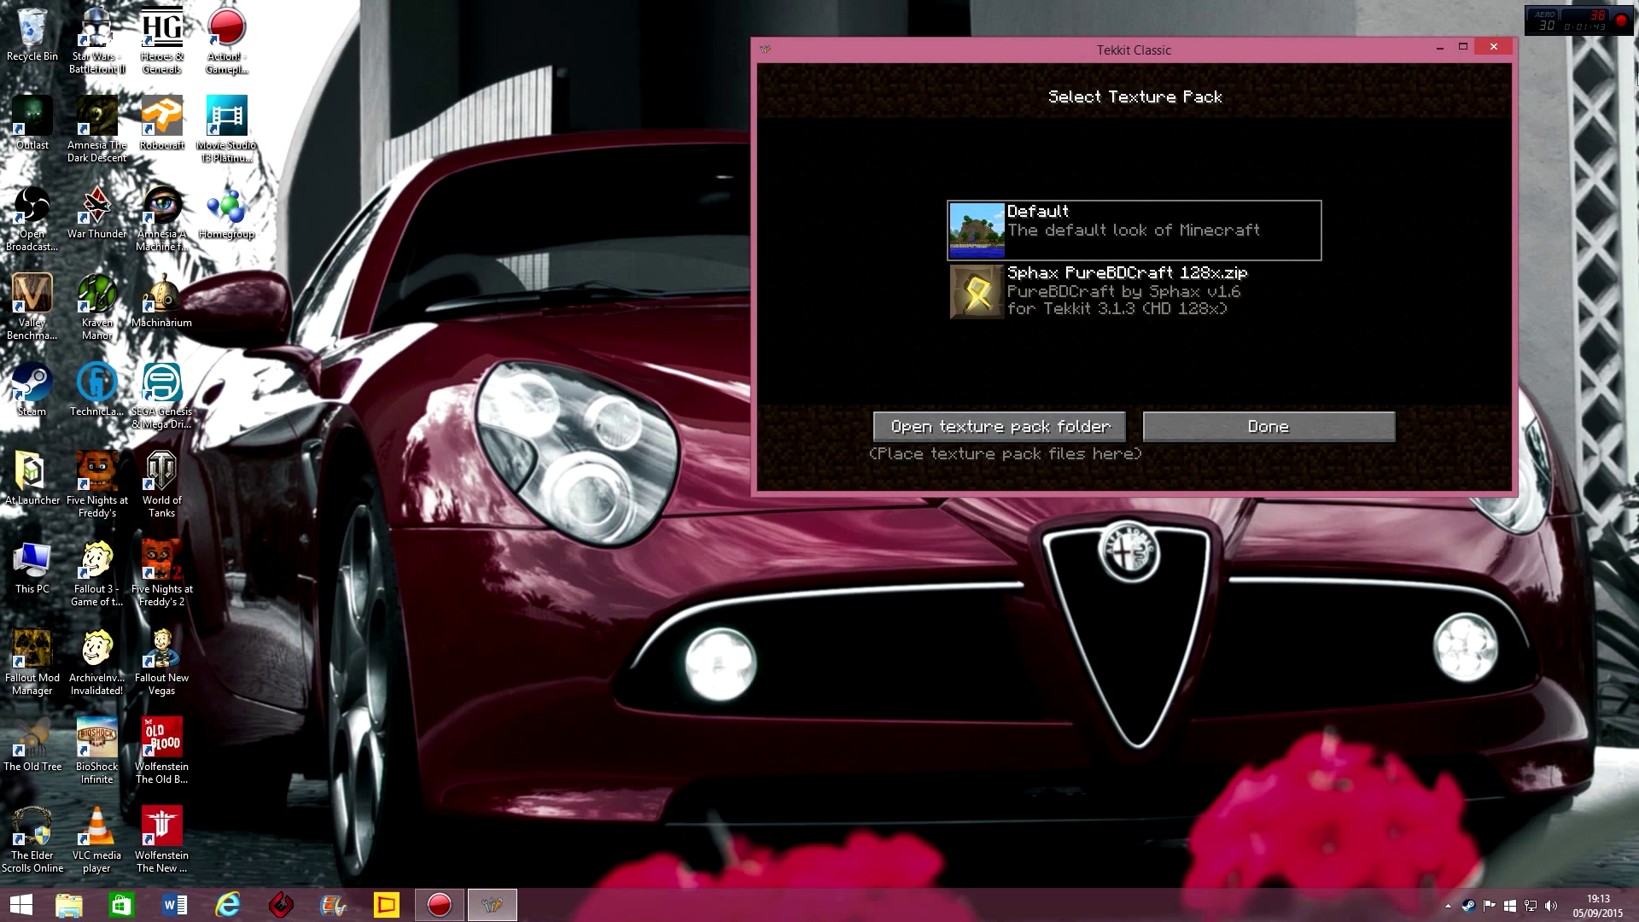
{"action": "left_click", "coordinate": [1463, 47]}
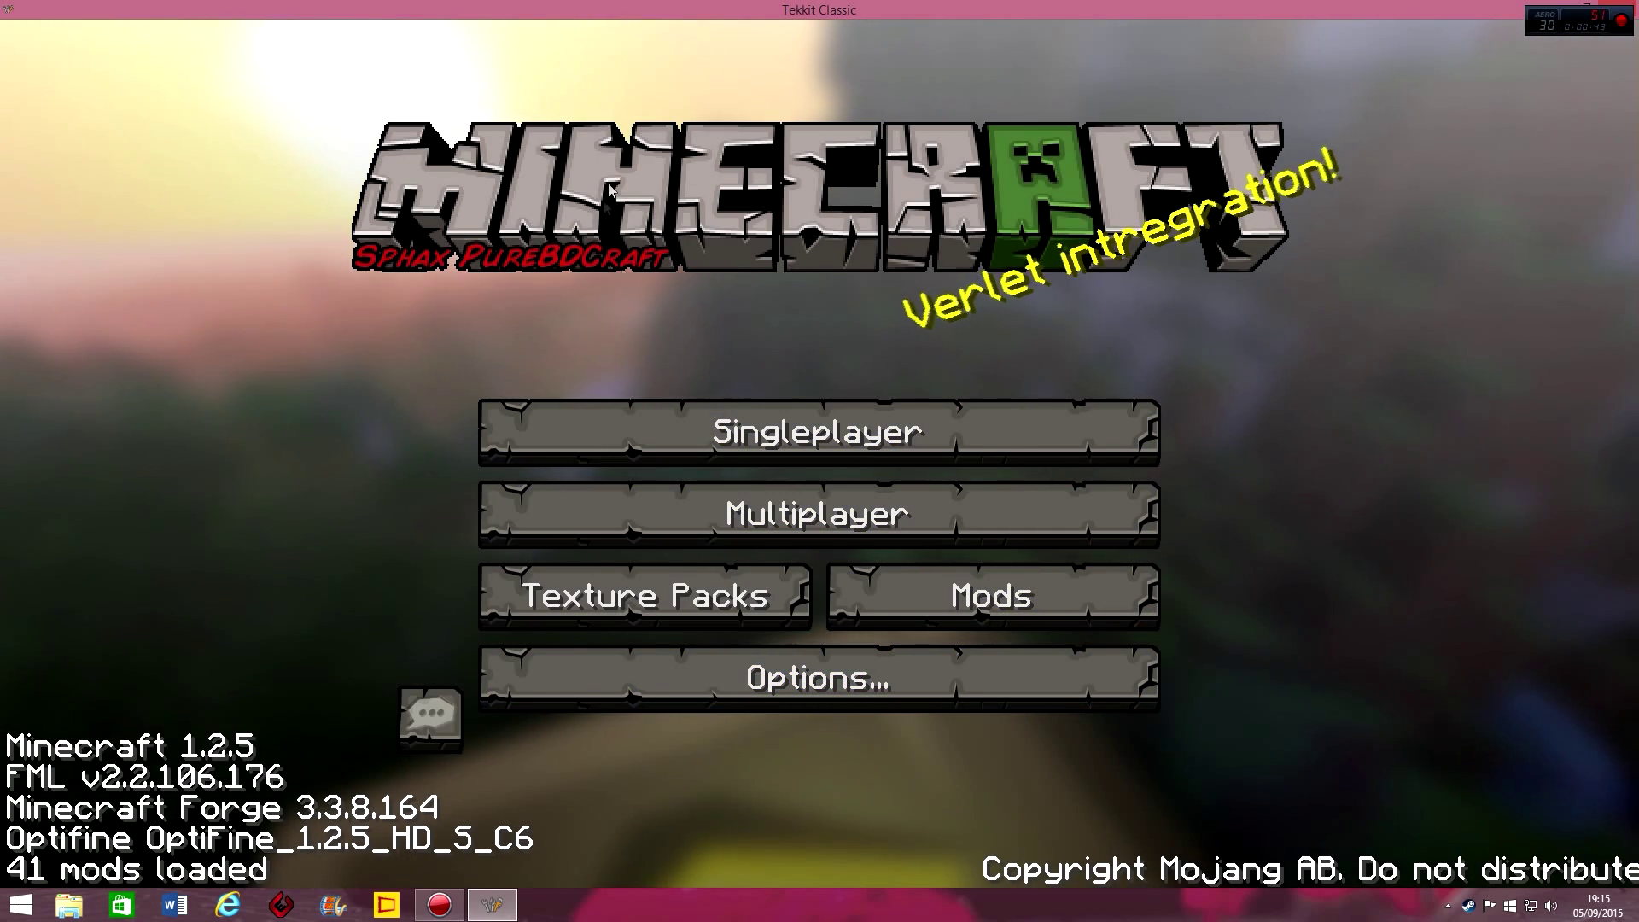
- From Singleplayer, start a new world named 'Tekkit Classic Test', toggling More World Options
{"action": "left_click", "coordinate": [782, 451]}
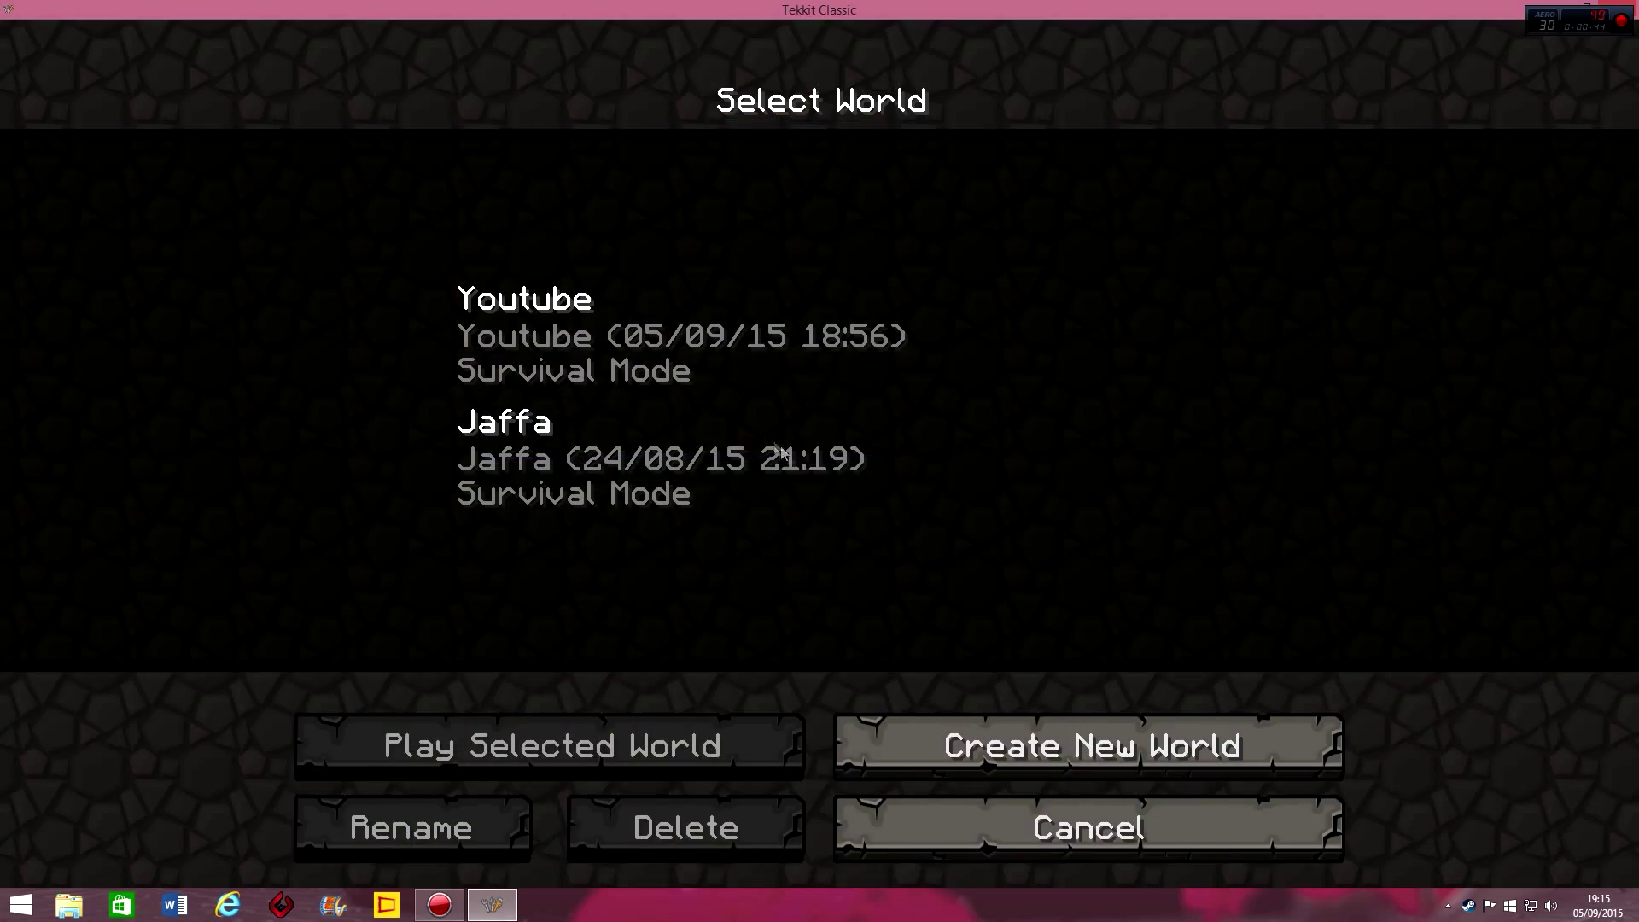
{"action": "left_click", "coordinate": [696, 350]}
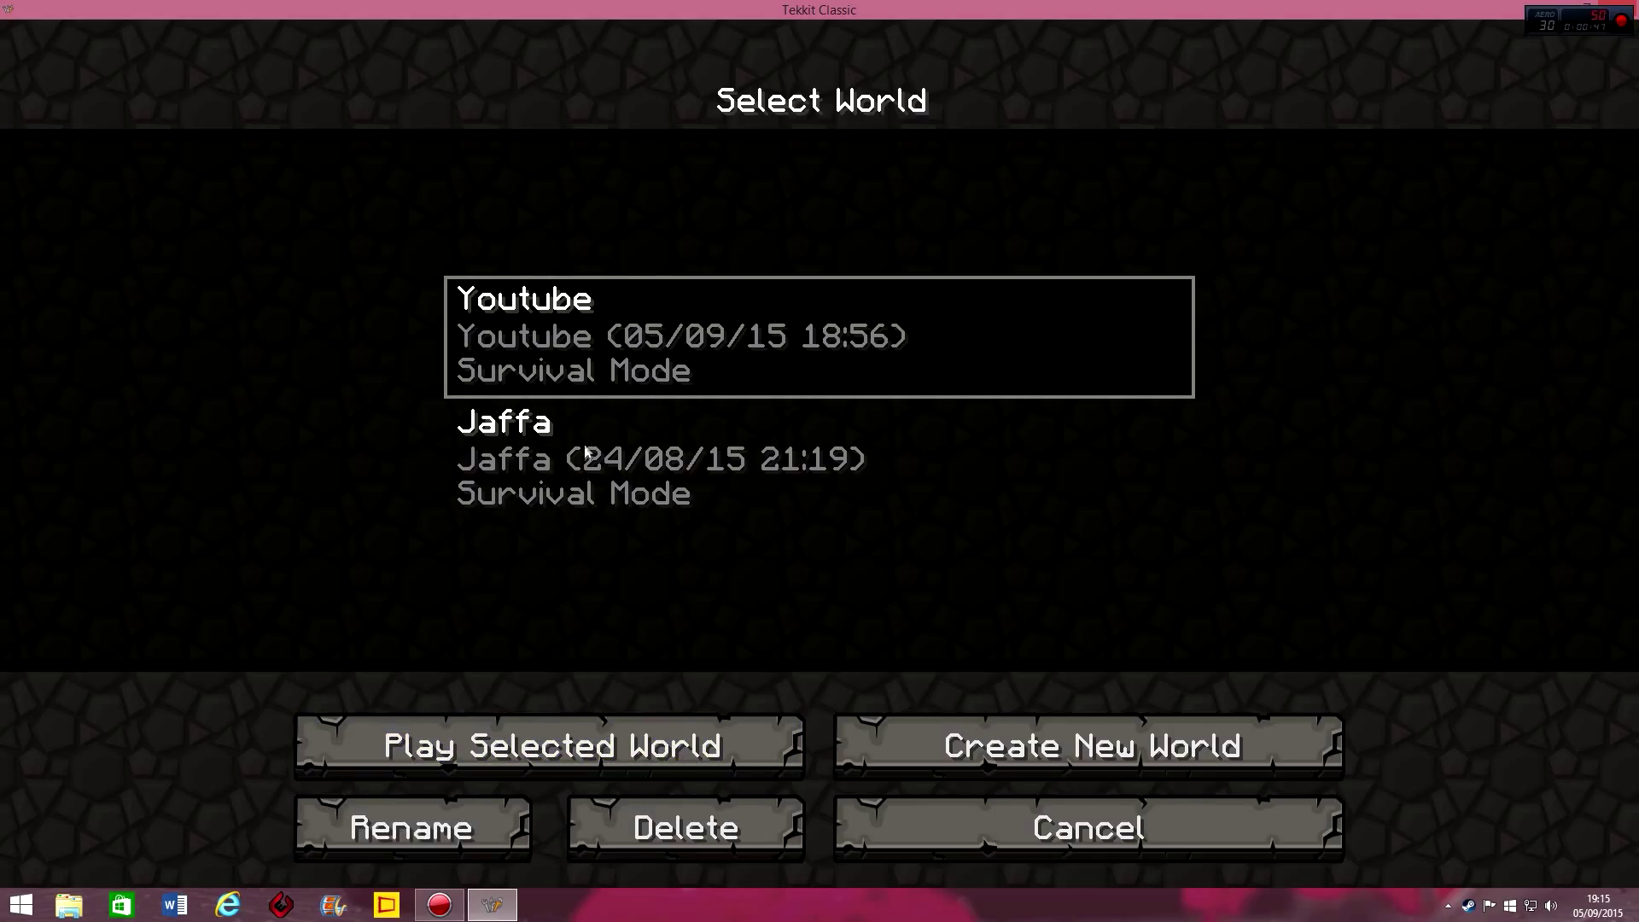
{"action": "left_click", "coordinate": [934, 746]}
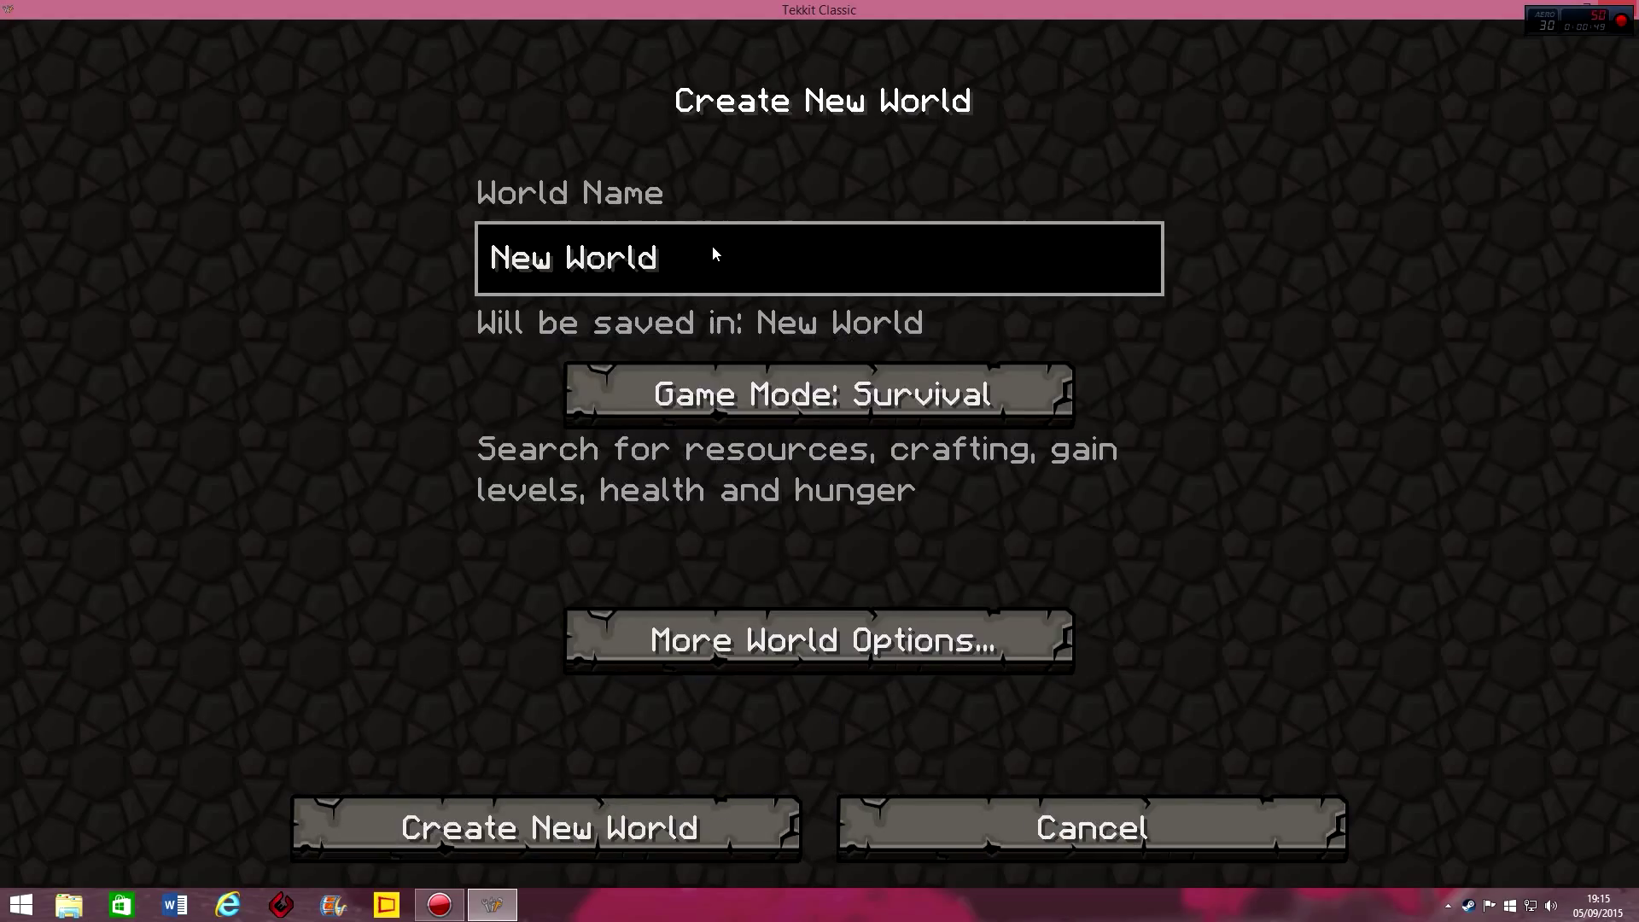
{"action": "key", "text": "BackSpace"}
{"action": "key", "text": "BackSpace"}
{"action": "key", "text": "BackSpace"}
{"action": "key", "text": "BackSpace"}
{"action": "key", "text": "BackSpace"}
{"action": "key", "text": "BackSpace"}
{"action": "key", "text": "BackSpace"}
{"action": "key", "text": "BackSpace"}
{"action": "key", "text": "BackSpace"}
{"action": "type", "text": "Tek"}
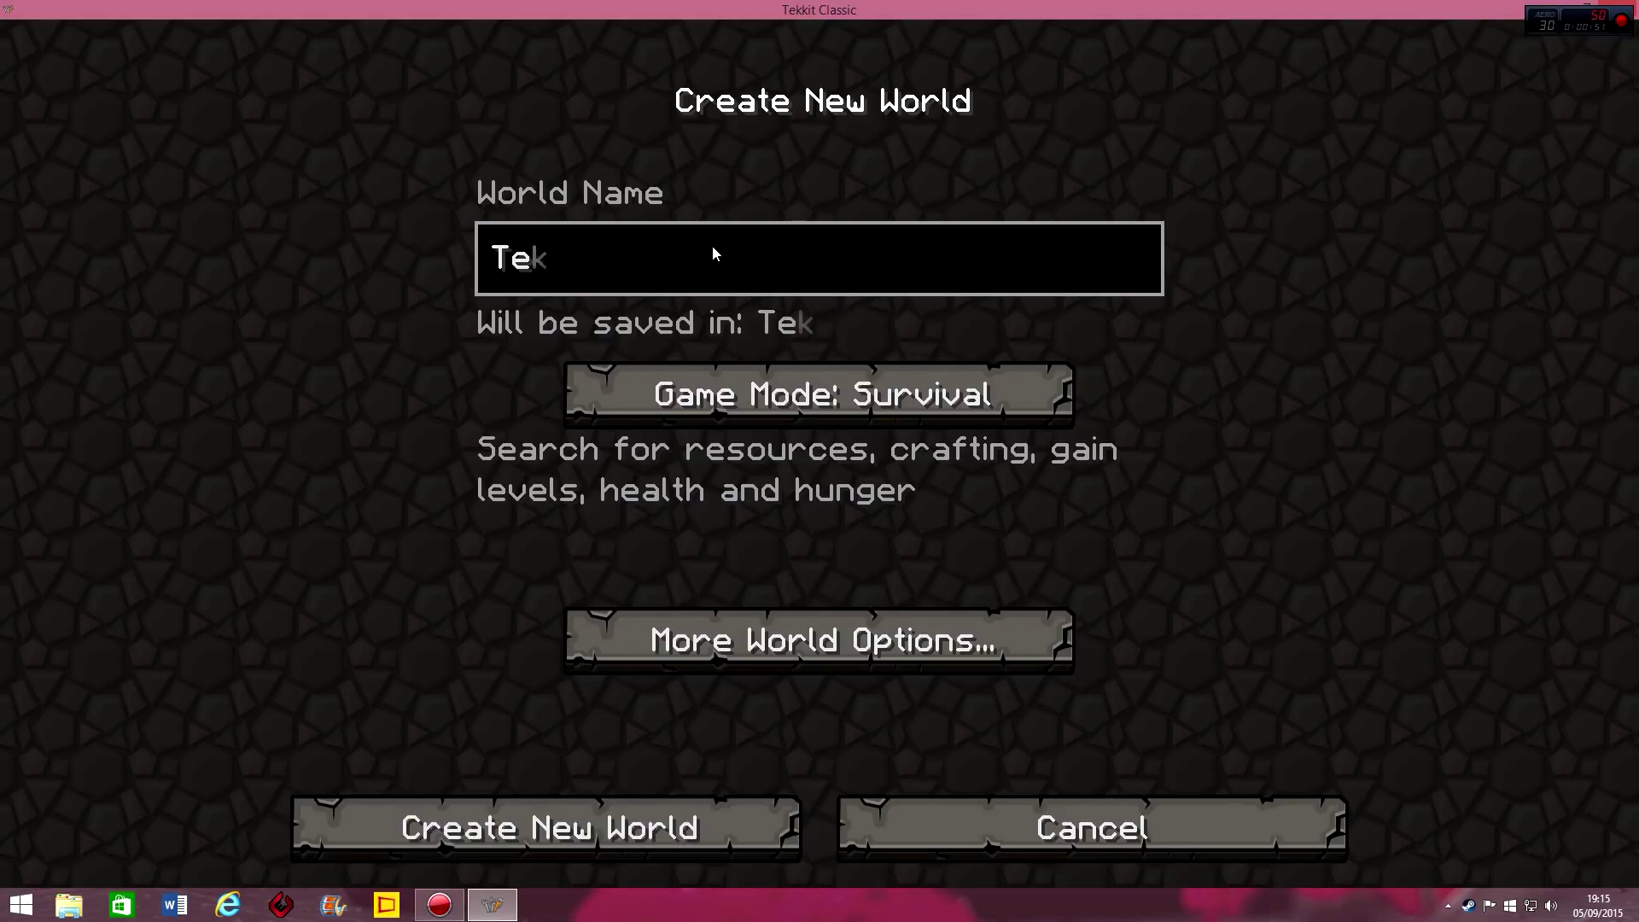
{"action": "type", "text": "kit Classic"}
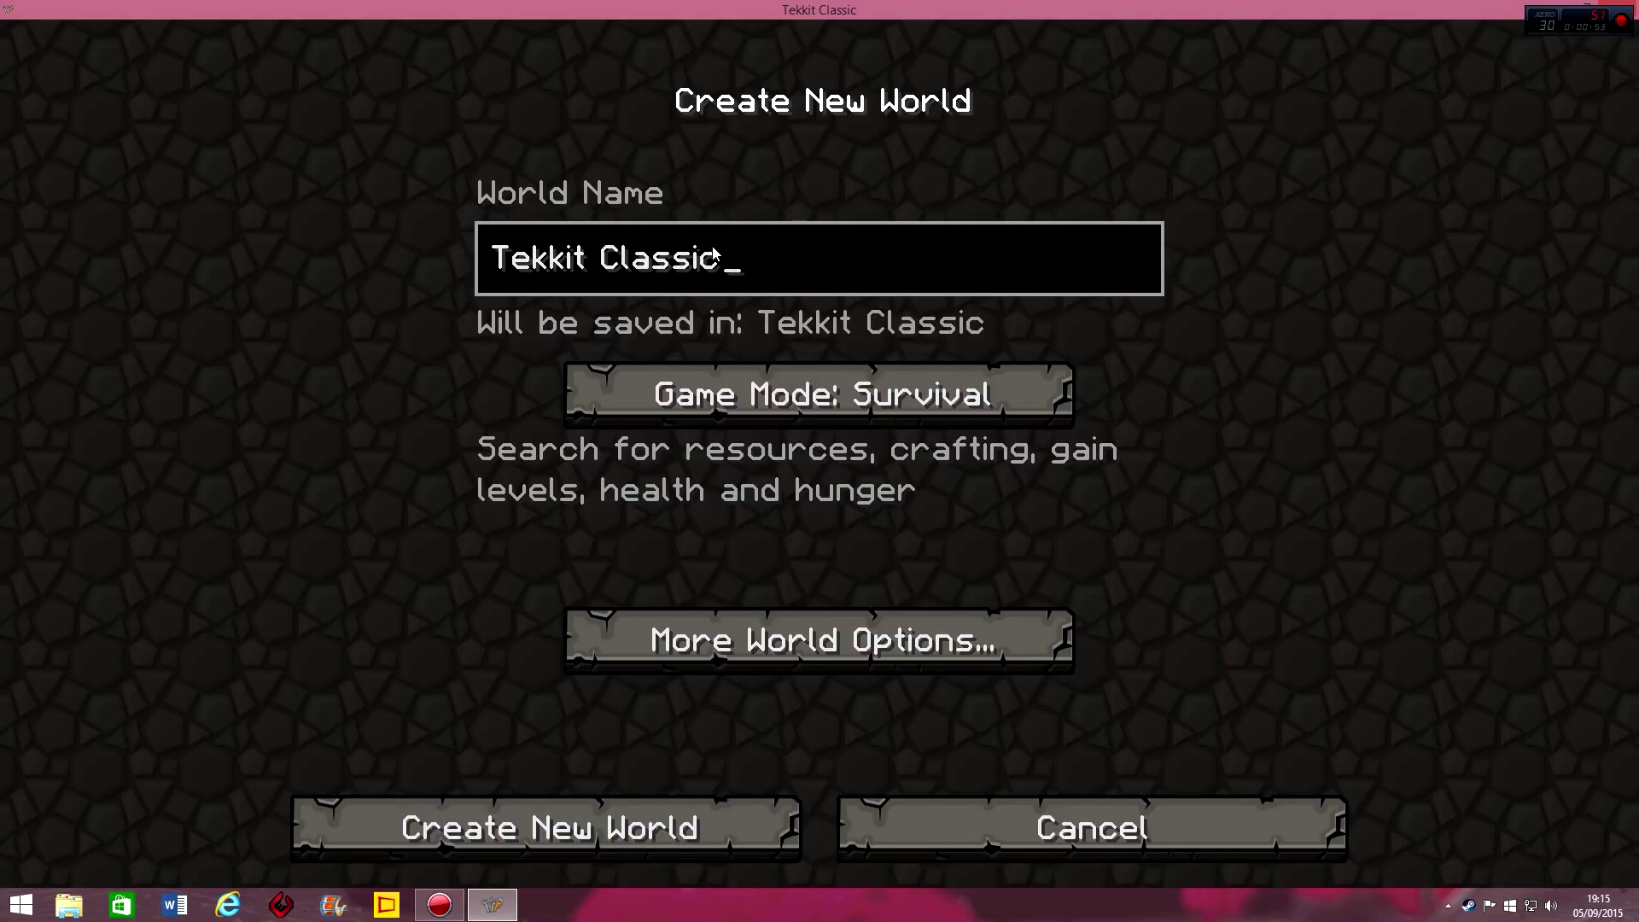
{"action": "type", "text": " Test"}
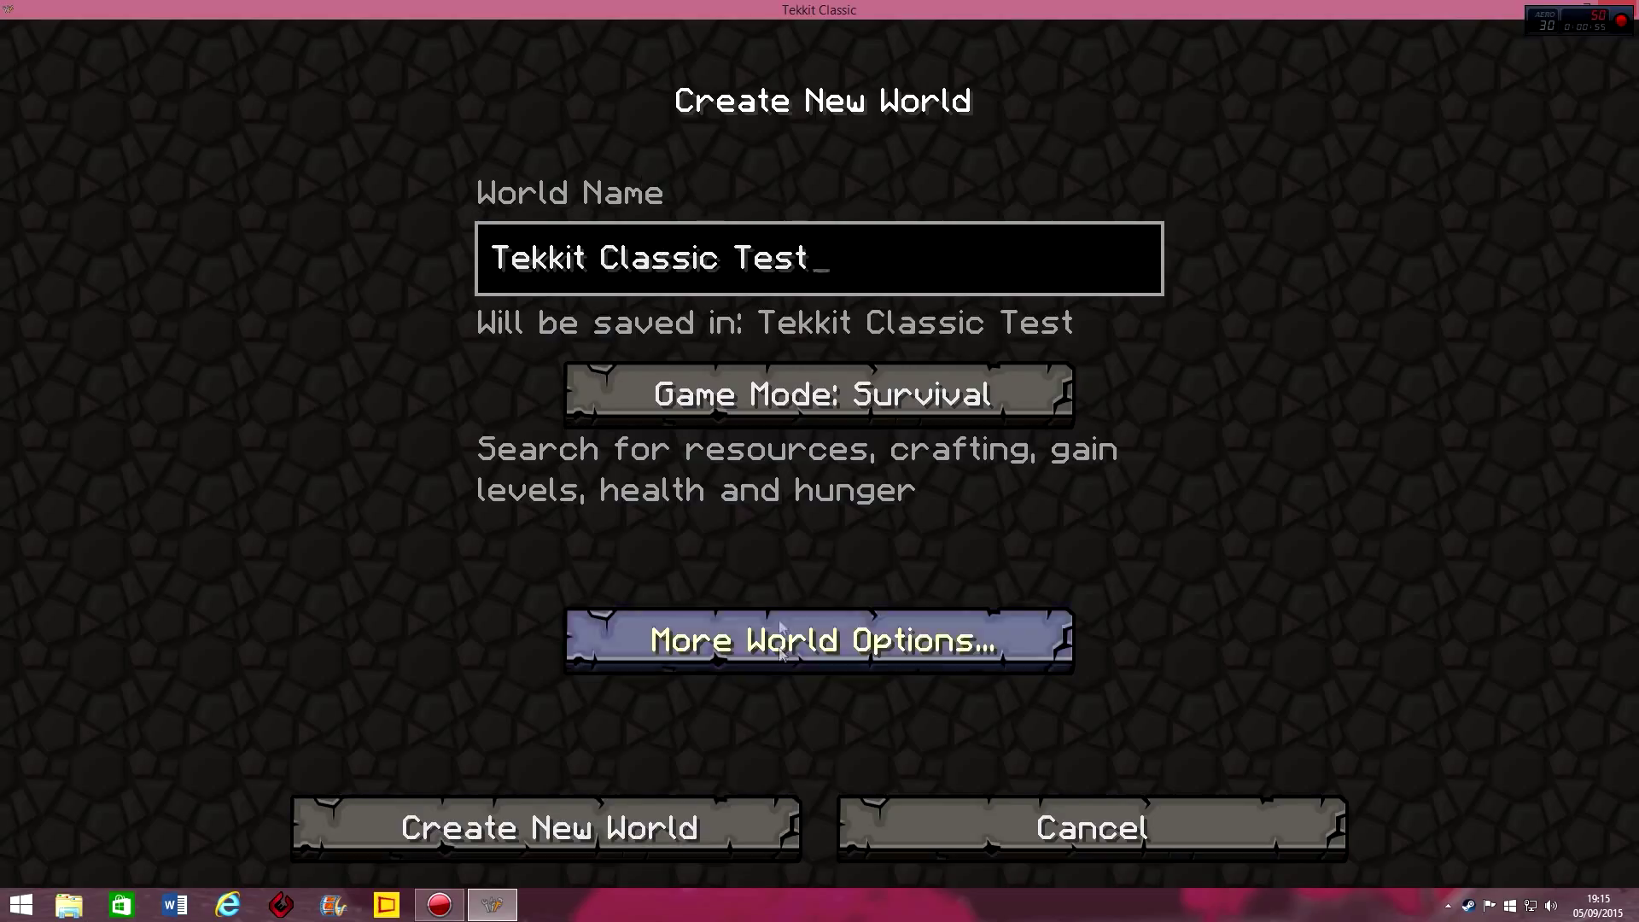
{"action": "left_click", "coordinate": [870, 641]}
{"action": "left_click", "coordinate": [854, 644]}
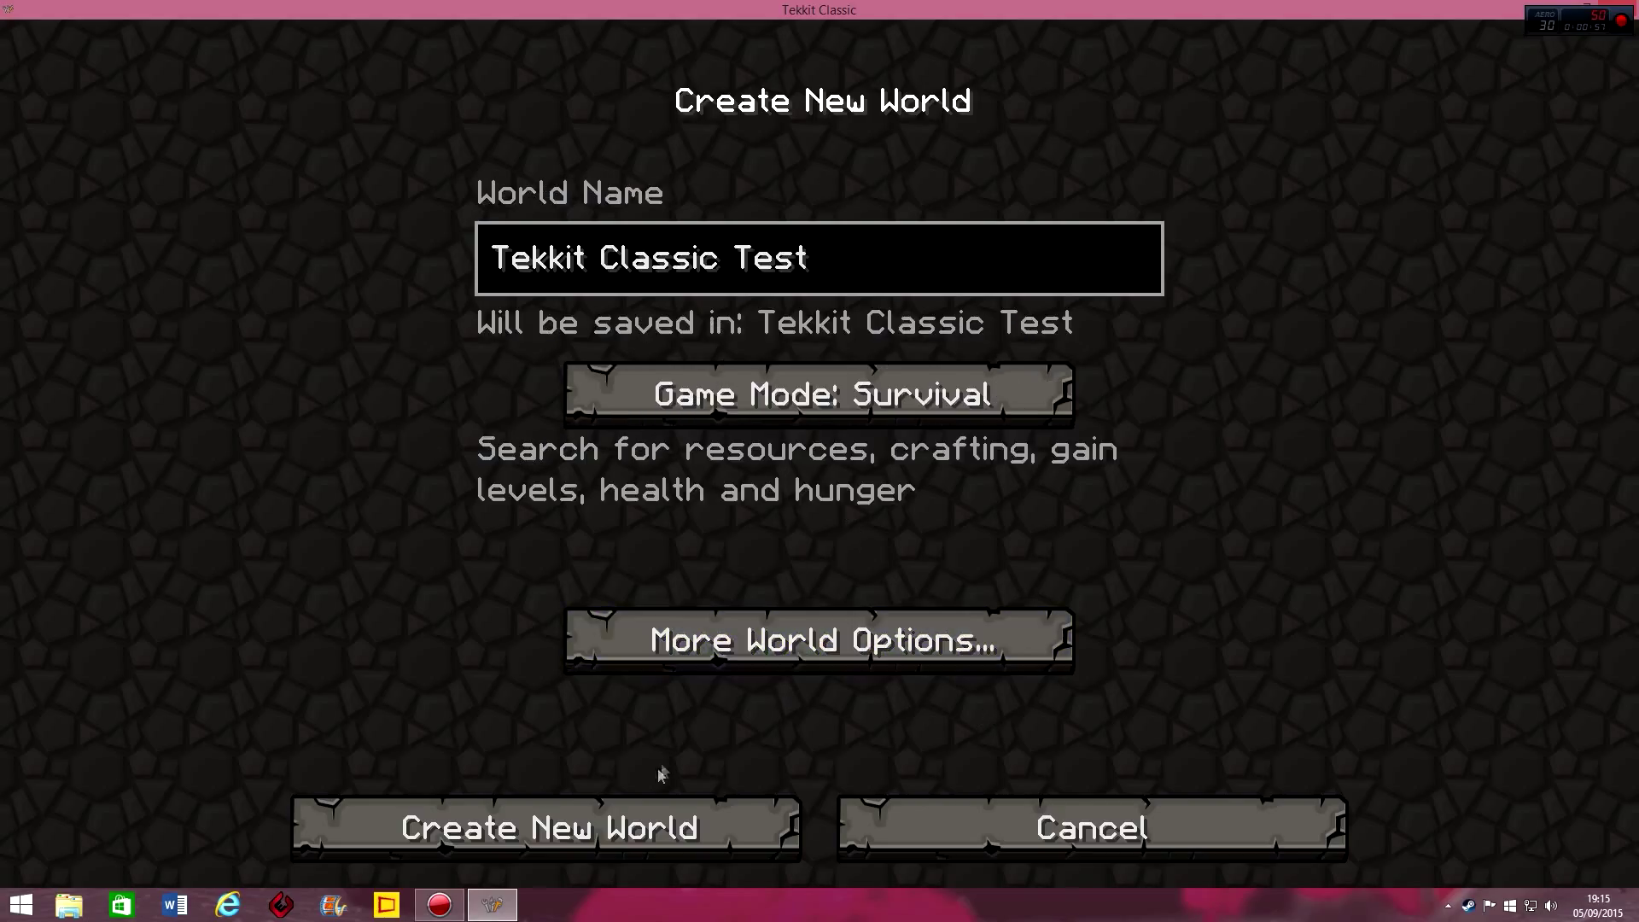
- Generate the Tekkit Classic Test world, walk forward across the meadow, then pause the game
{"action": "left_click", "coordinate": [649, 828]}
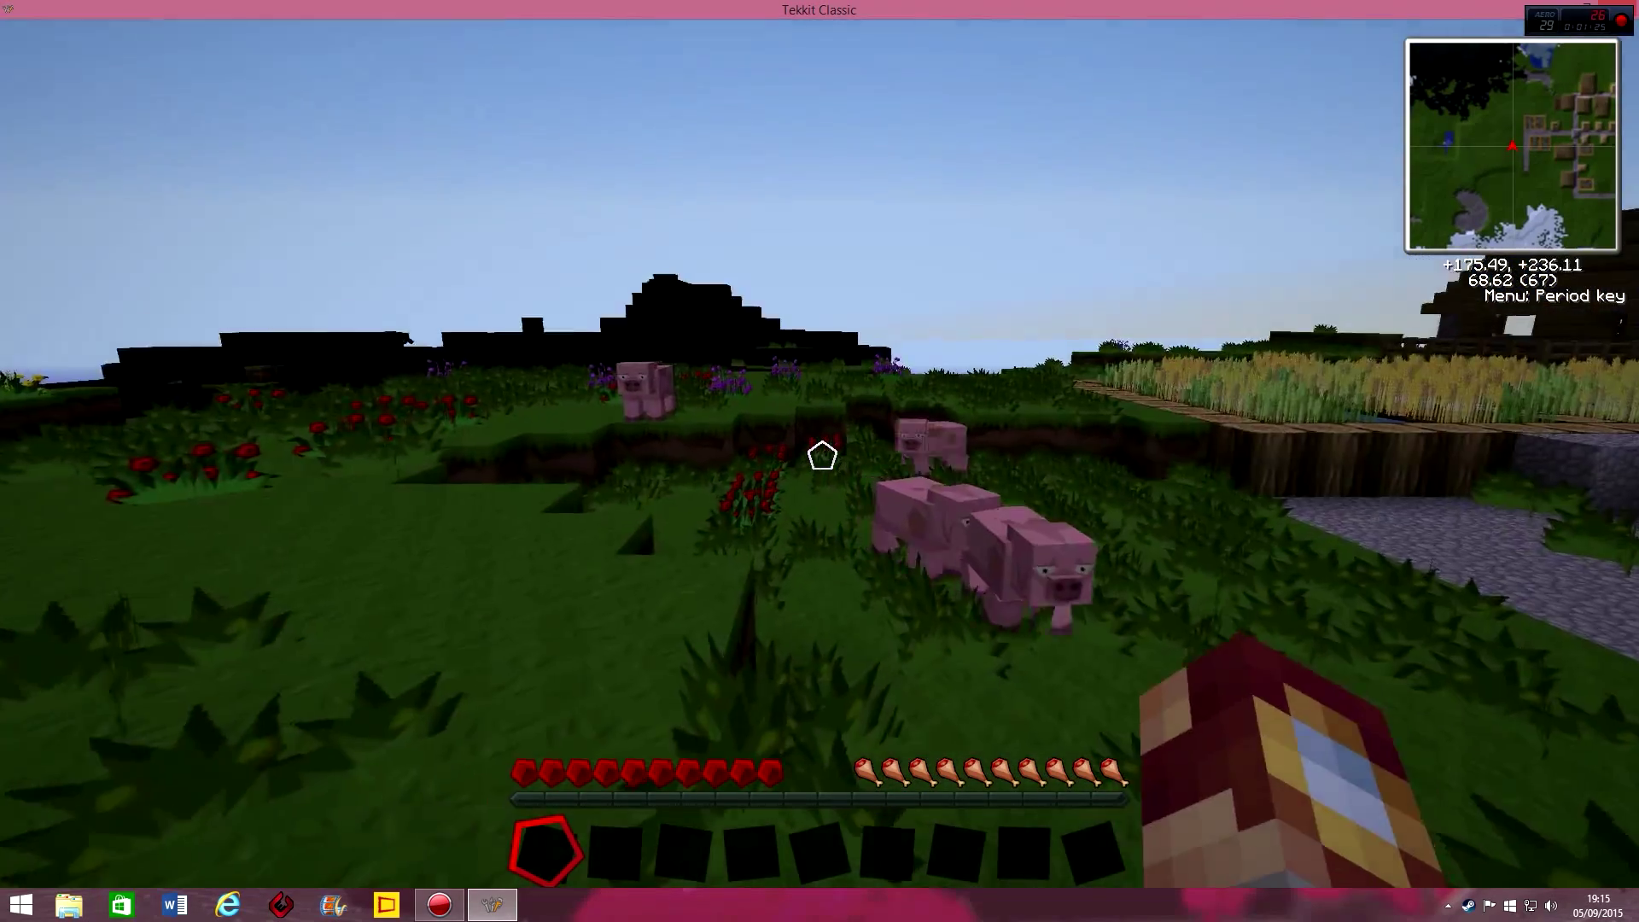
{"action": "mouse_move", "coordinate": [822, 455]}
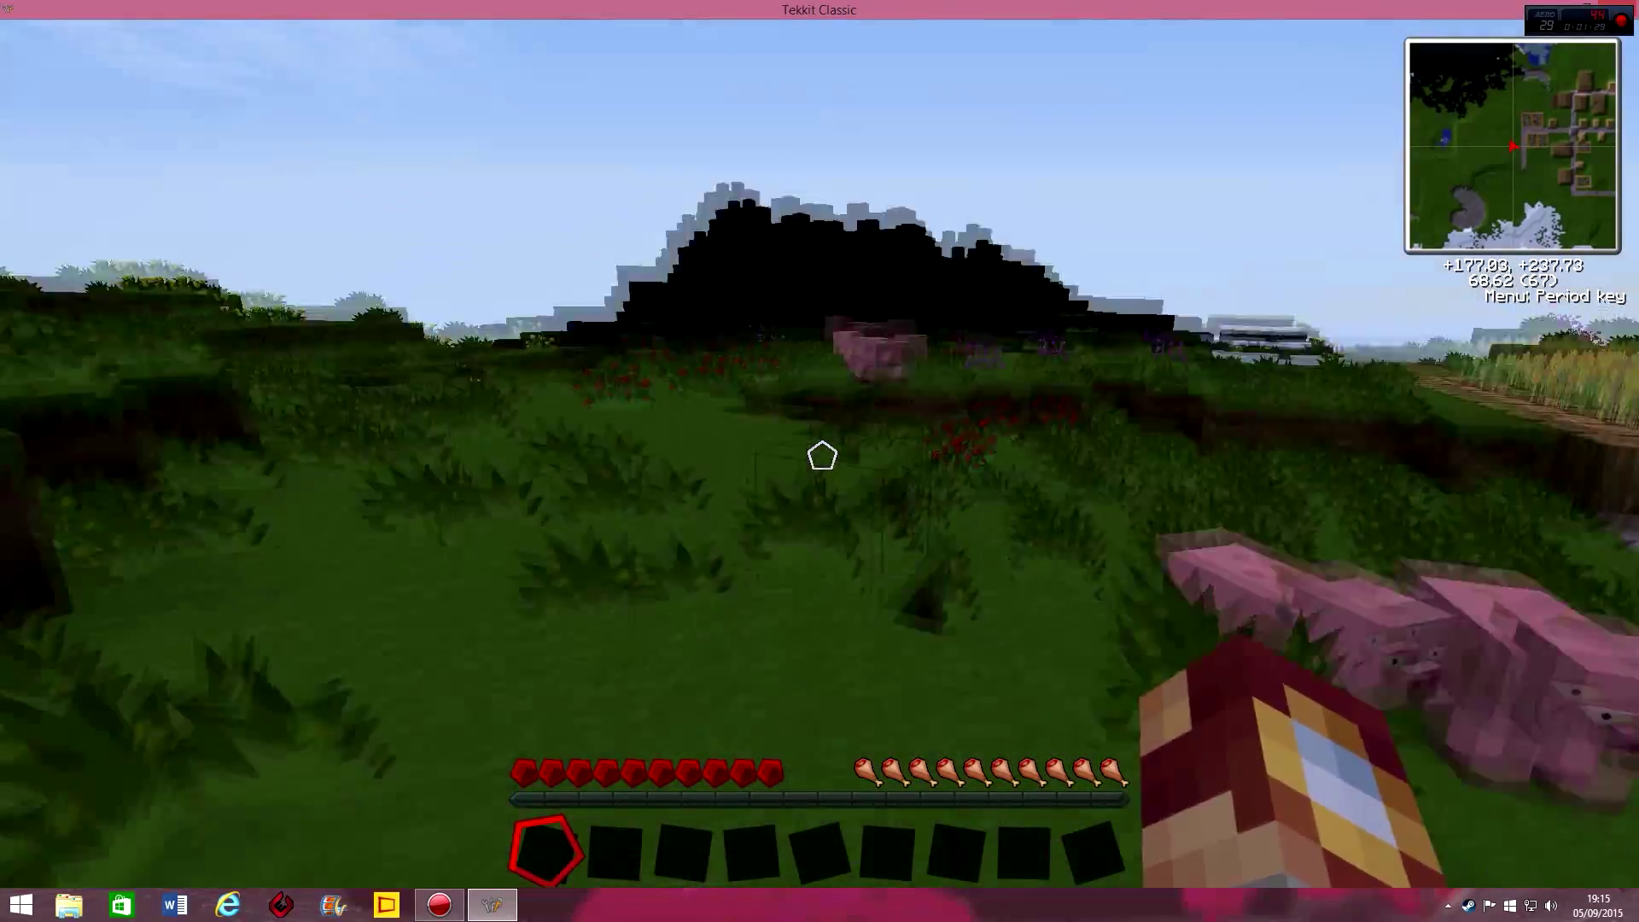
{"action": "key", "text": "w"}
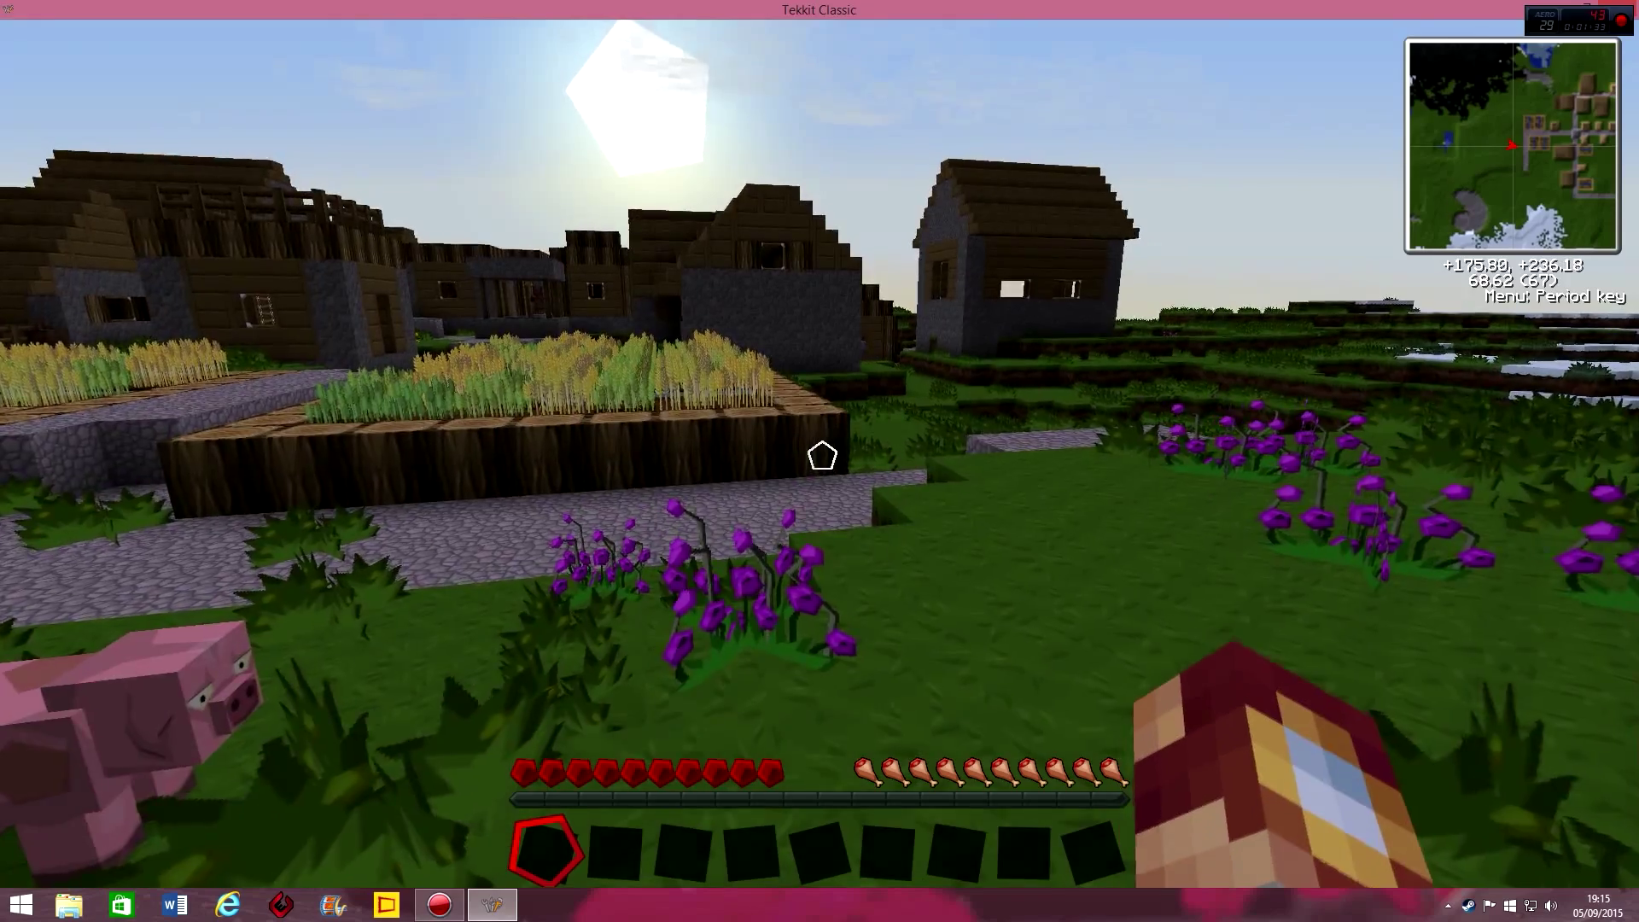
{"action": "key", "text": "Escape"}
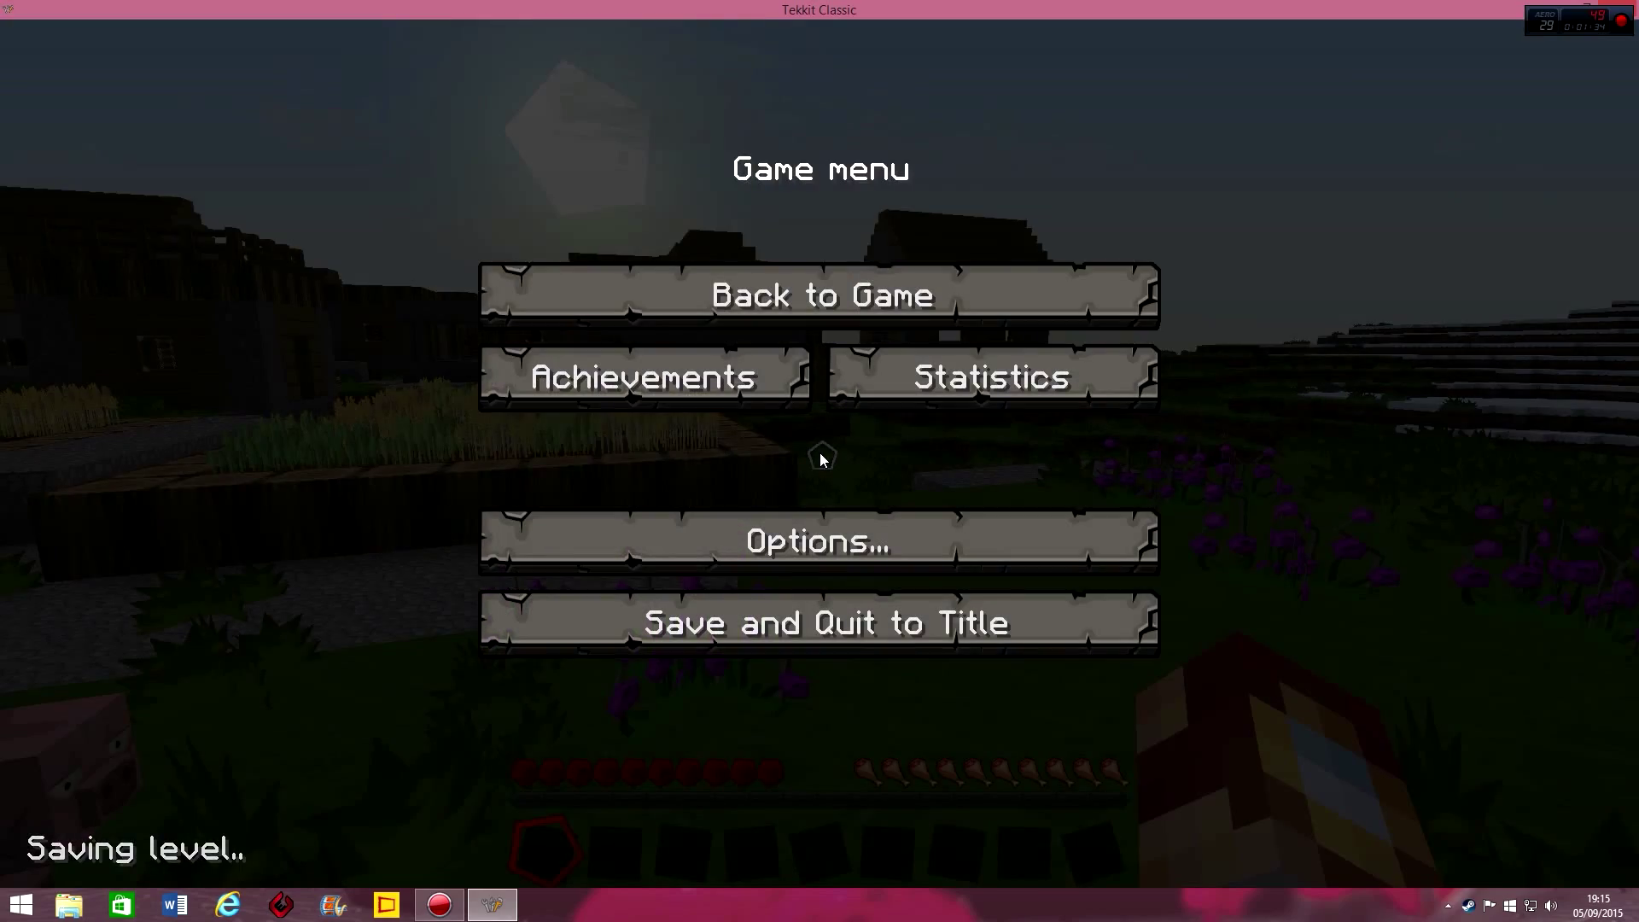
- Resume the game, open the inventory item browser, and page forward to around page 17
{"action": "left_click", "coordinate": [794, 273]}
{"action": "key", "text": "e"}
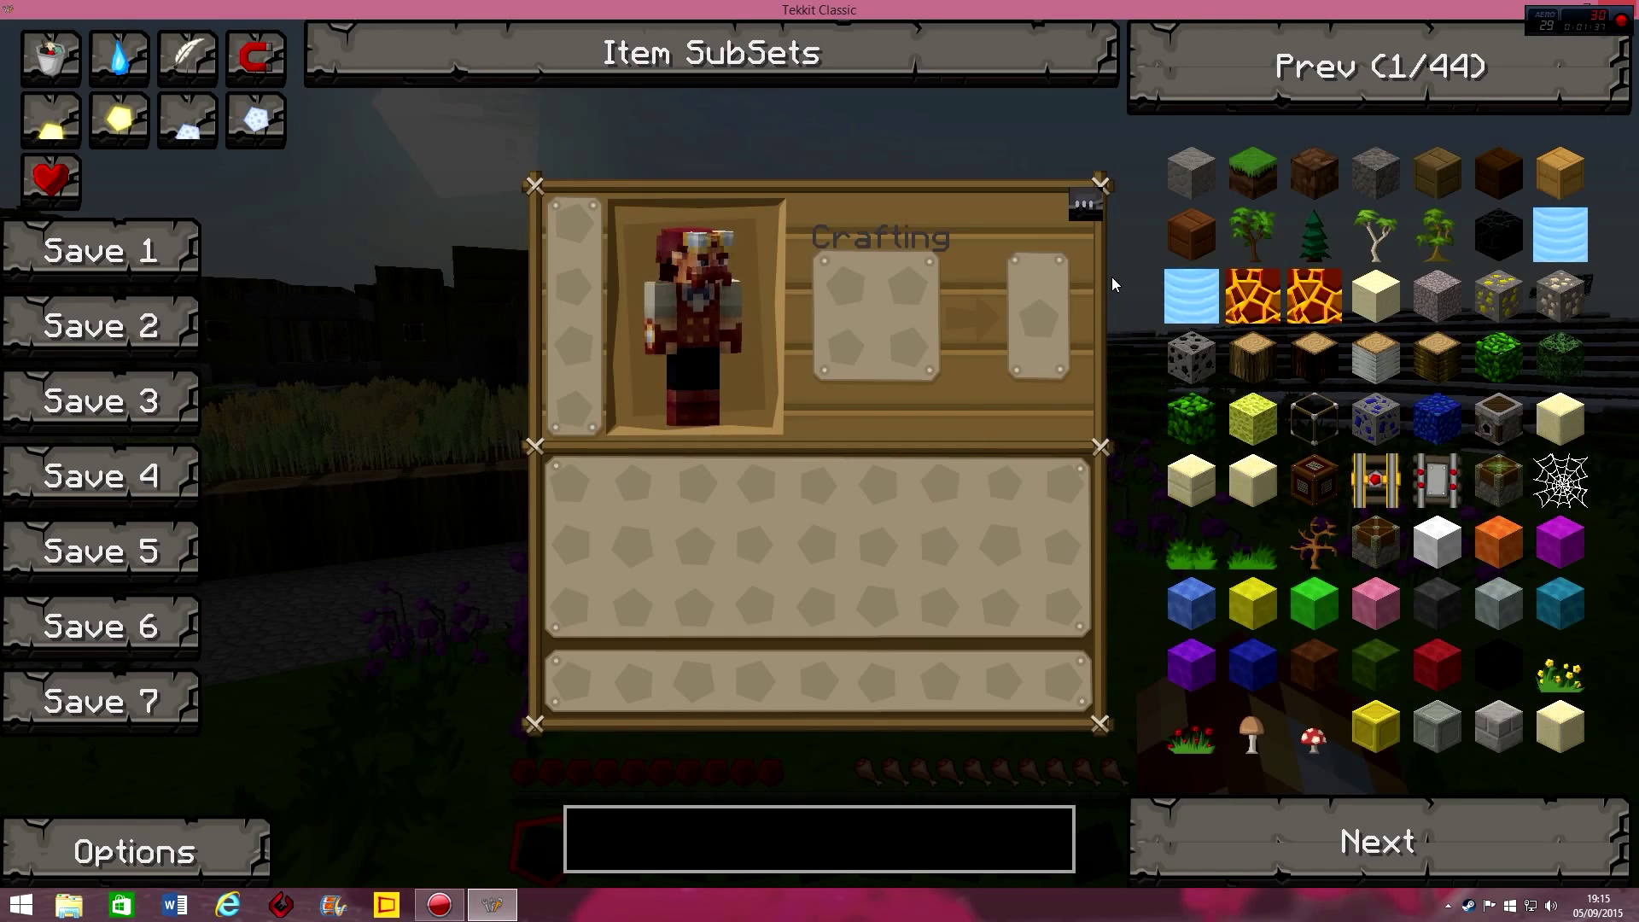
{"action": "left_click", "coordinate": [1376, 92]}
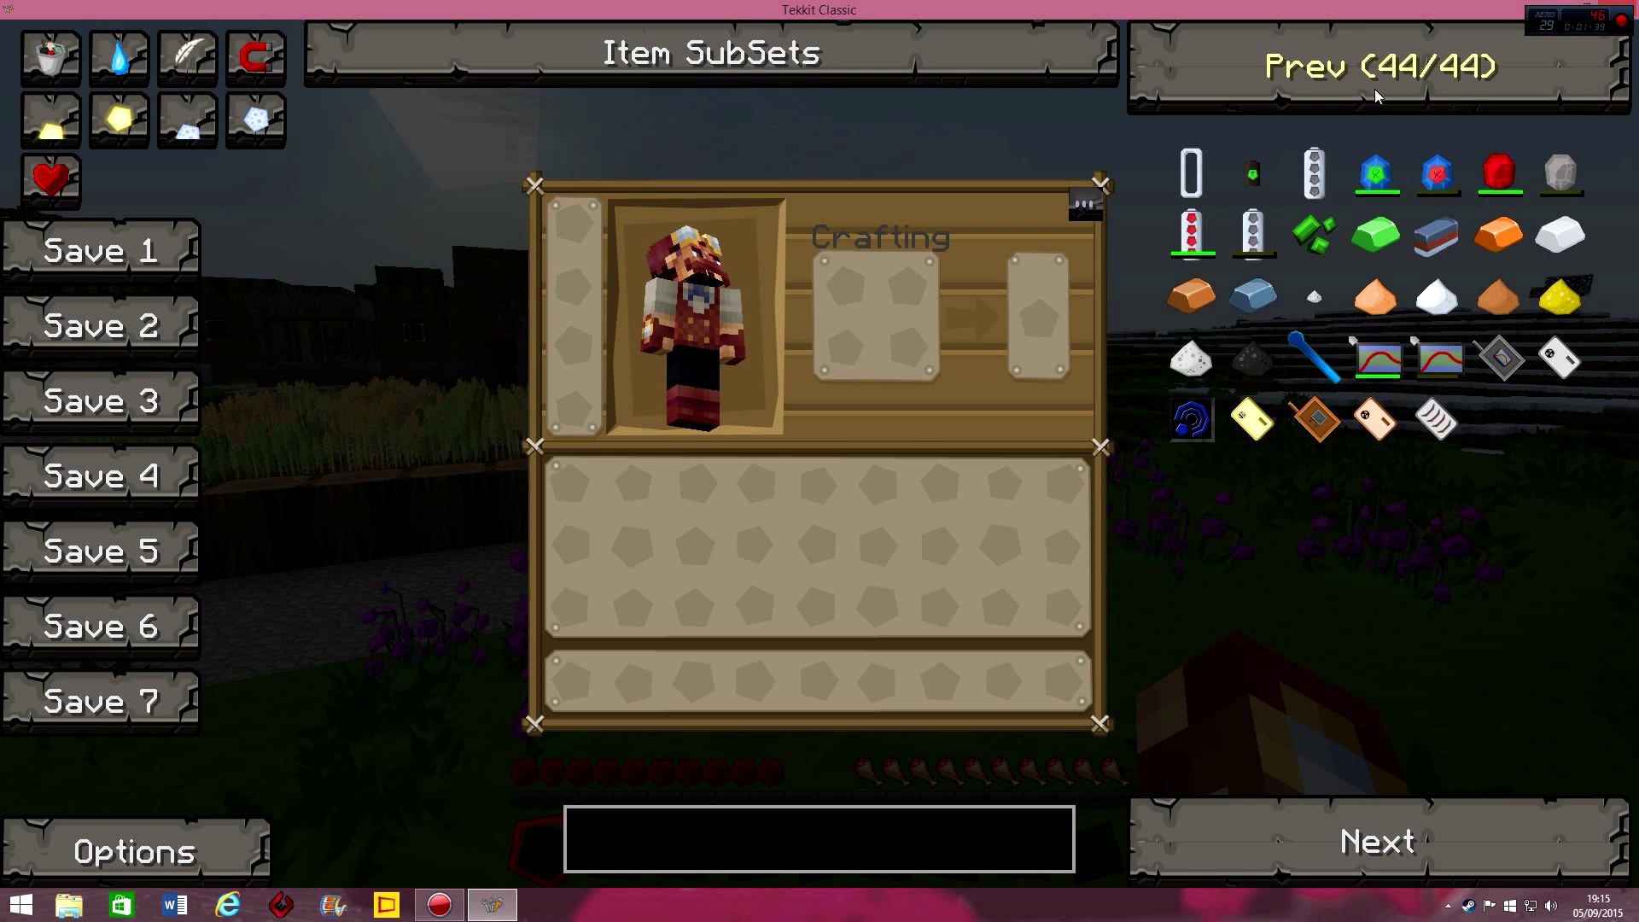
{"action": "left_click", "coordinate": [1339, 826]}
{"action": "left_click", "coordinate": [1349, 832]}
{"action": "left_click", "coordinate": [1349, 833]}
{"action": "left_click", "coordinate": [1349, 832]}
{"action": "left_click", "coordinate": [1302, 77]}
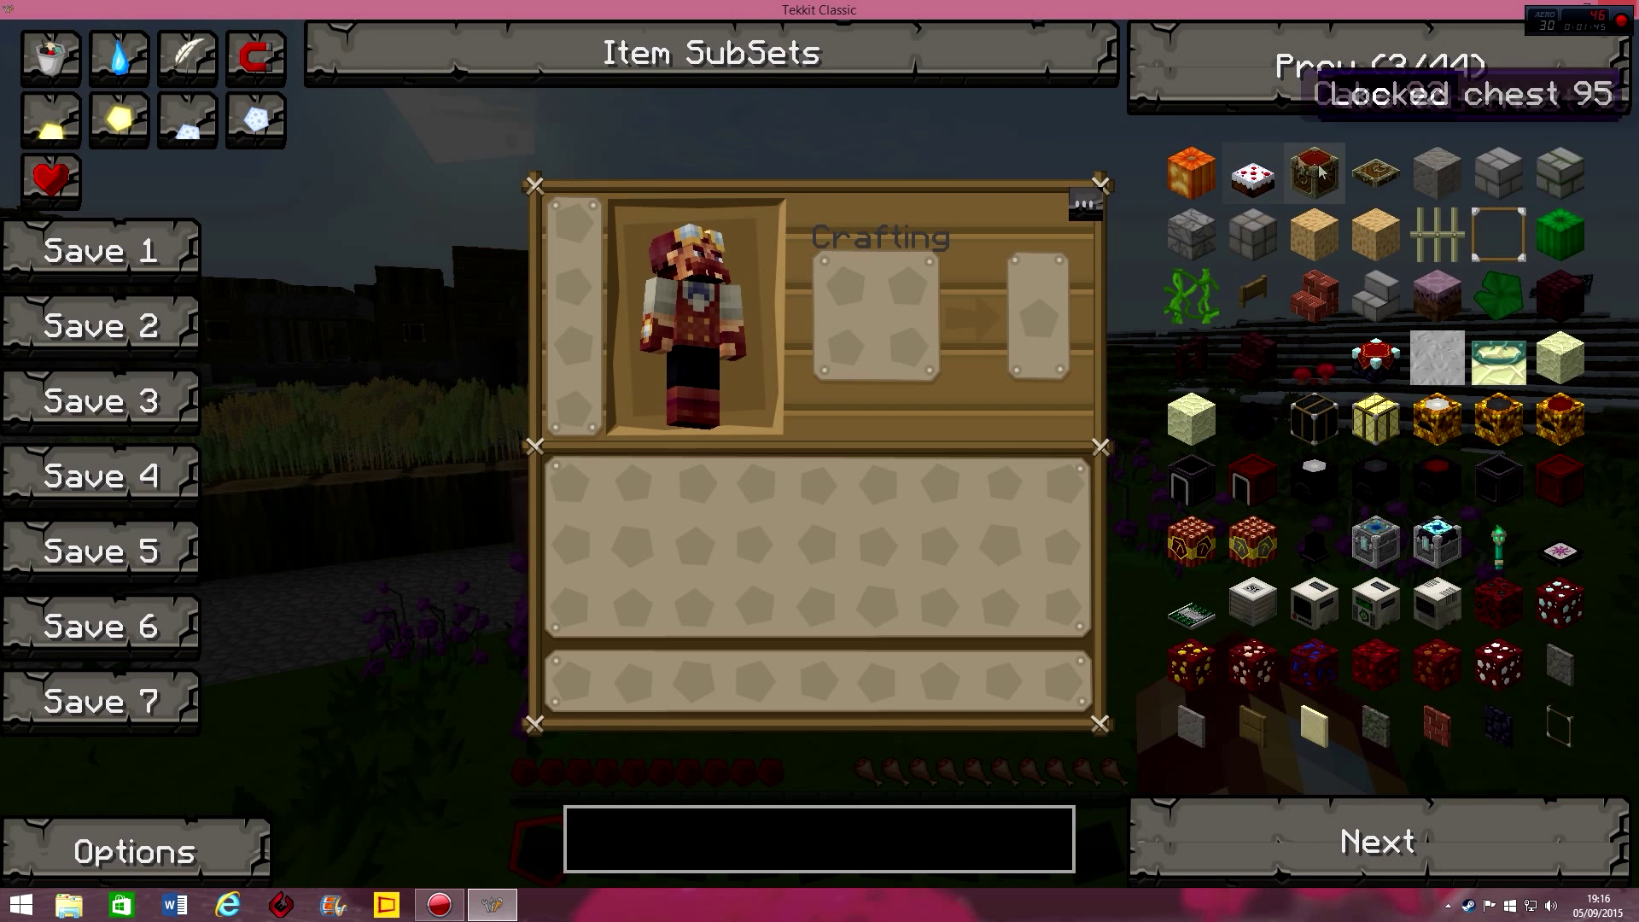
{"action": "left_click", "coordinate": [1349, 845]}
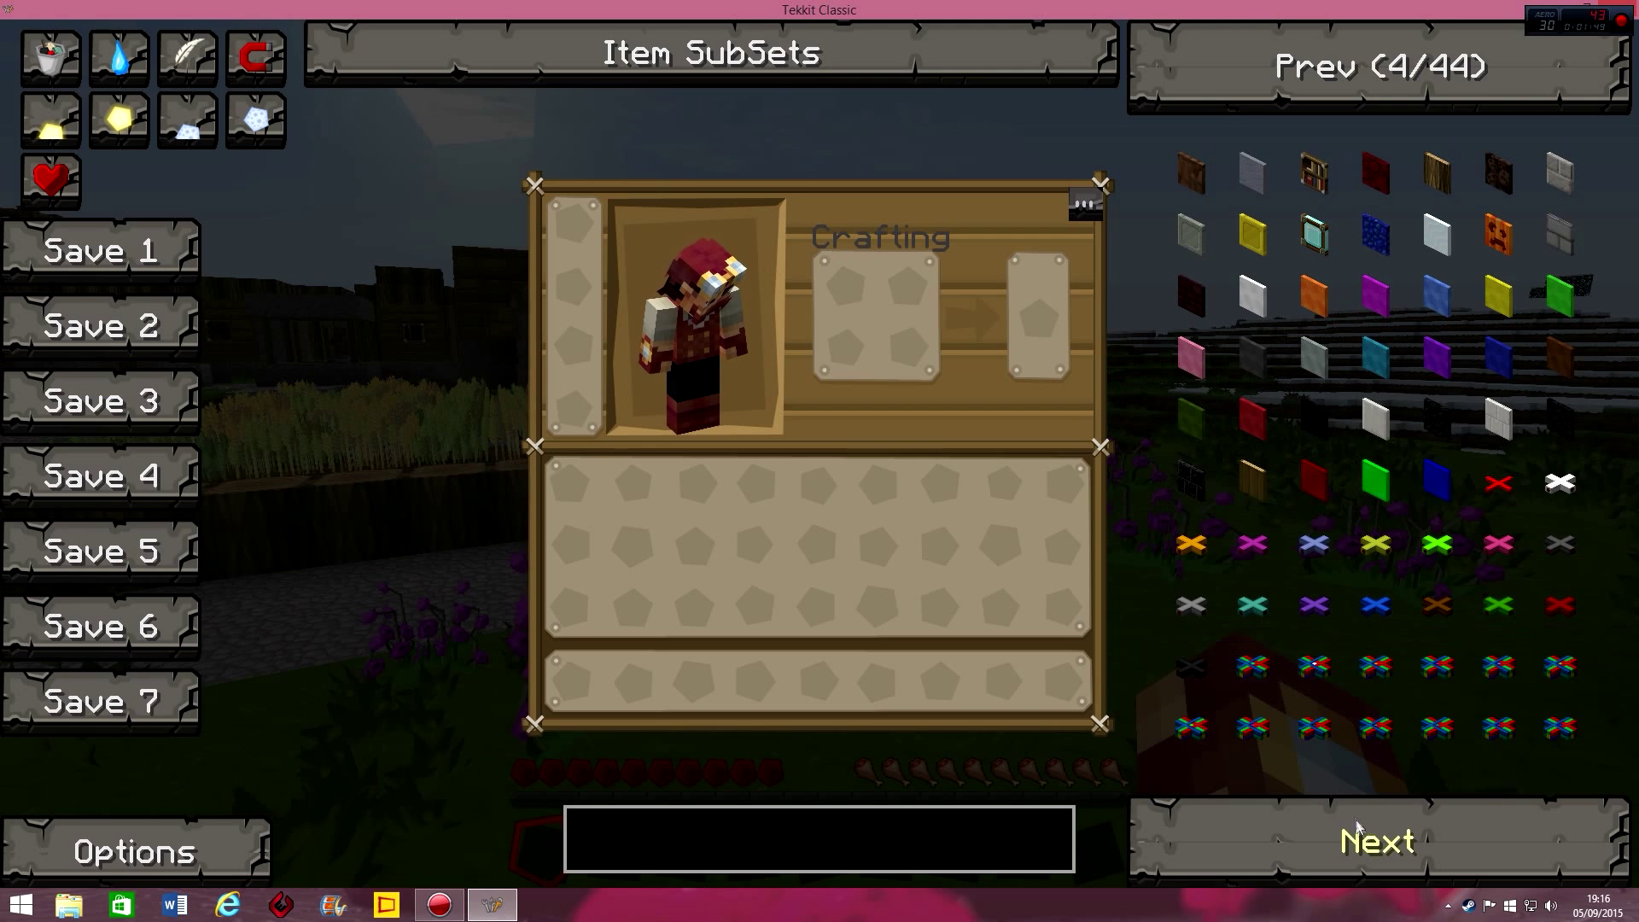
{"action": "left_click", "coordinate": [1366, 845]}
{"action": "left_click", "coordinate": [1367, 846]}
{"action": "left_click", "coordinate": [1366, 845]}
{"action": "left_click", "coordinate": [1365, 845]}
{"action": "left_click", "coordinate": [1366, 846]}
{"action": "left_click", "coordinate": [1365, 845]}
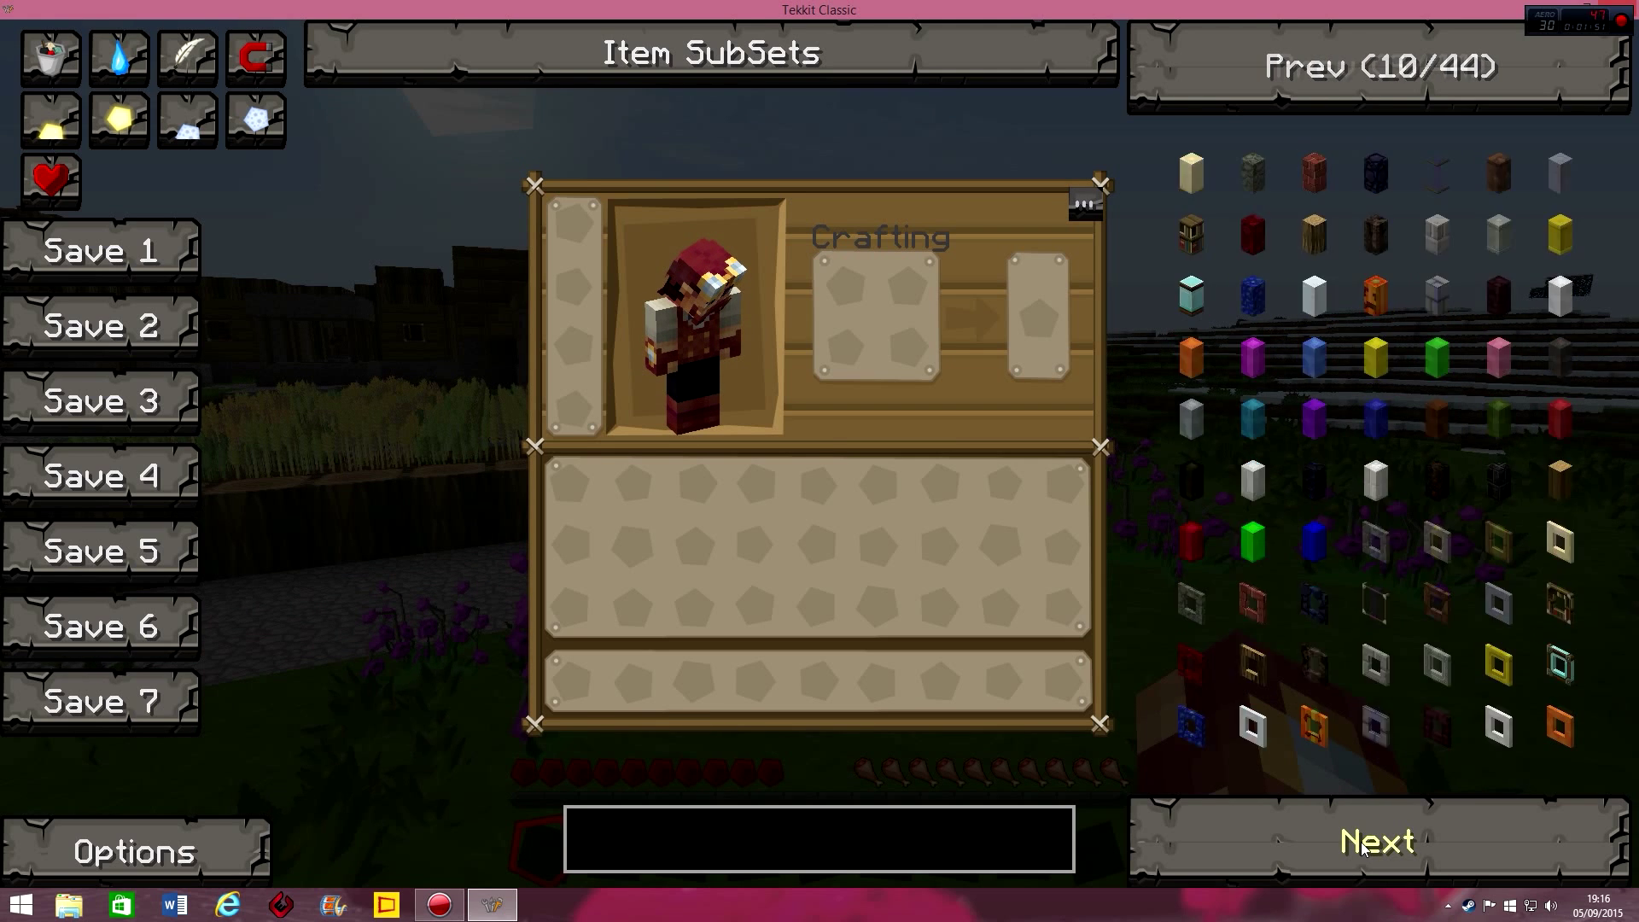
{"action": "left_click", "coordinate": [1364, 845]}
{"action": "left_click", "coordinate": [1363, 846]}
{"action": "left_click", "coordinate": [1364, 846]}
{"action": "left_click", "coordinate": [1363, 845]}
{"action": "left_click", "coordinate": [1361, 845]}
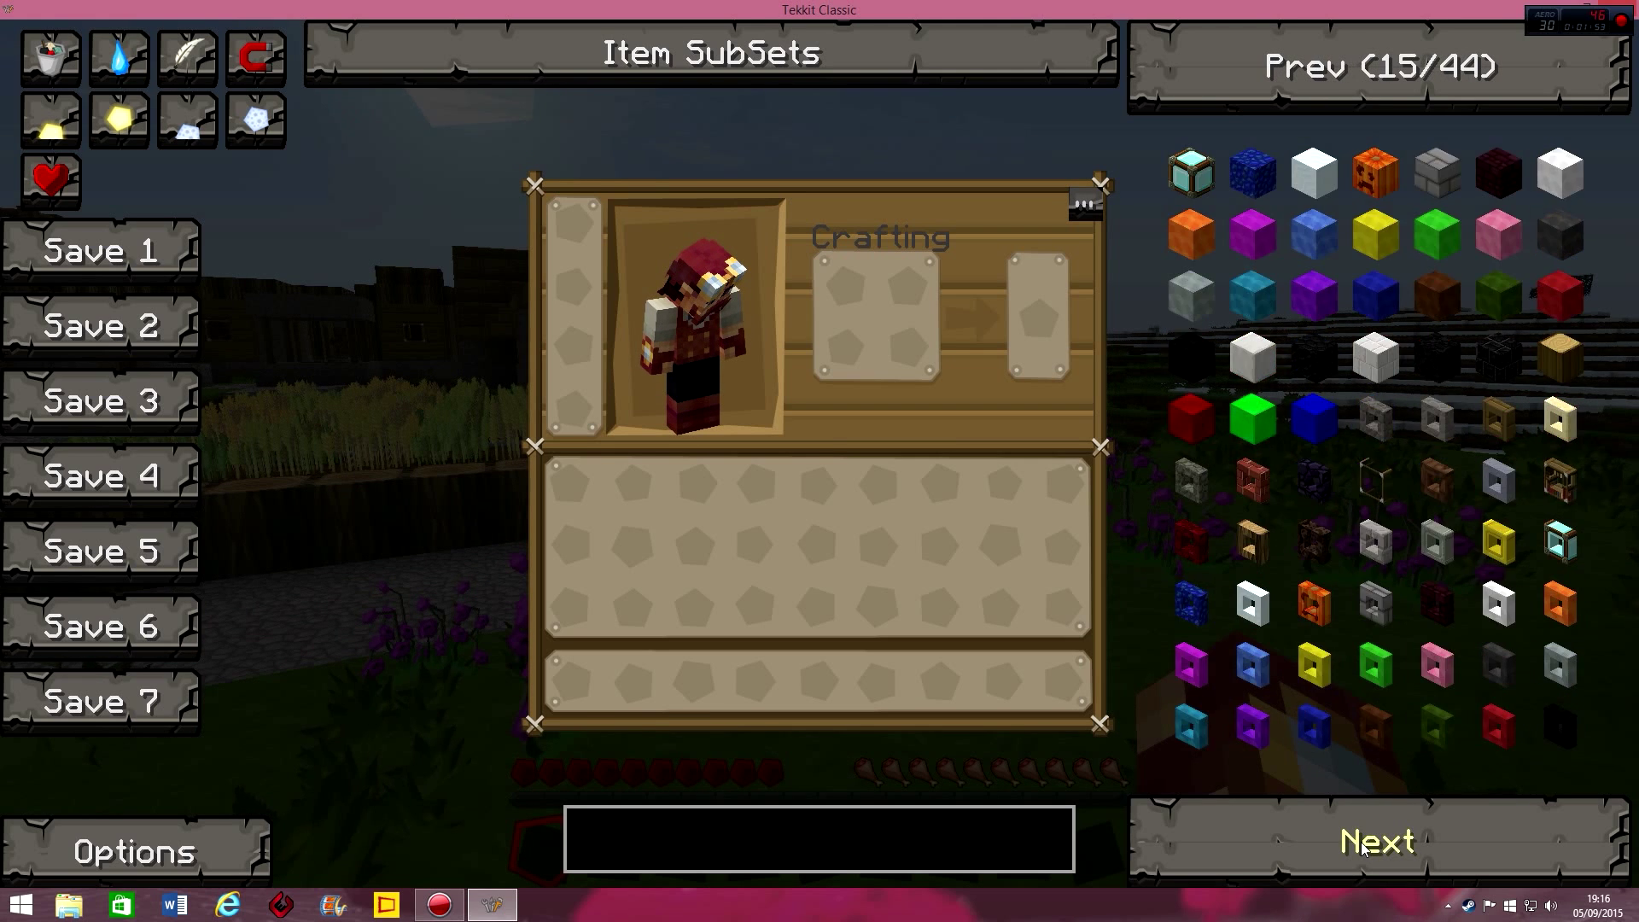
{"action": "left_click", "coordinate": [1360, 845]}
{"action": "left_click", "coordinate": [1357, 845]}
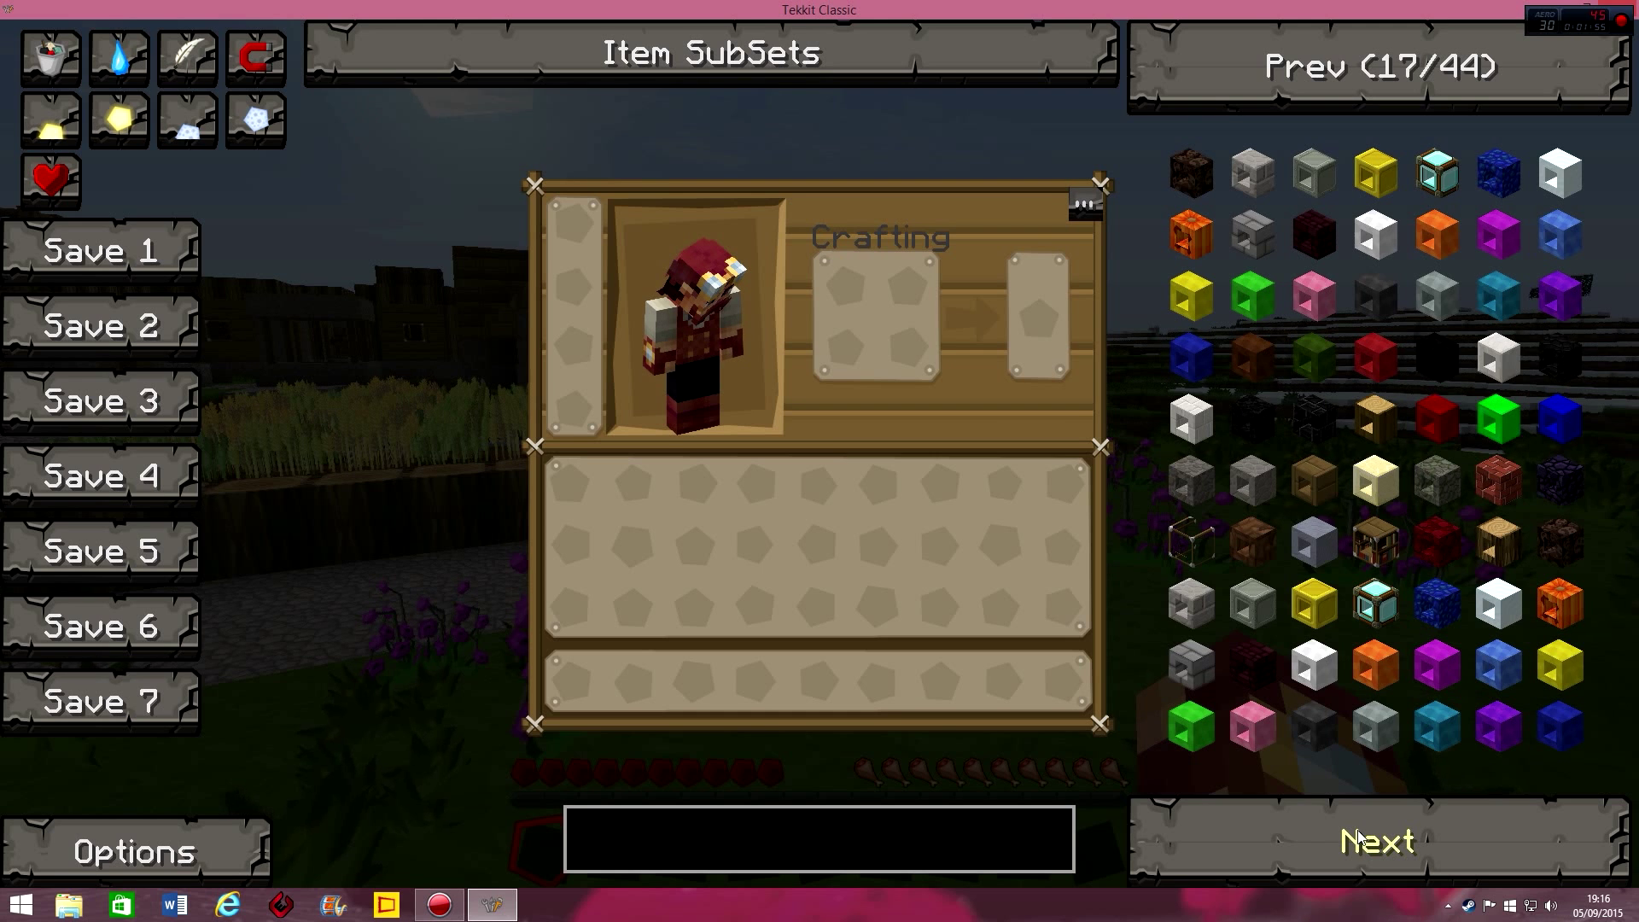
- Page on to page 31 and take a 64-block stack of the radiation-marked block
{"action": "left_click", "coordinate": [1357, 841]}
{"action": "left_click", "coordinate": [1357, 841]}
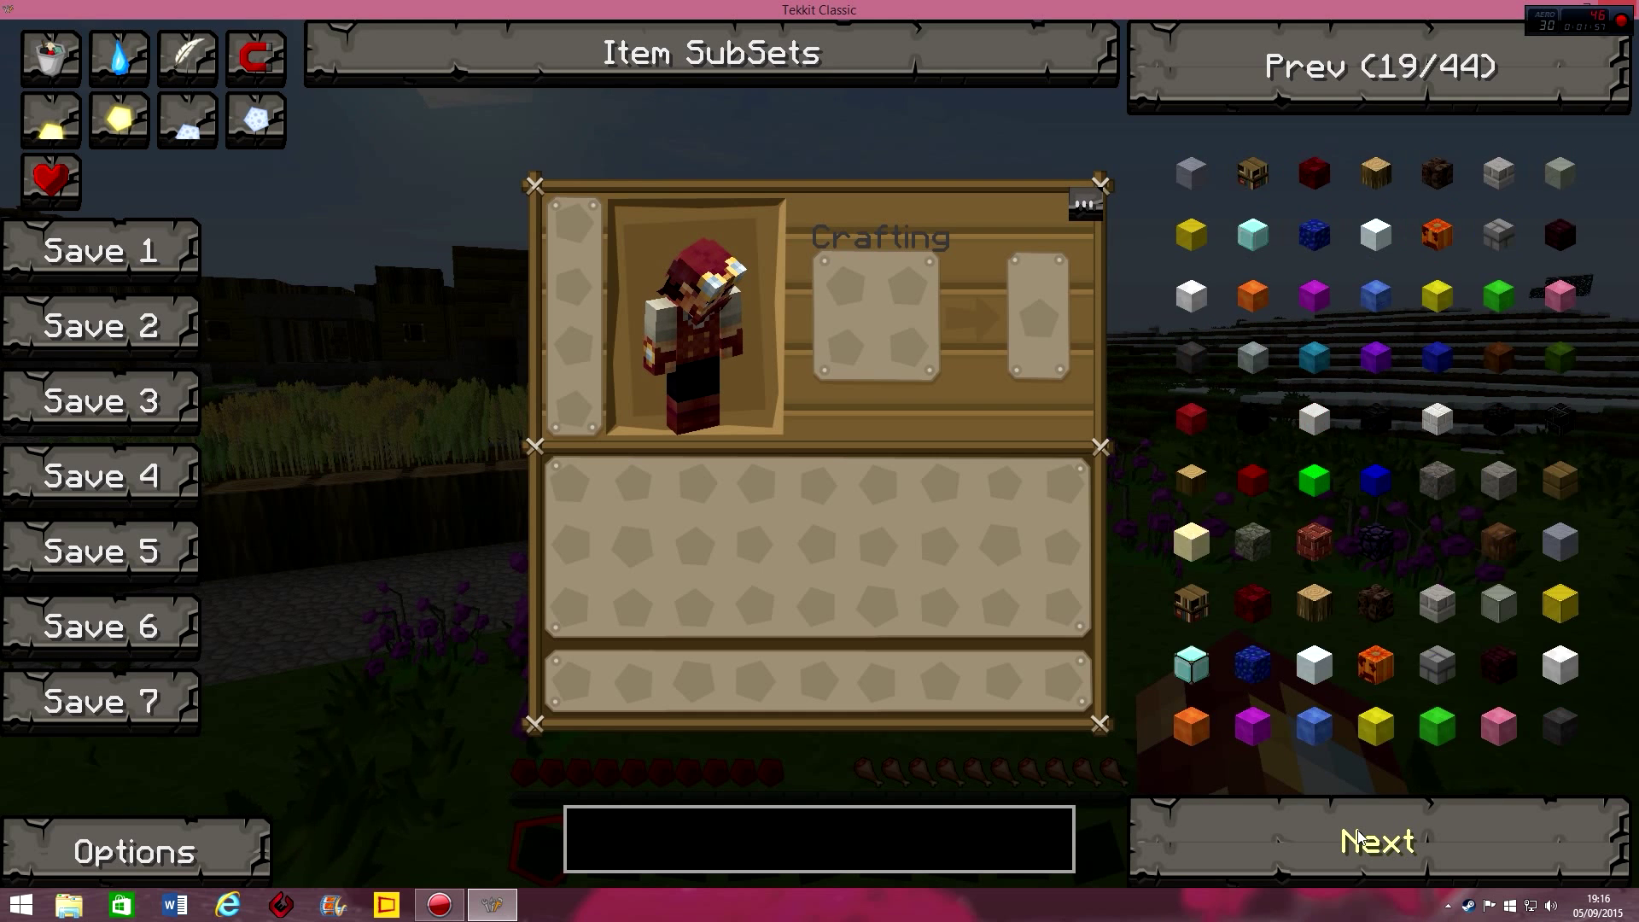
{"action": "left_click", "coordinate": [1355, 841]}
{"action": "left_click", "coordinate": [1352, 841]}
{"action": "left_click", "coordinate": [1350, 841]}
{"action": "left_click", "coordinate": [1349, 841]}
{"action": "left_click", "coordinate": [1349, 841]}
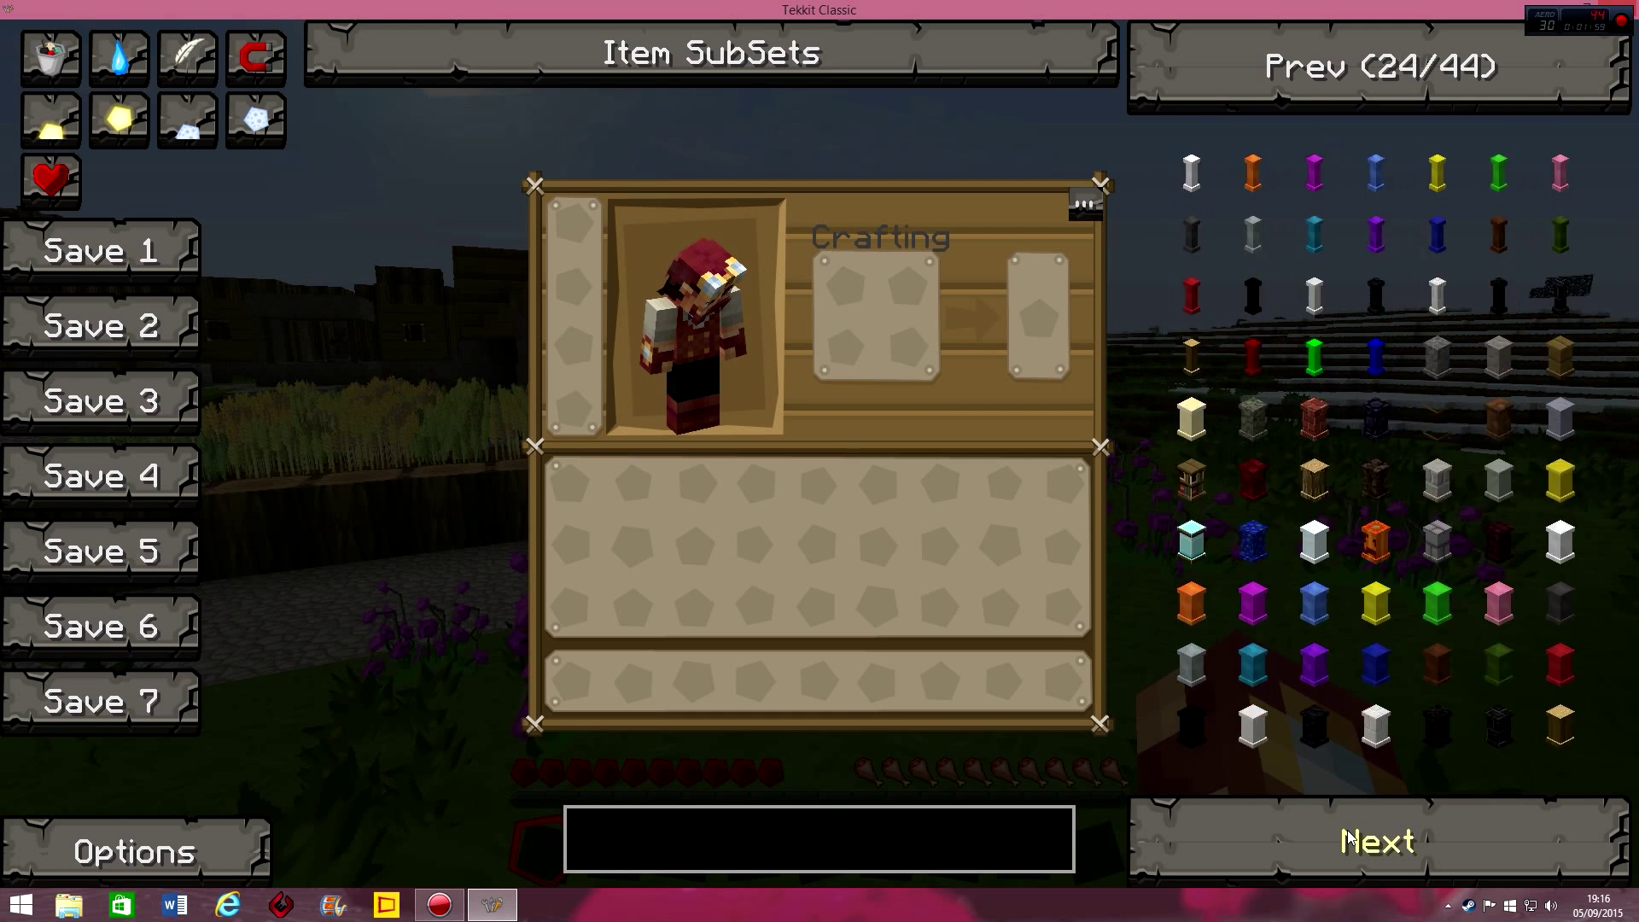
{"action": "left_click", "coordinate": [1349, 841]}
{"action": "left_click", "coordinate": [1349, 841]}
{"action": "left_click", "coordinate": [1349, 841]}
{"action": "left_click", "coordinate": [1349, 840]}
{"action": "left_click", "coordinate": [1347, 822]}
{"action": "left_click", "coordinate": [1347, 822]}
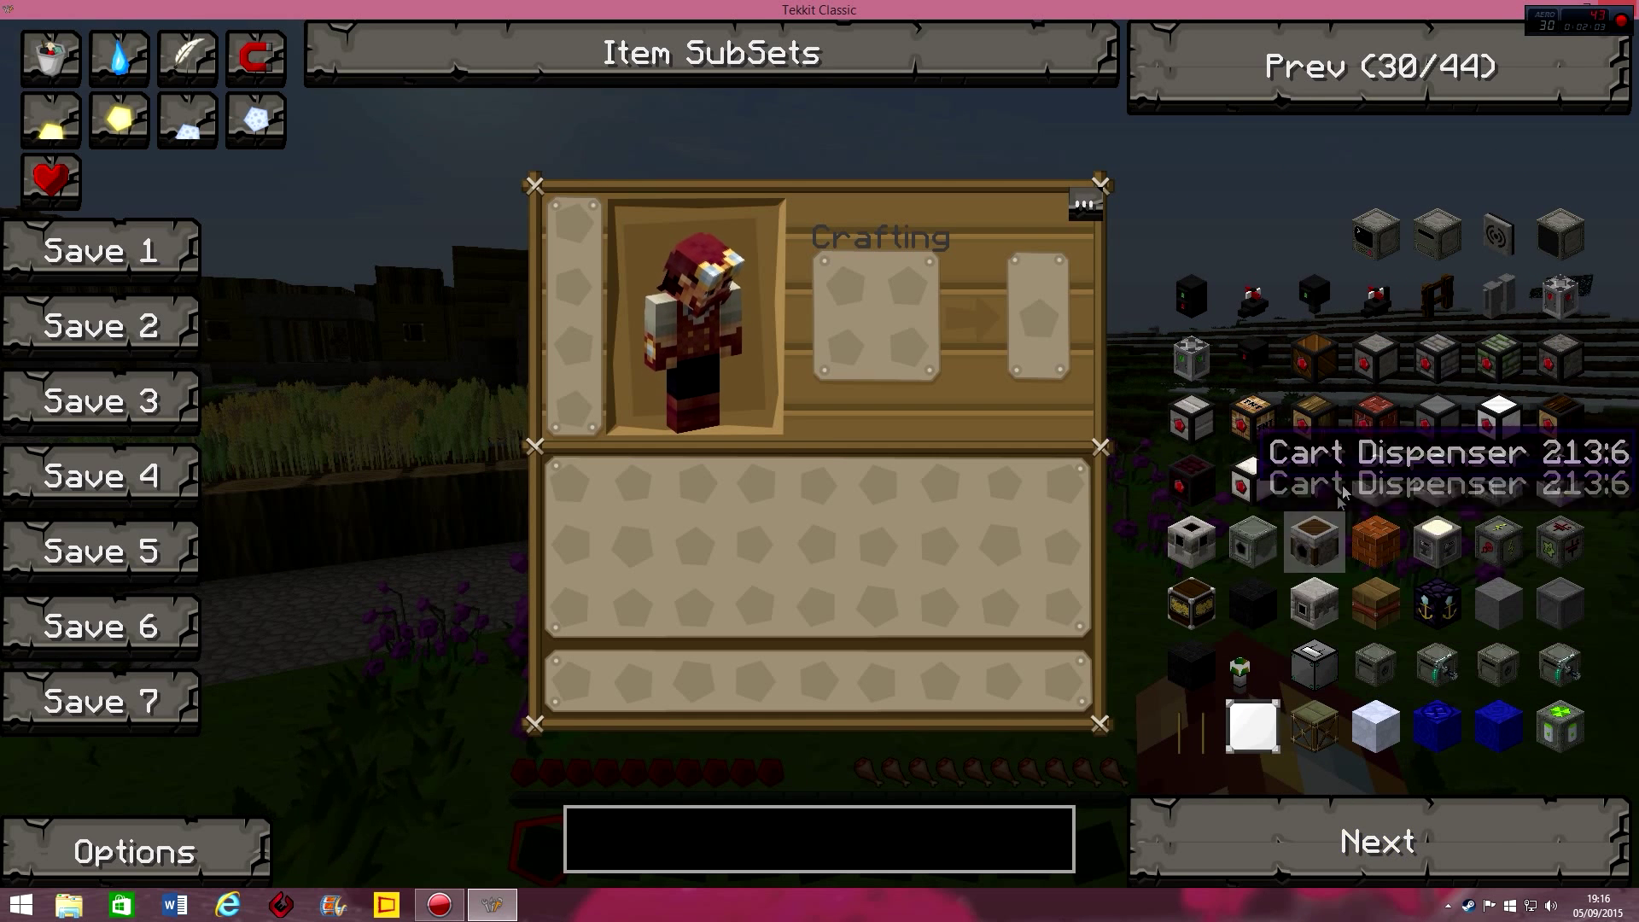
{"action": "left_click", "coordinate": [1347, 841]}
{"action": "left_click", "coordinate": [1315, 665]}
- Close the inventory and place a cluster of radiation-marked blocks on the grass ahead
{"action": "key", "text": "e"}
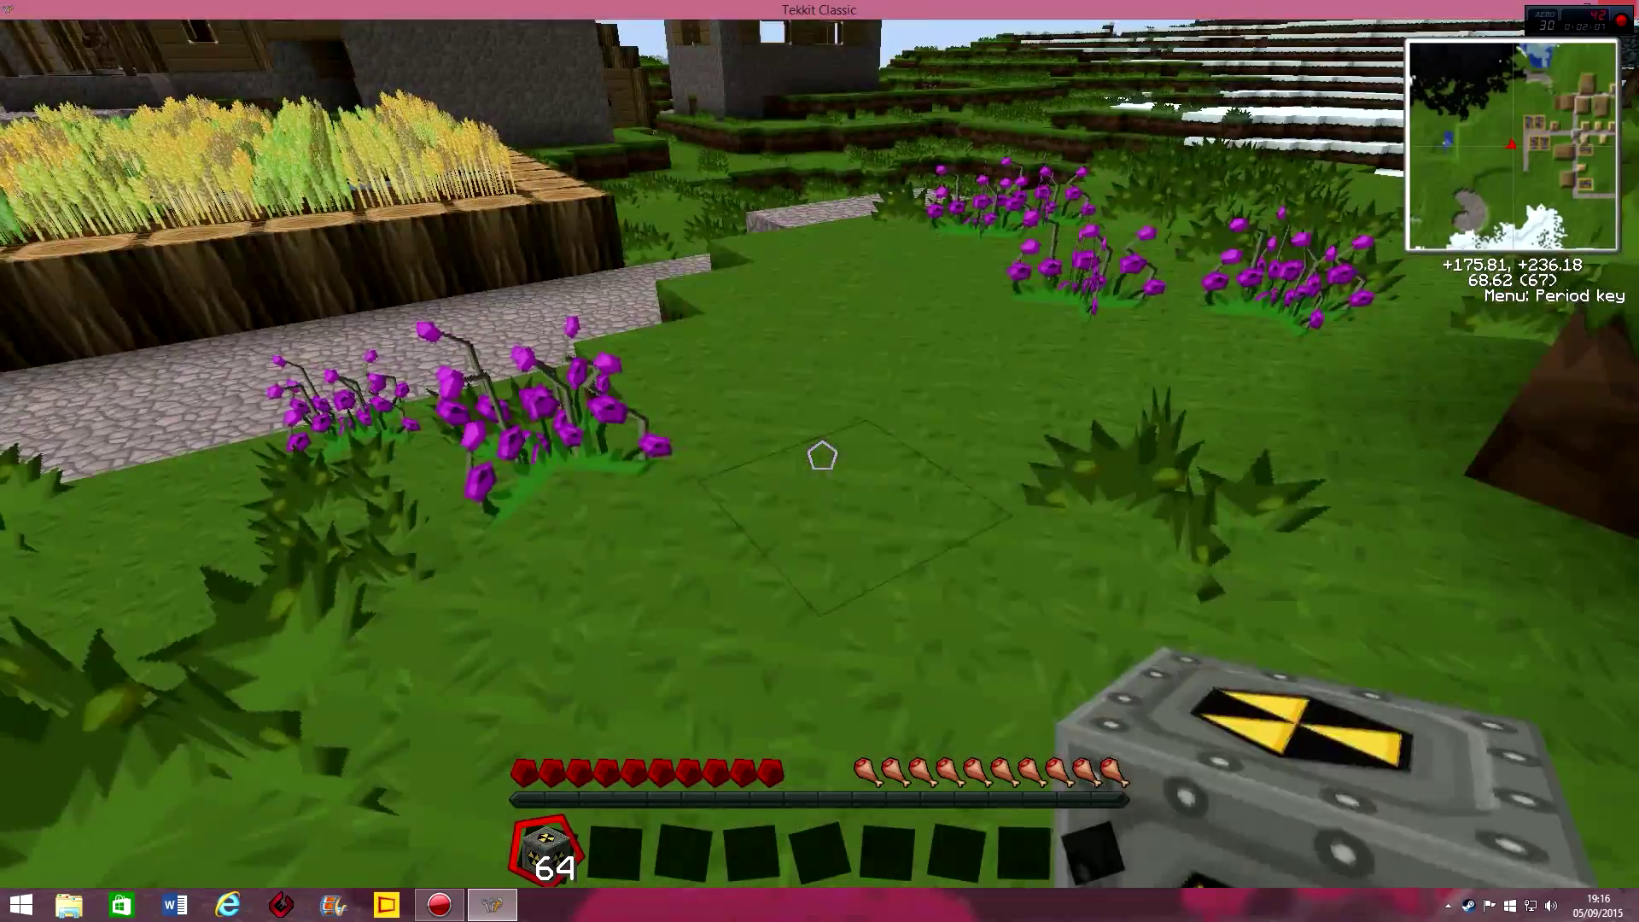
{"action": "right_click", "coordinate": [820, 457]}
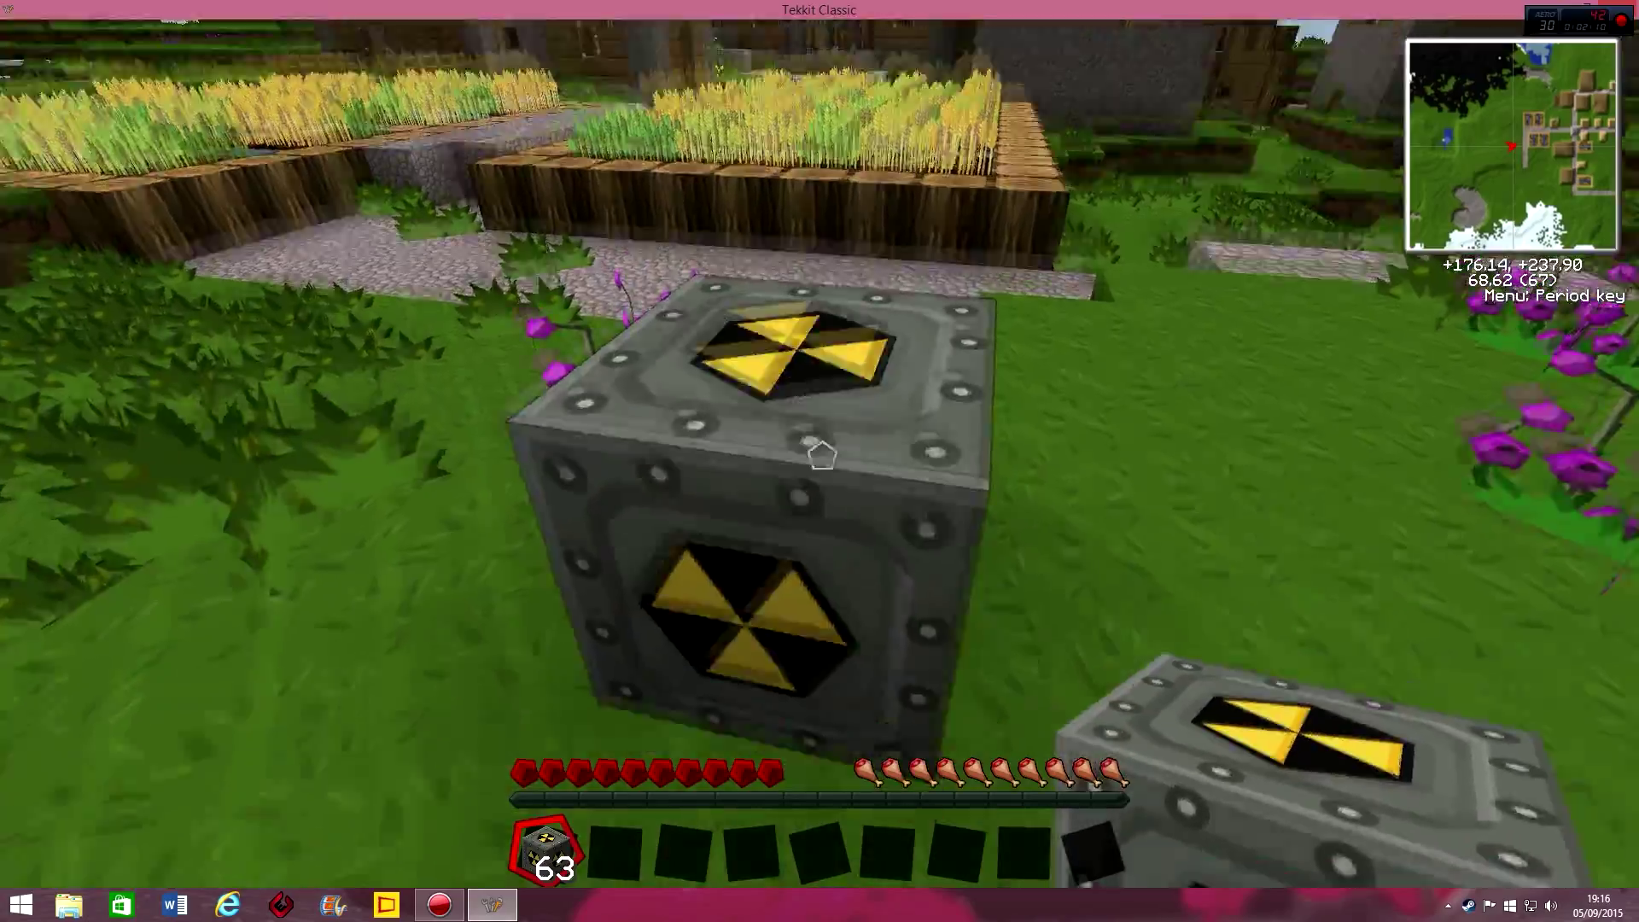
{"action": "right_click", "coordinate": [822, 455]}
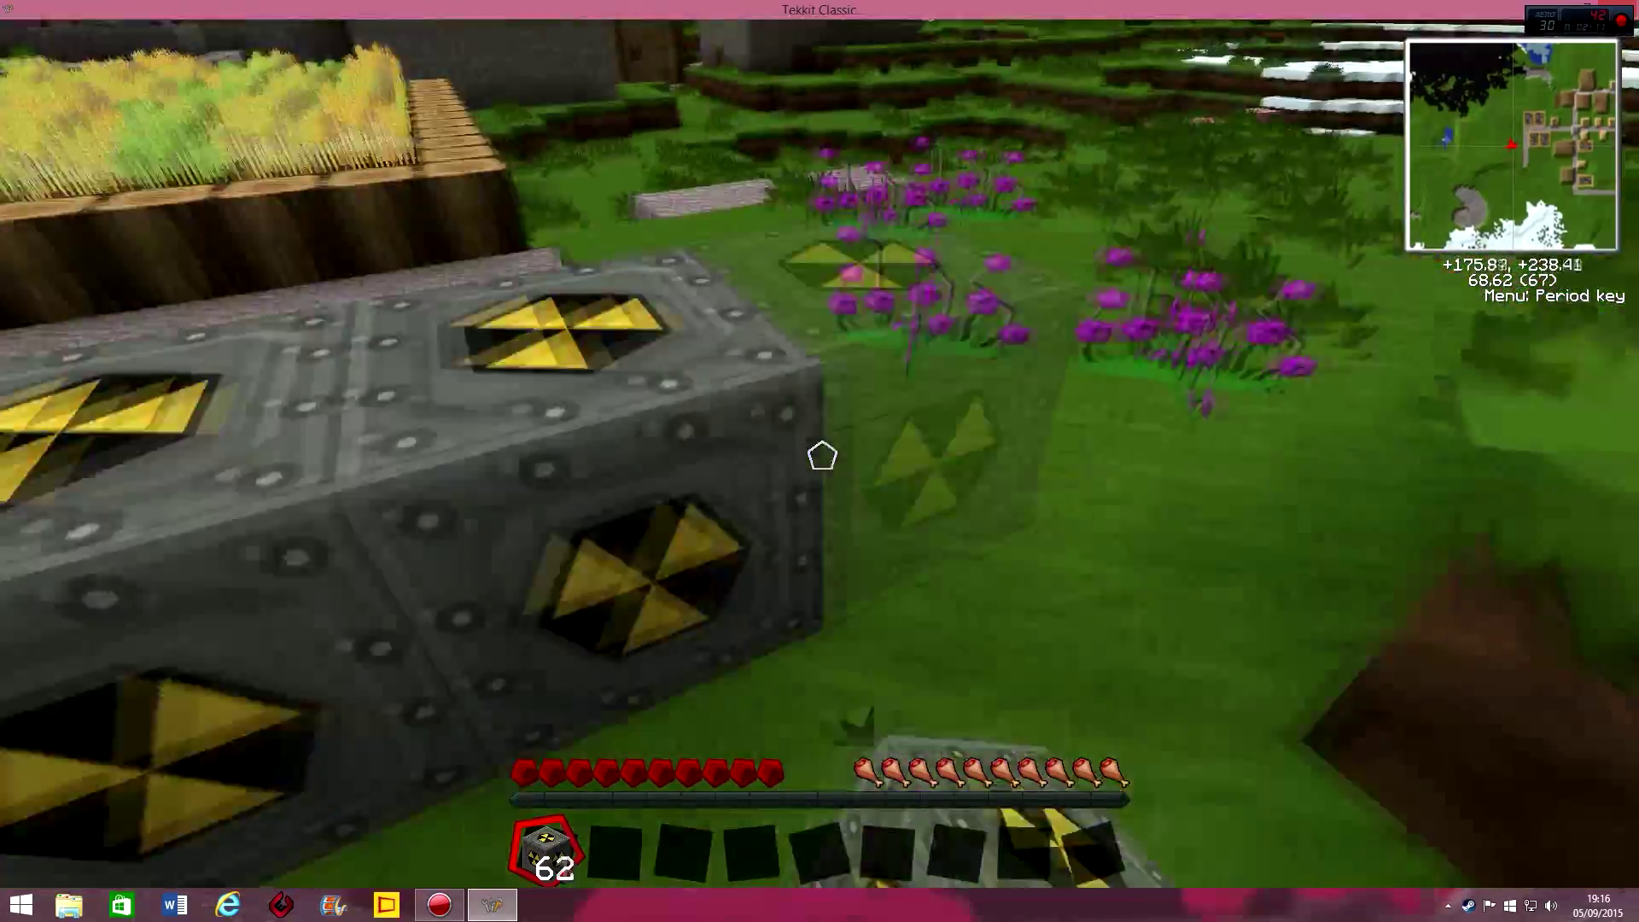
{"action": "right_click", "coordinate": [821, 455]}
{"action": "right_click", "coordinate": [821, 455]}
{"action": "right_click", "coordinate": [821, 455]}
- Walk around the block cluster and village farms to view the new block texture
{"action": "key", "text": "s"}
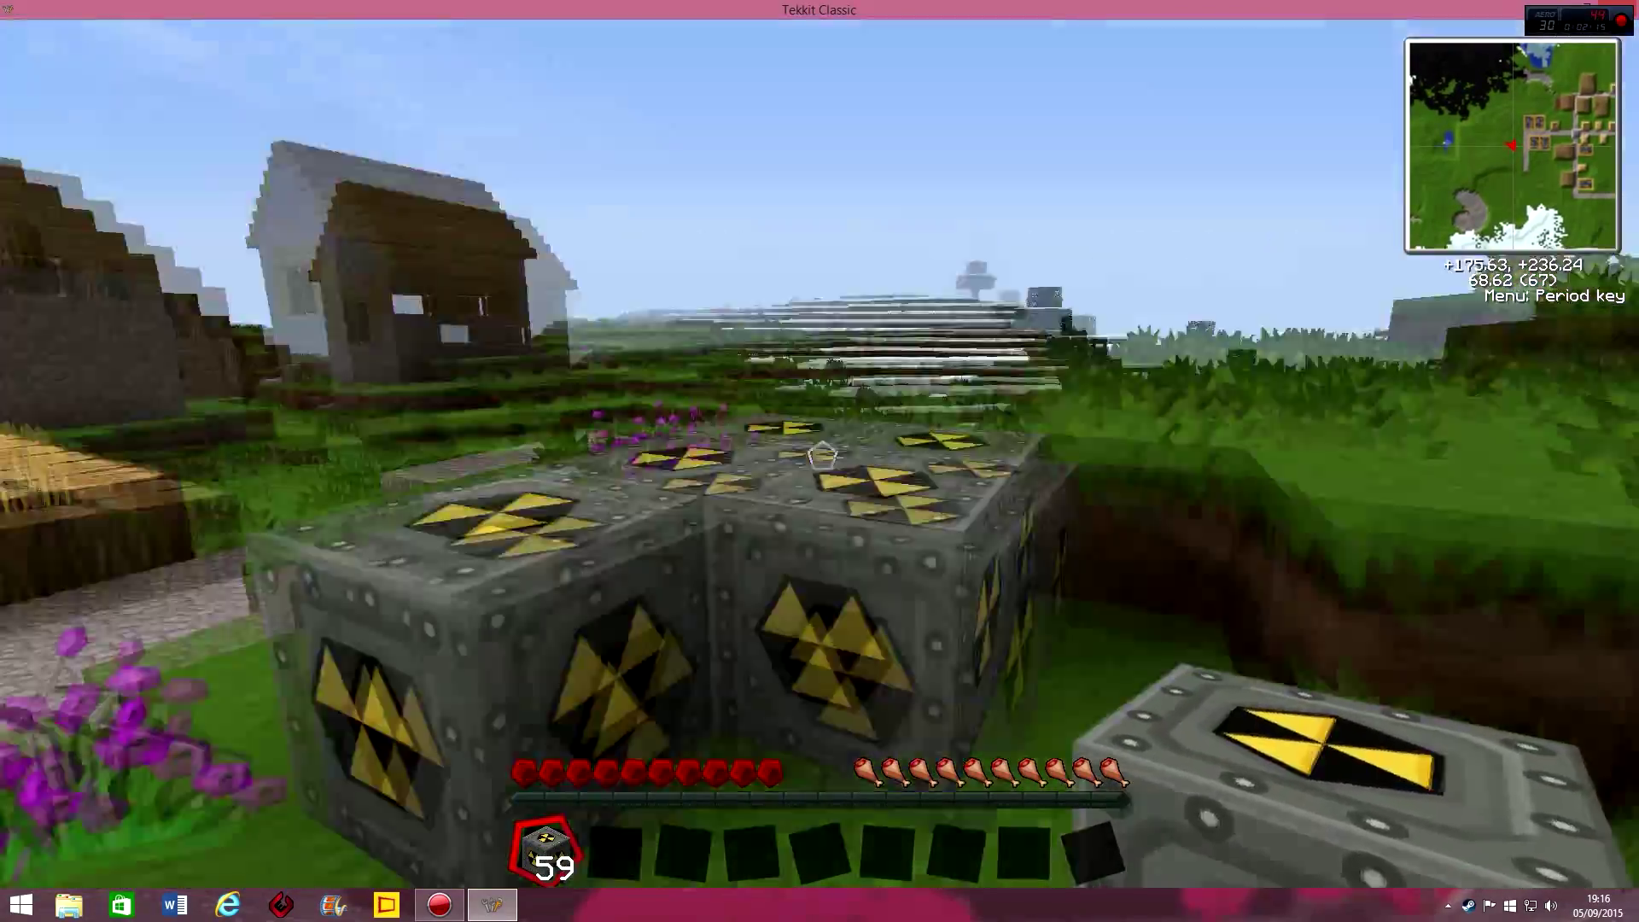
{"action": "key", "text": "w"}
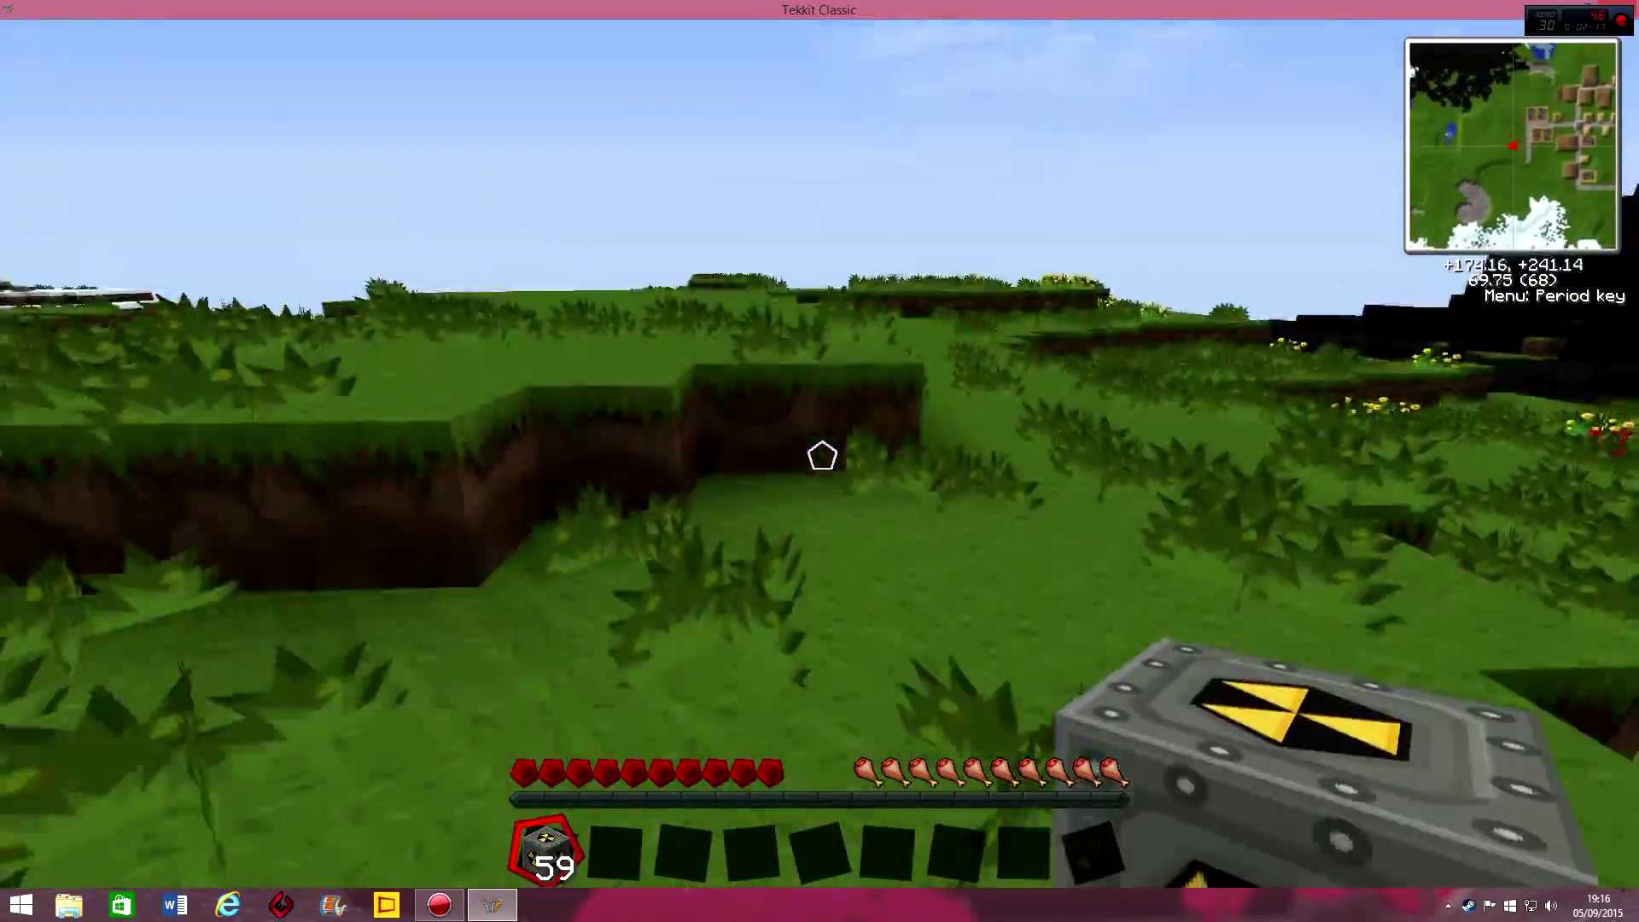
{"action": "key", "text": "w"}
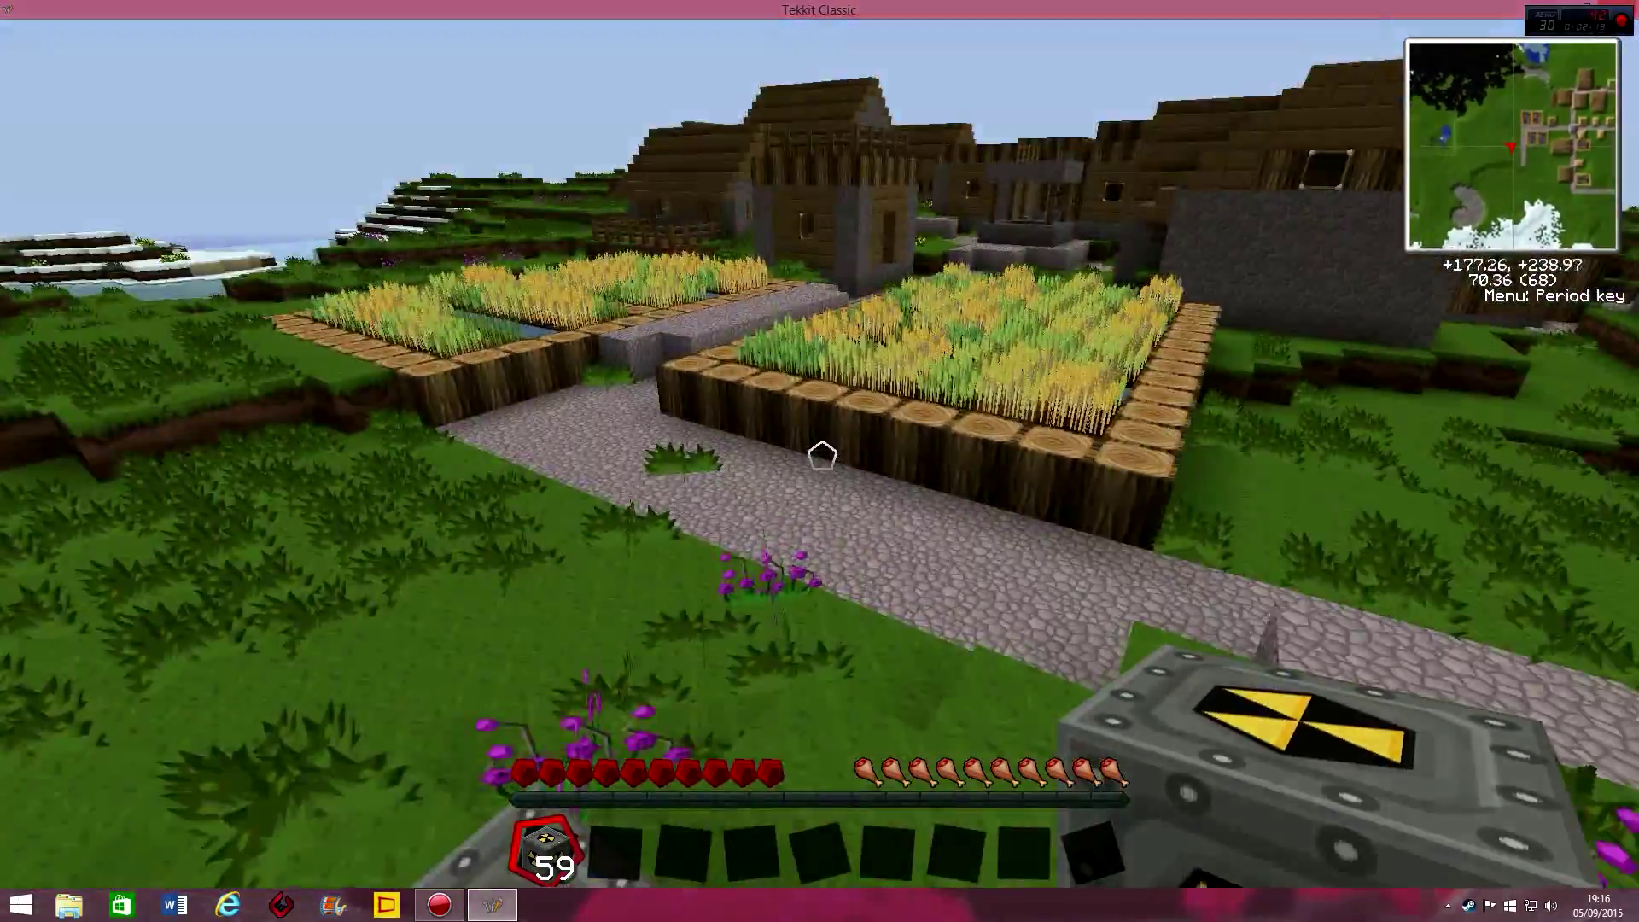
{"action": "key", "text": "w"}
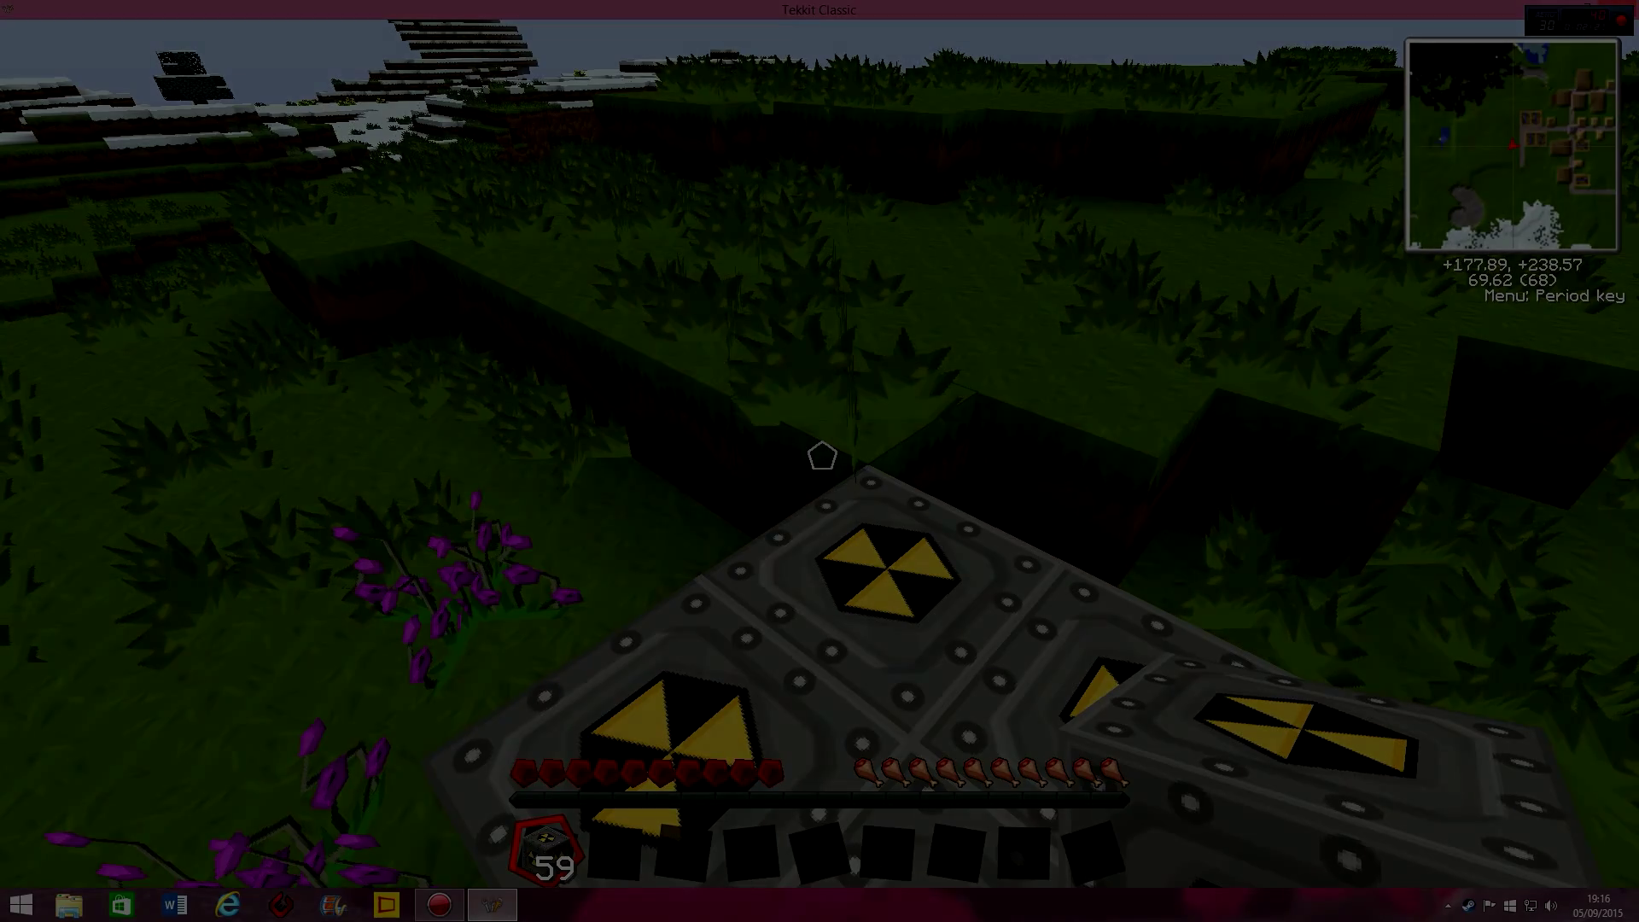